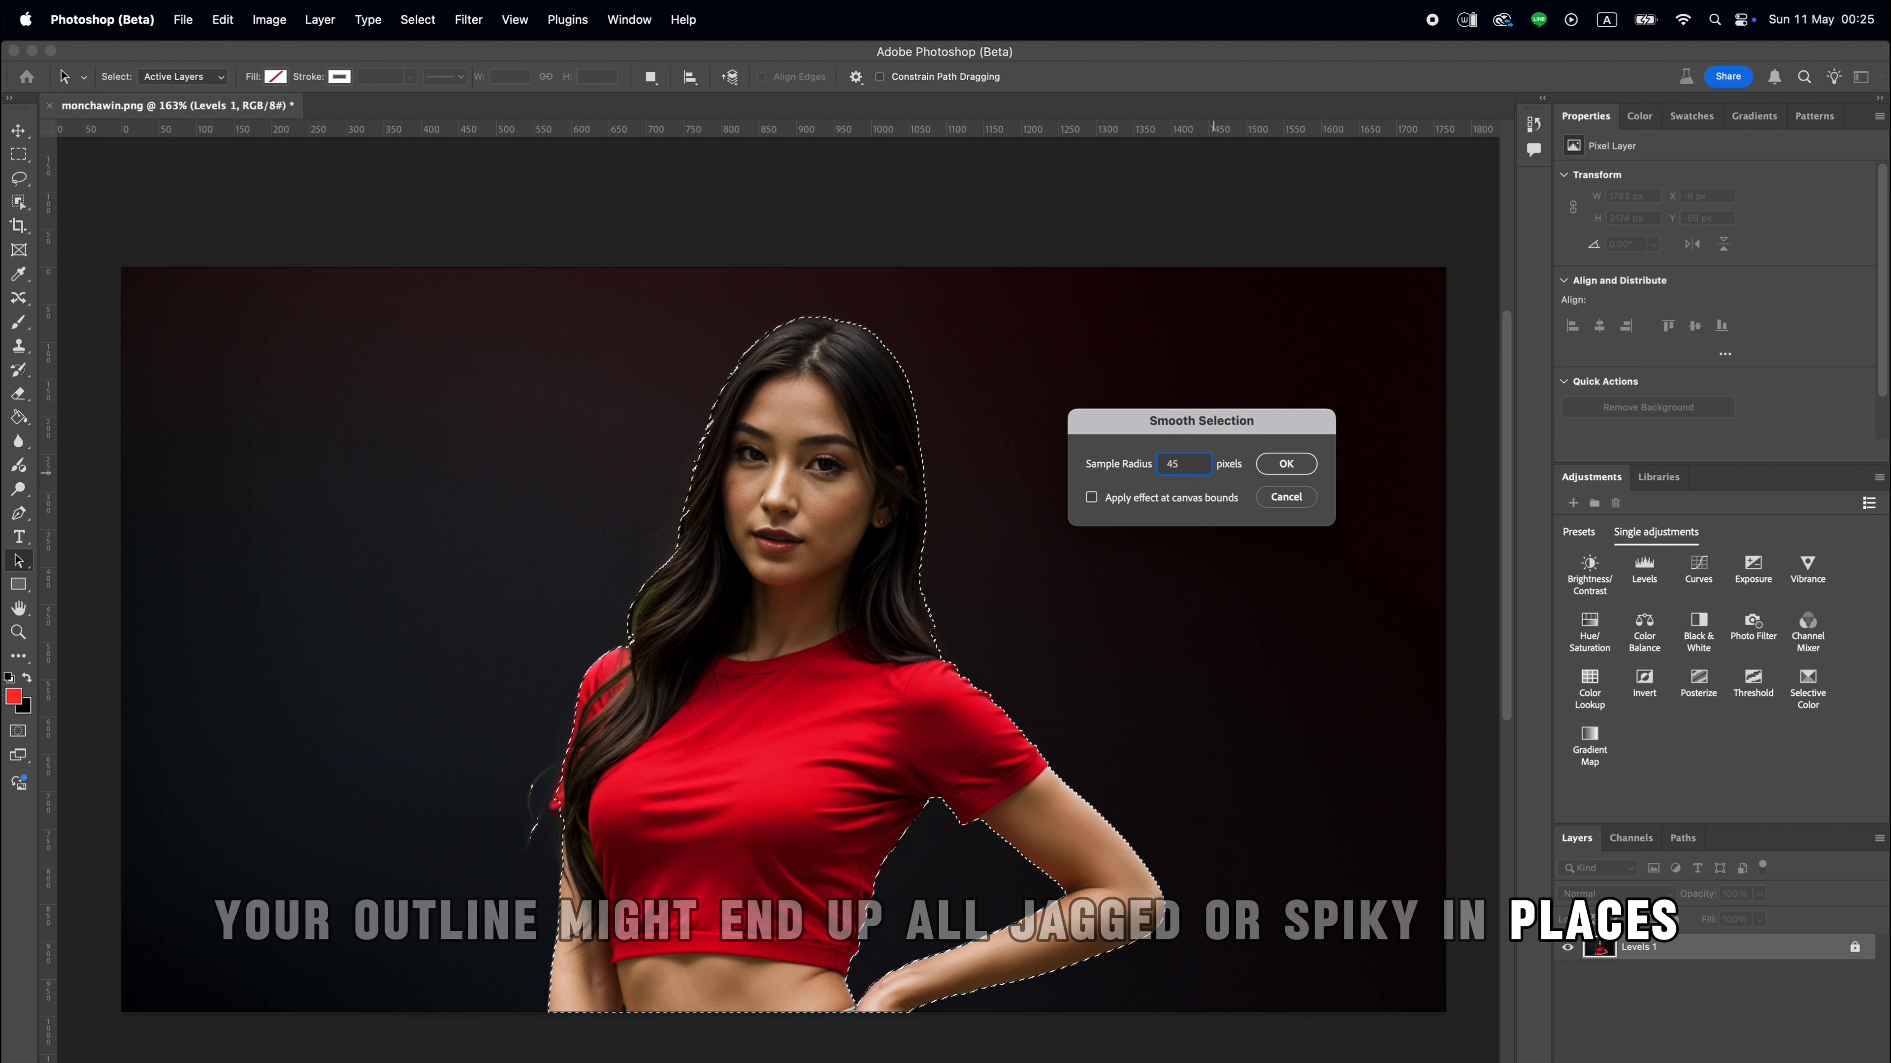
Smooth the selection around the woman with a sample radius of 5 pixels.
{"action": "key", "text": "BackSpace"}
{"action": "type", "text": "5"}
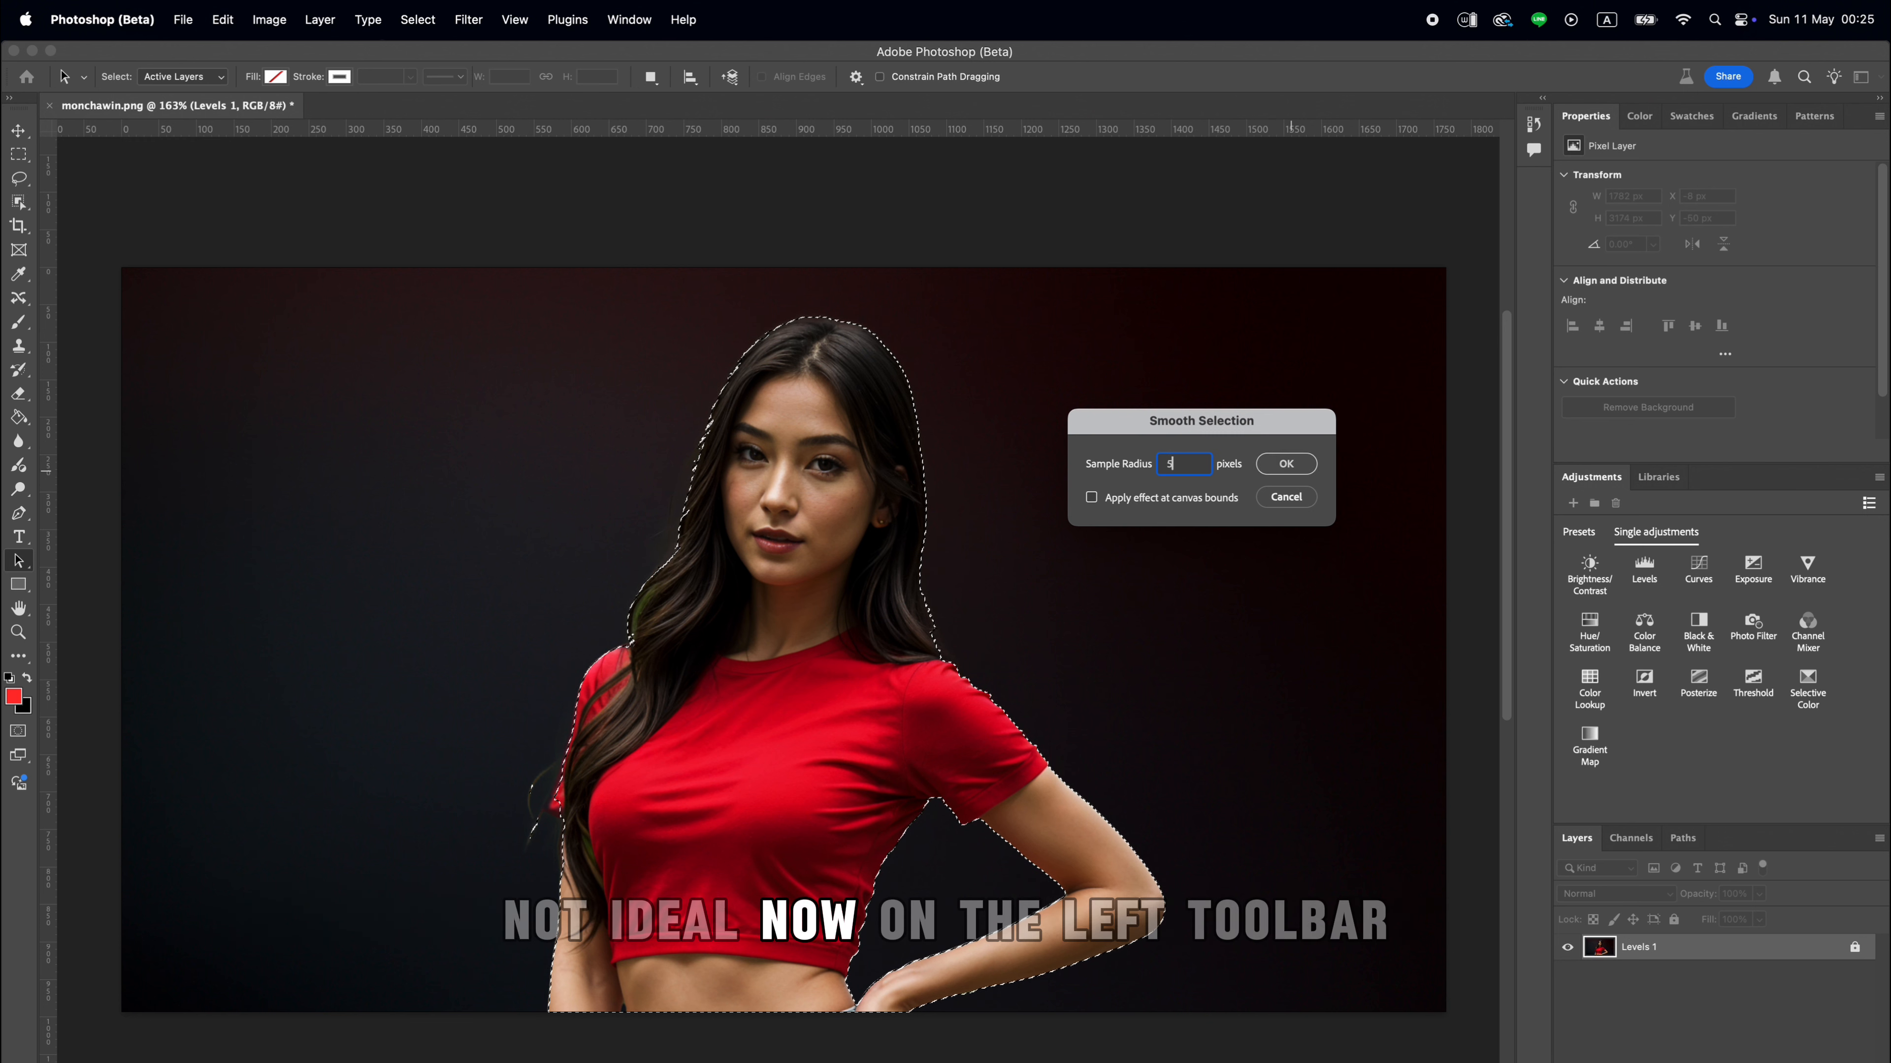
{"action": "key", "text": "Return"}
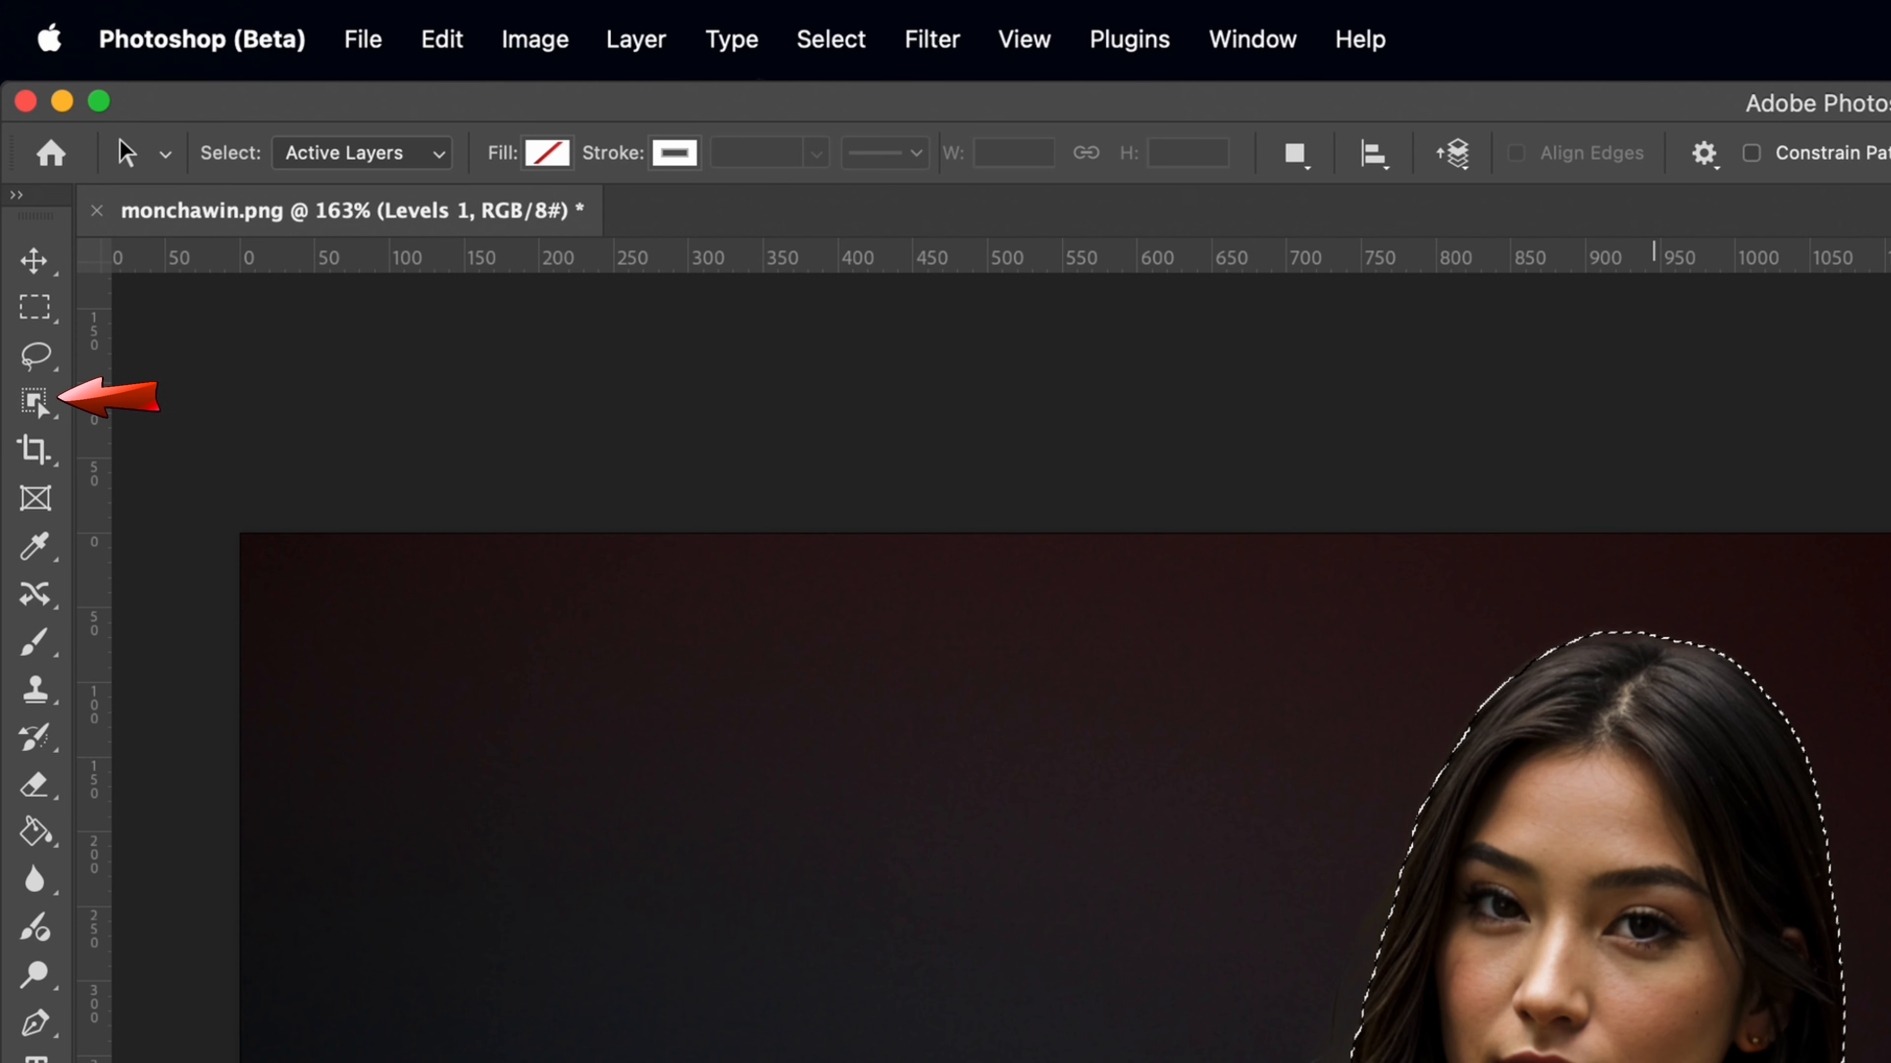
Convert the woman's selection into a work path with a tolerance of 2.0 pixels using the Object Selection tool.
{"action": "key", "text": "w"}
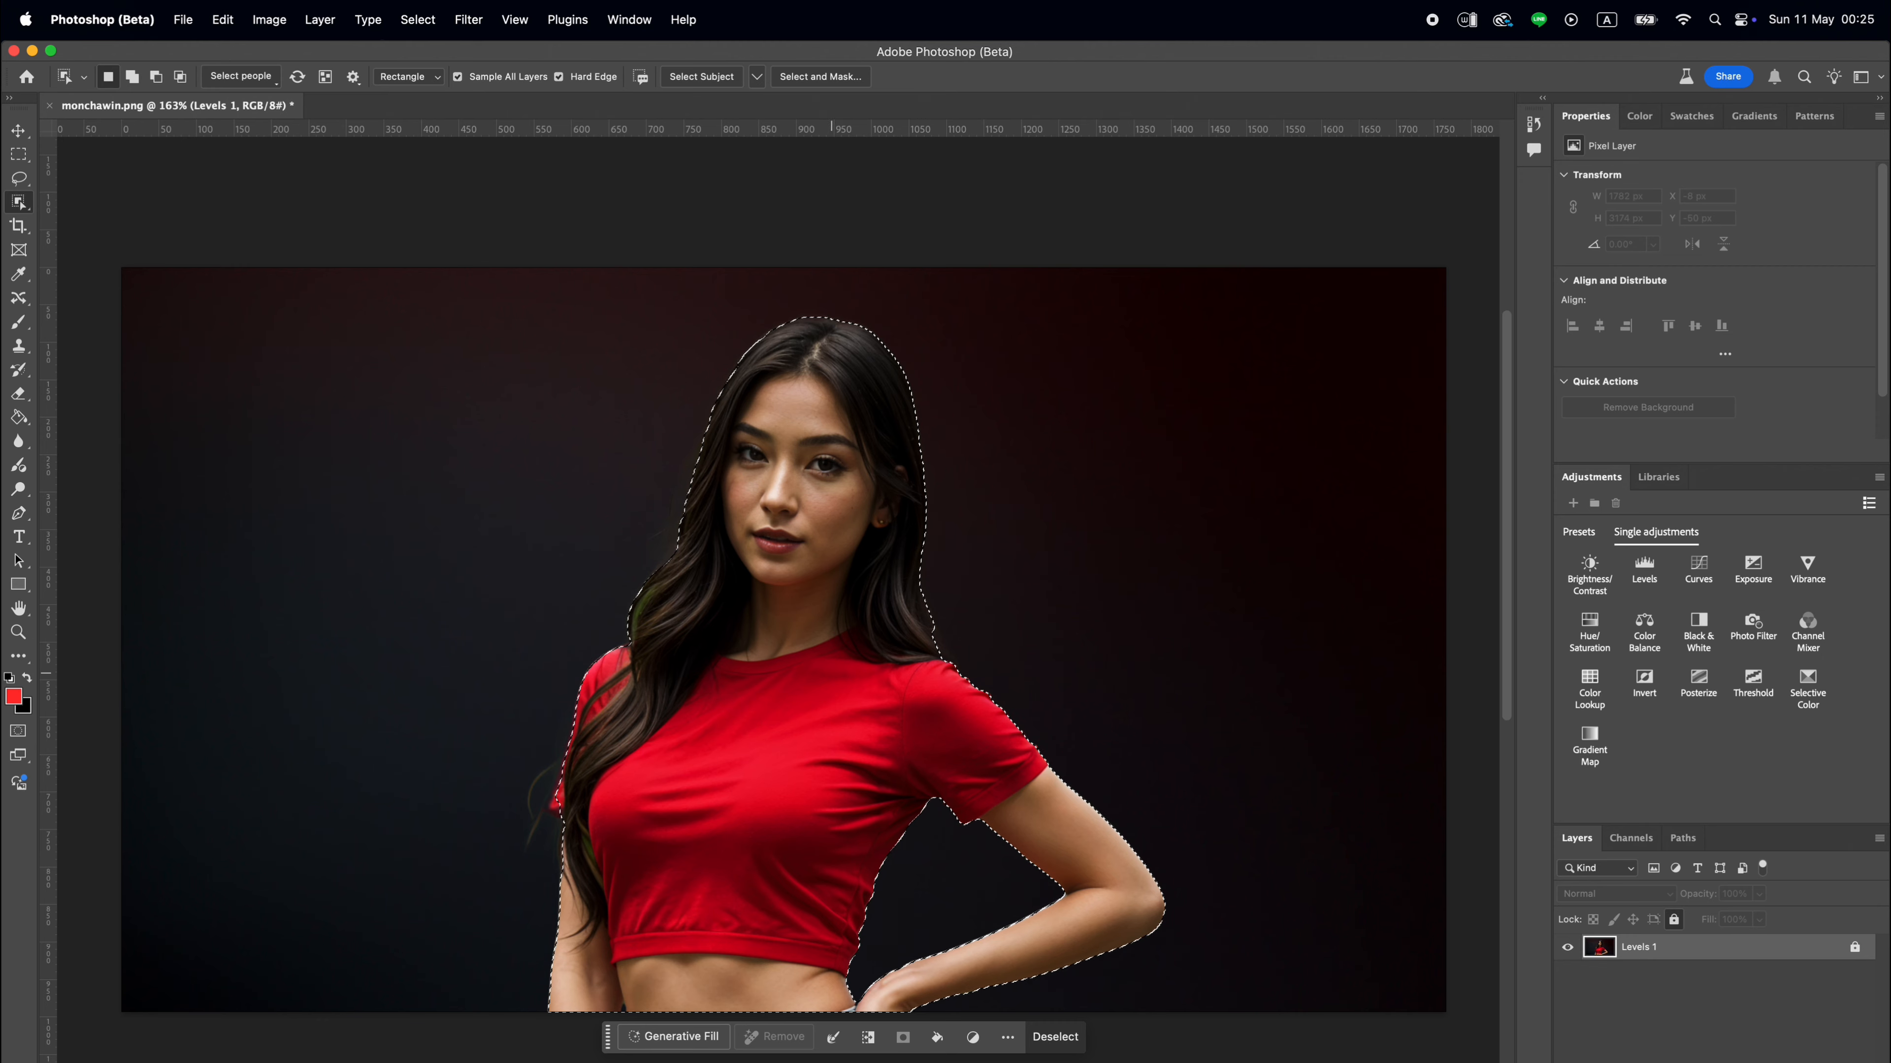
{"action": "right_click", "coordinate": [841, 674]}
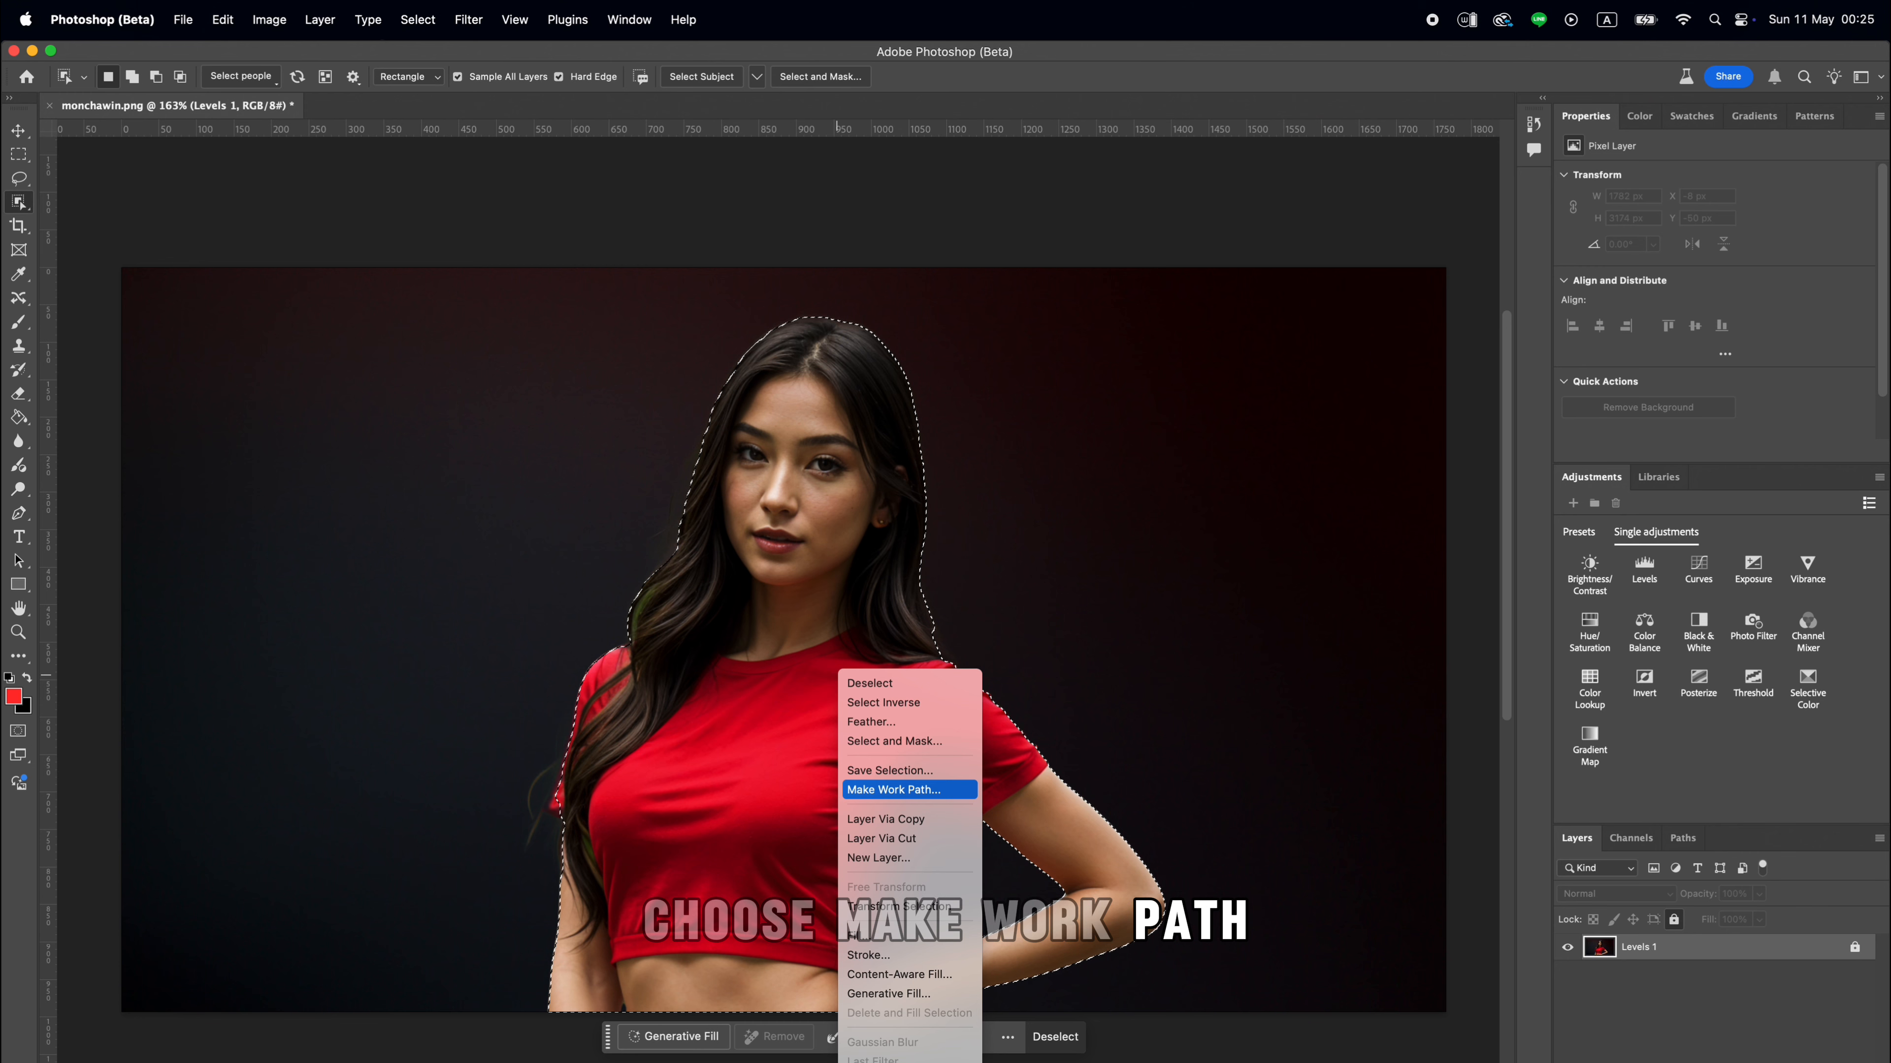
{"action": "left_click", "coordinate": [893, 789]}
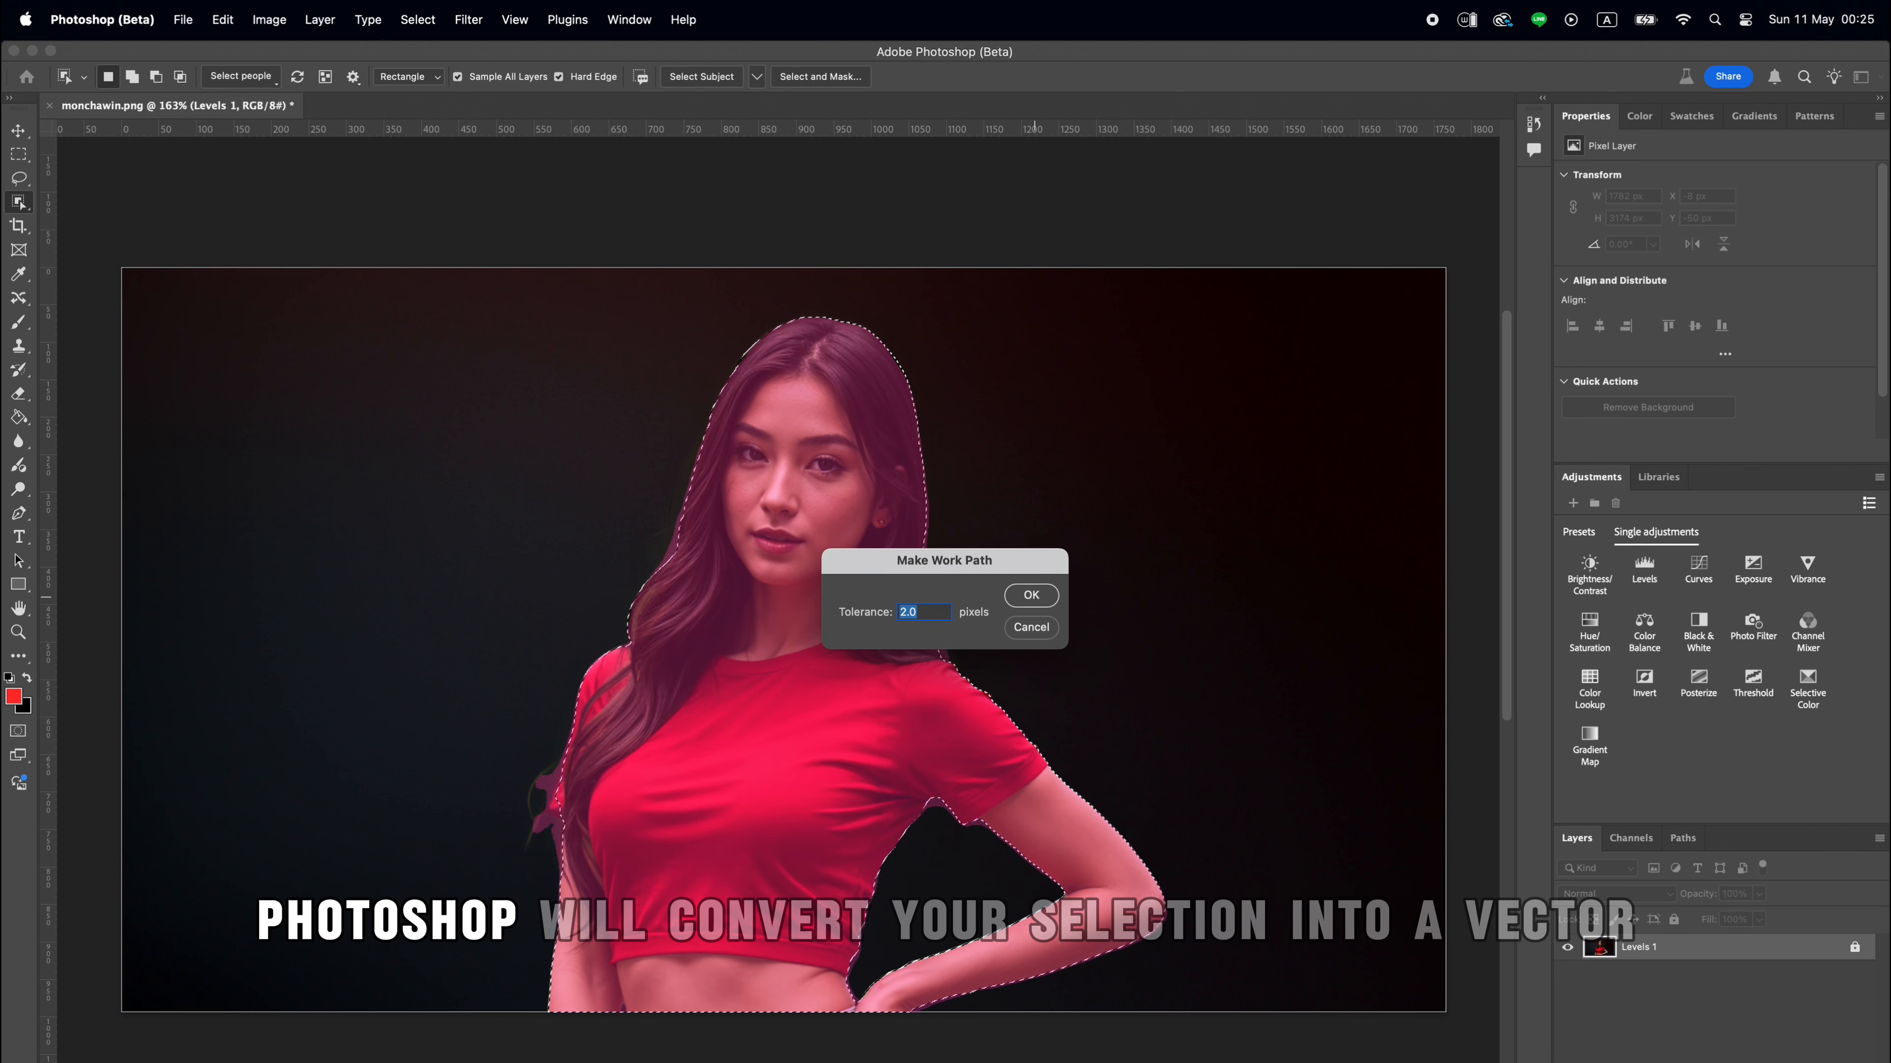
{"action": "key", "text": "Return"}
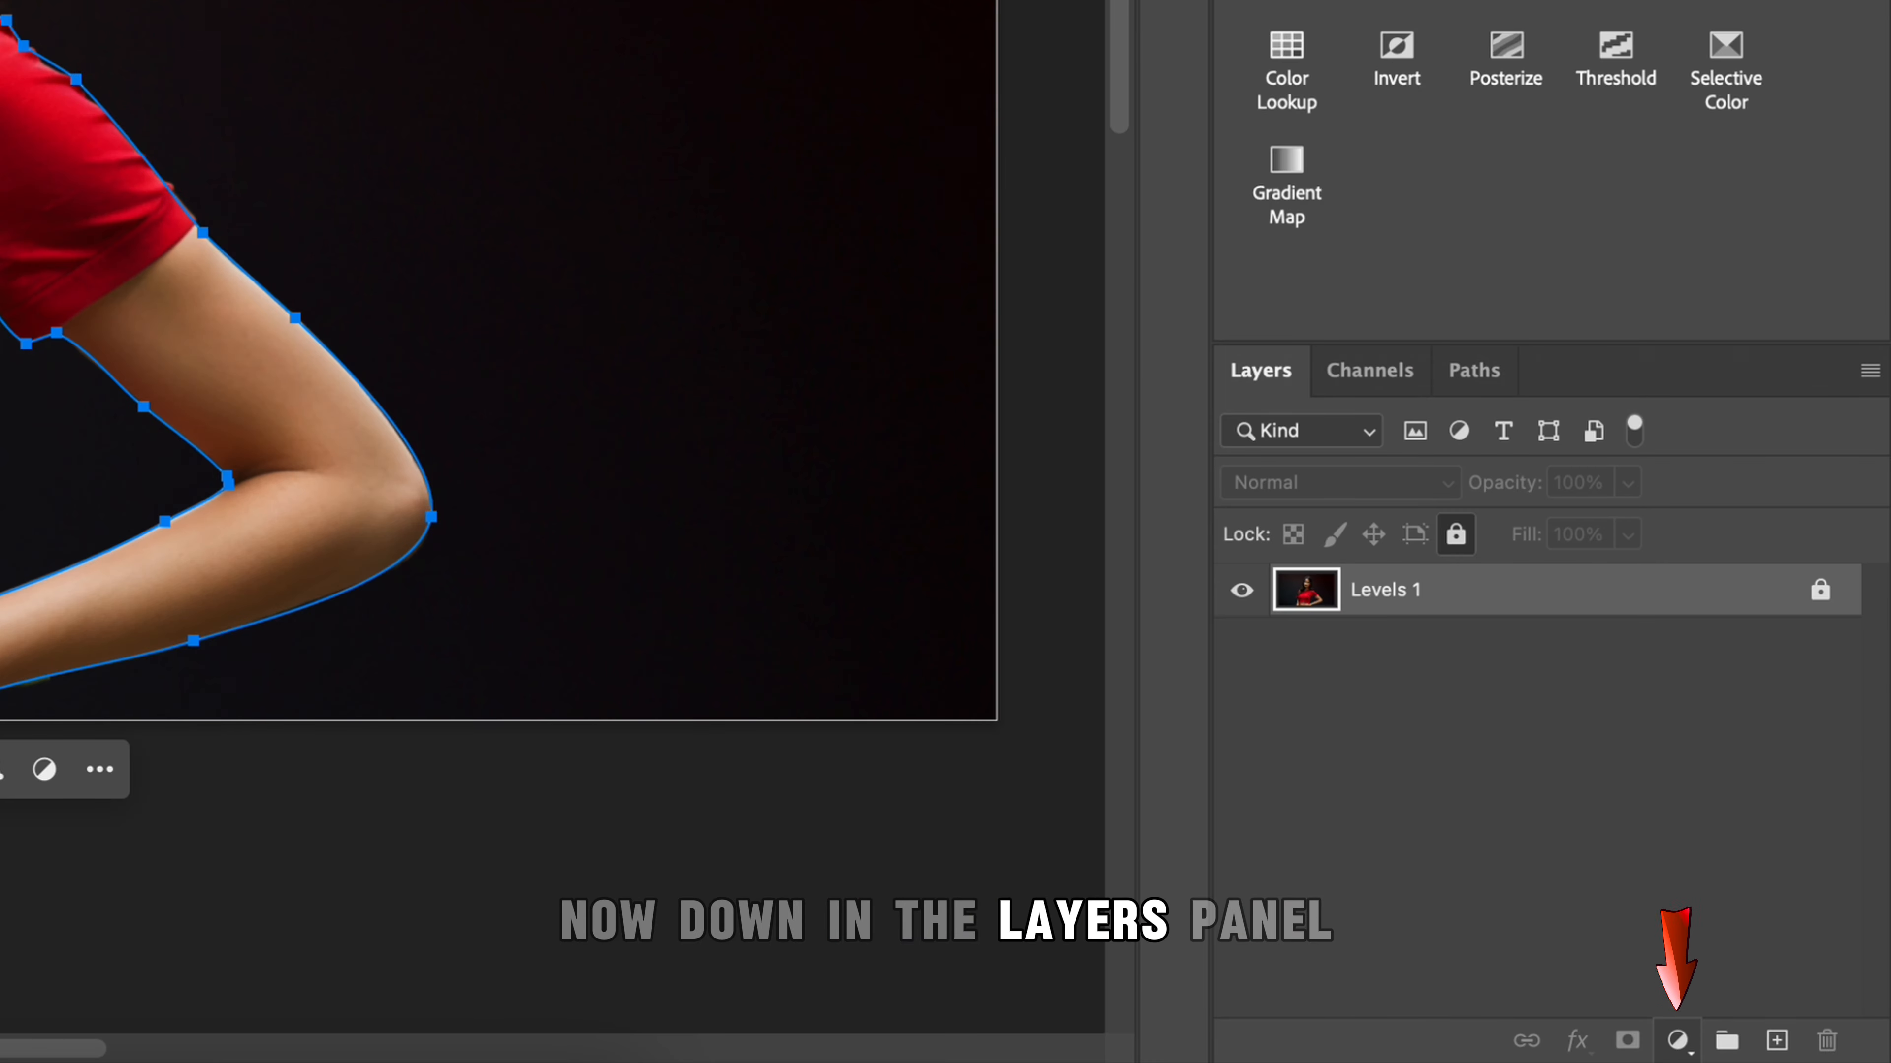
Create a Solid Color fill layer from the work path and choose a bright purple for it.
{"action": "left_click", "coordinate": [1677, 1040]}
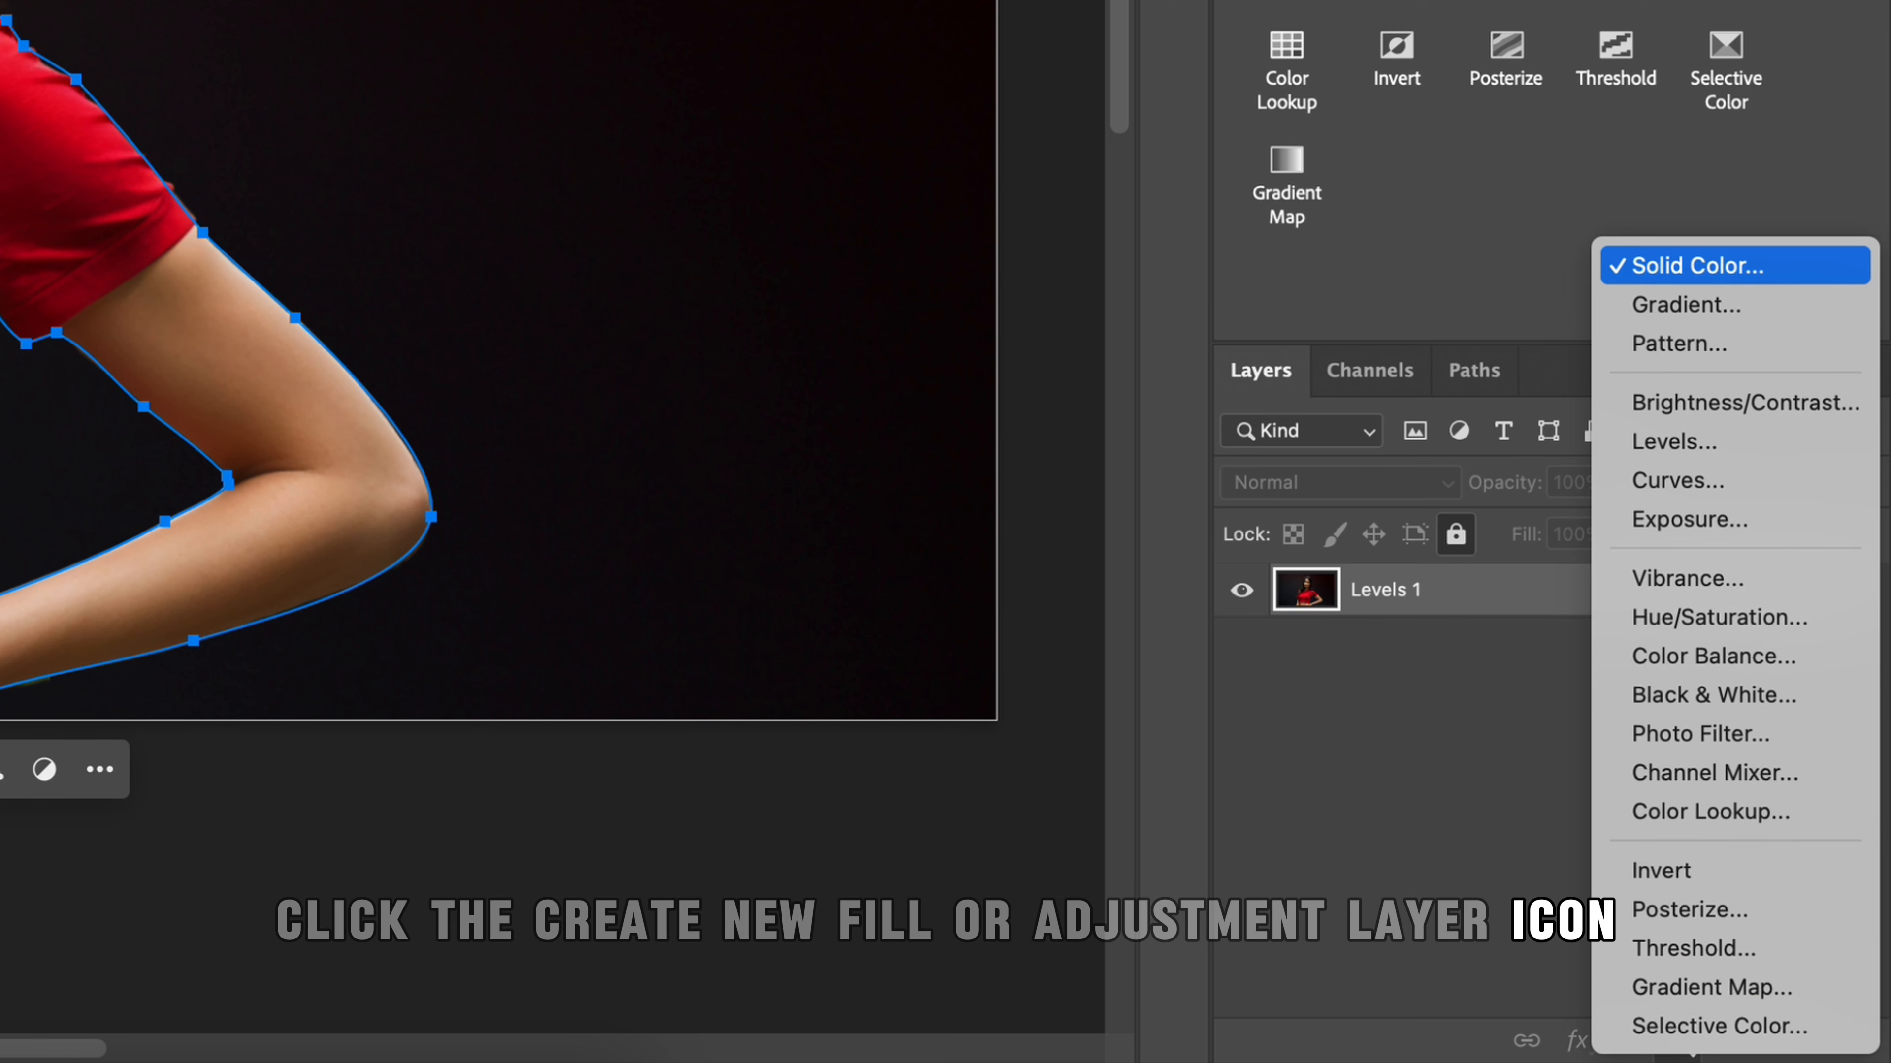
{"action": "left_click", "coordinate": [1697, 265]}
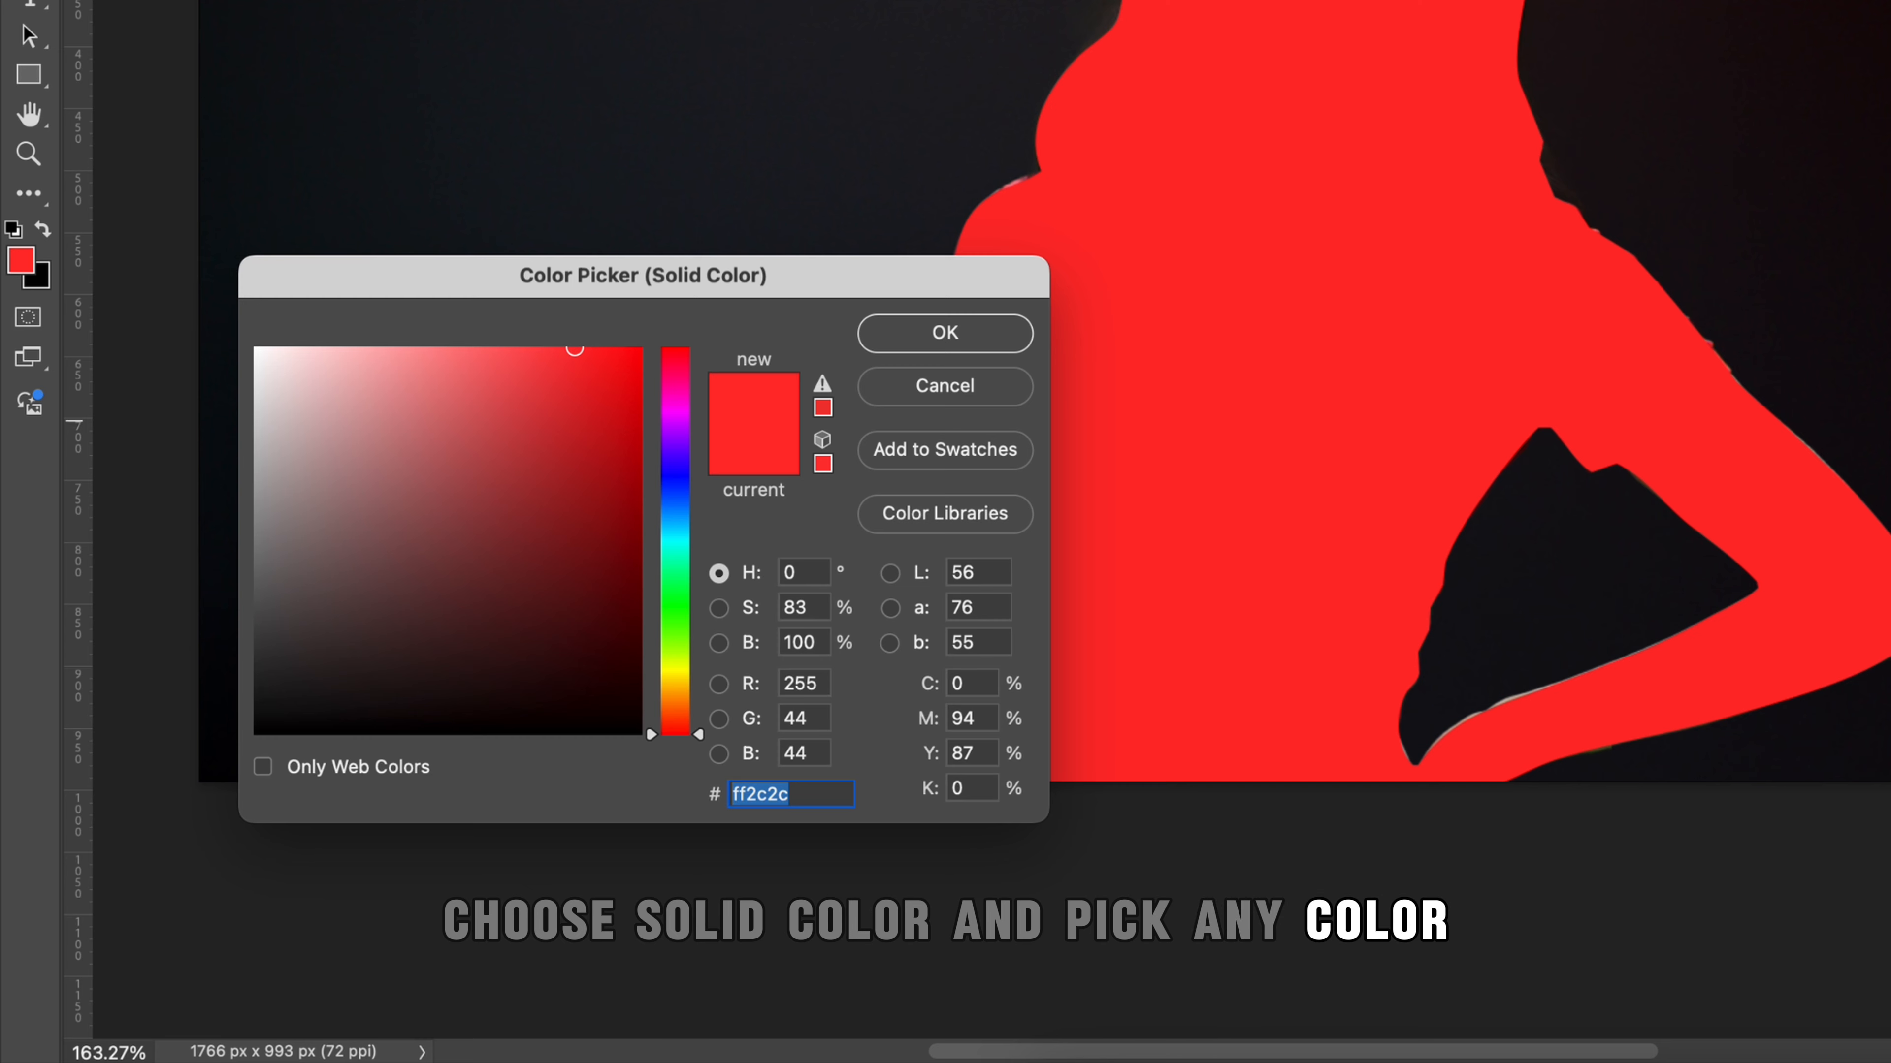
{"action": "left_click_drag", "start_coordinate": [675, 734], "coordinate": [675, 433]}
{"action": "left_click", "coordinate": [607, 424]}
{"action": "left_click", "coordinate": [591, 410]}
{"action": "left_click", "coordinate": [615, 347]}
{"action": "key", "text": "Return"}
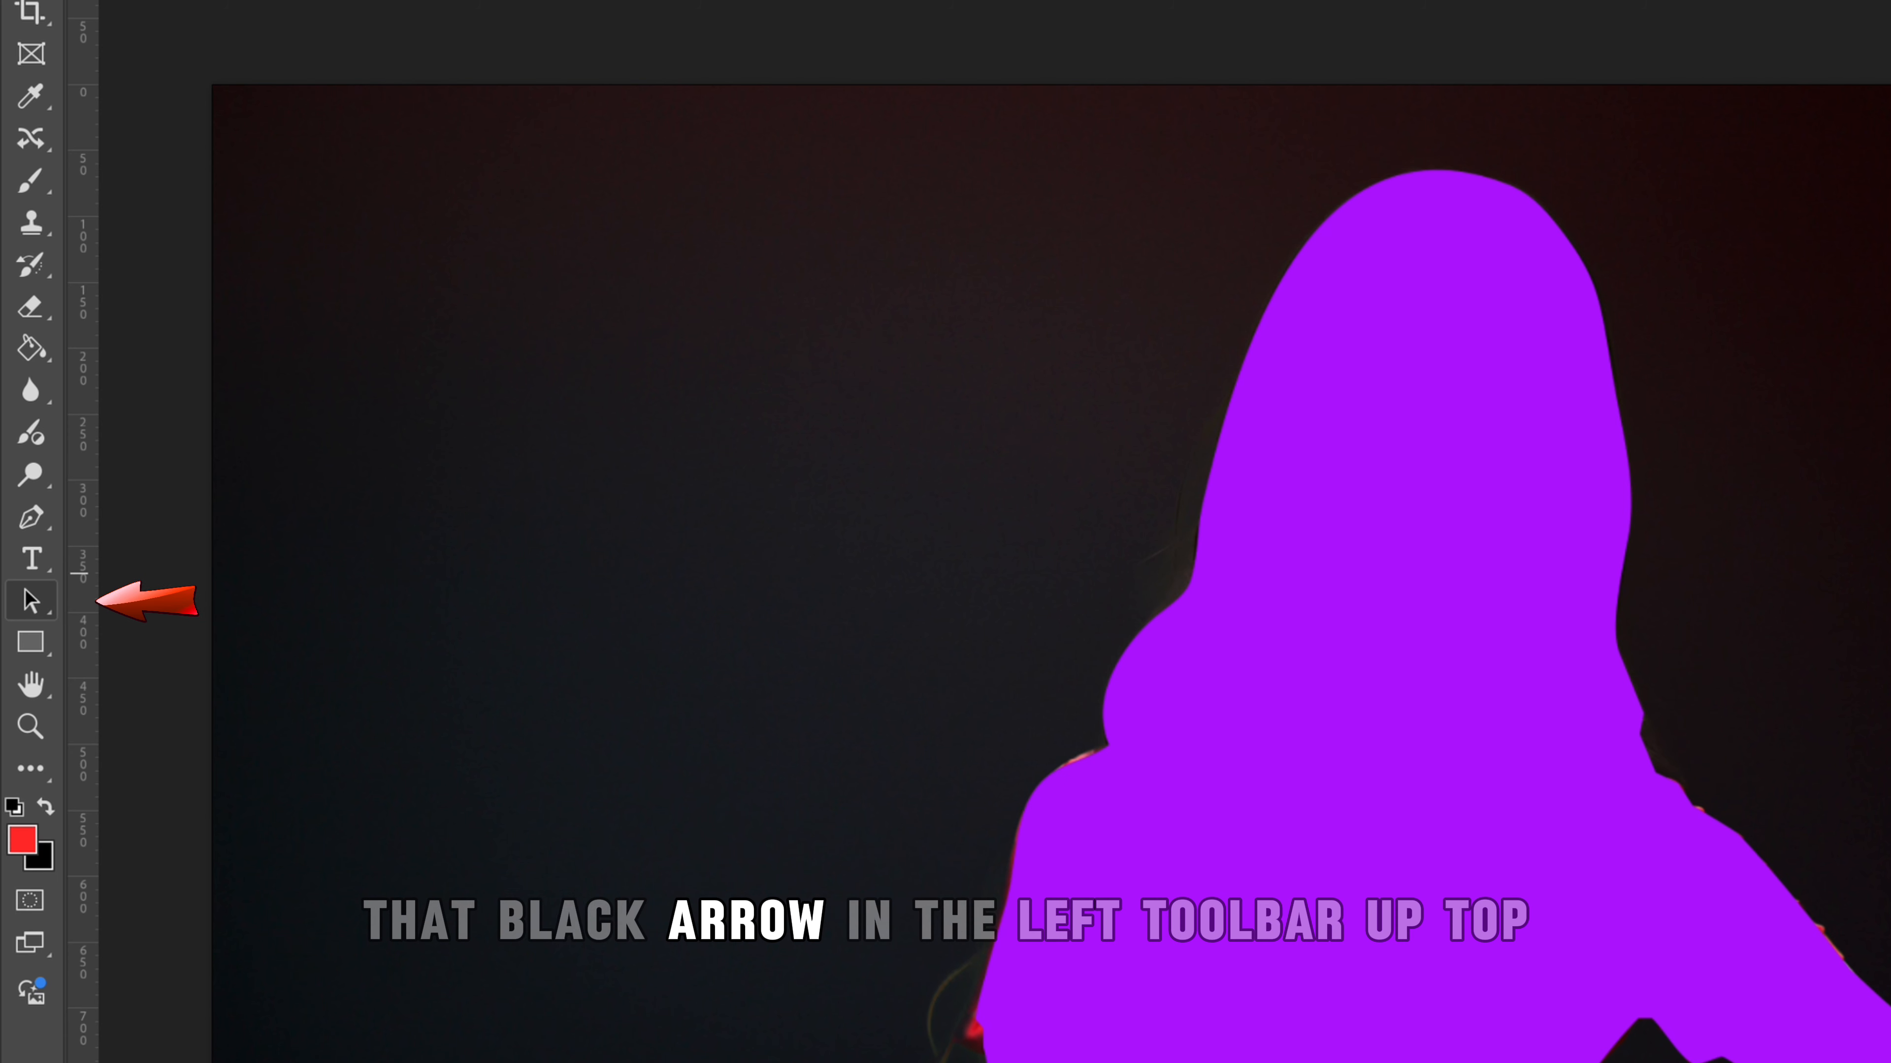
Set the purple shape's fill to none and give its path a thicker white stroke.
{"action": "key", "text": "a"}
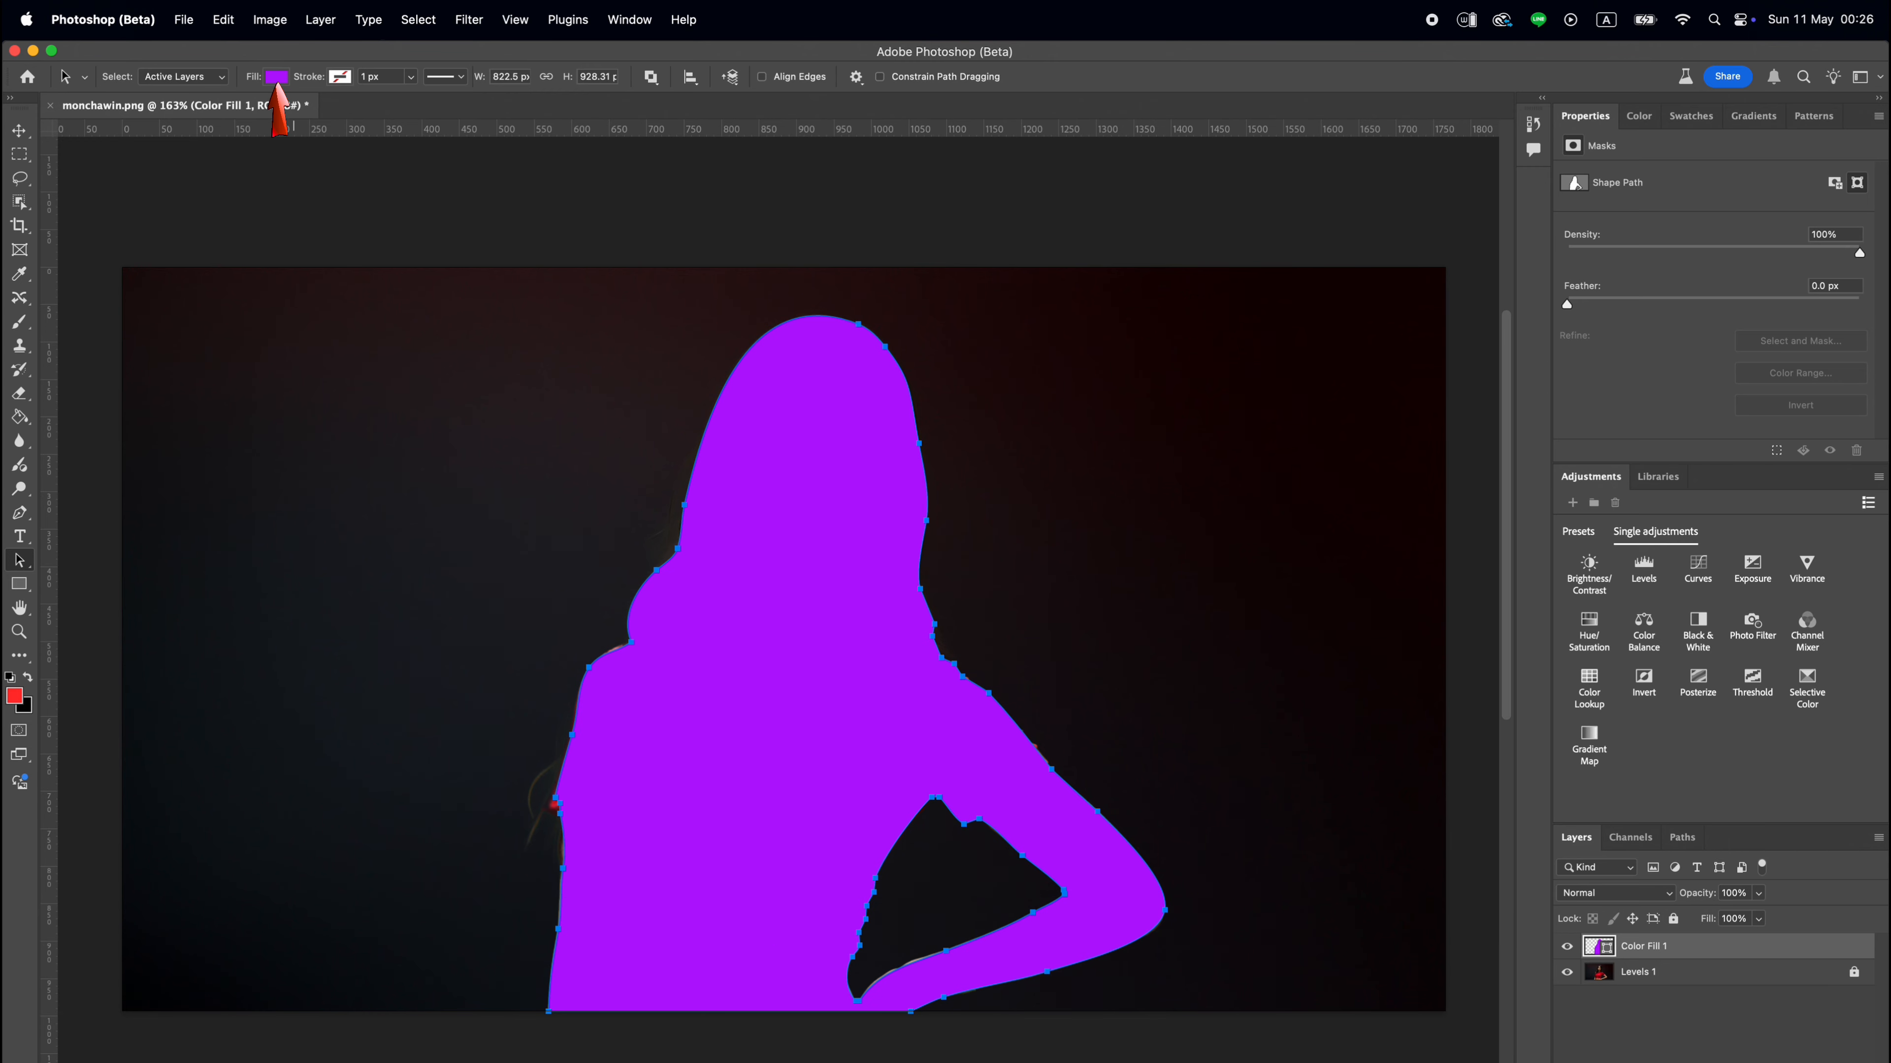
{"action": "left_click", "coordinate": [277, 77]}
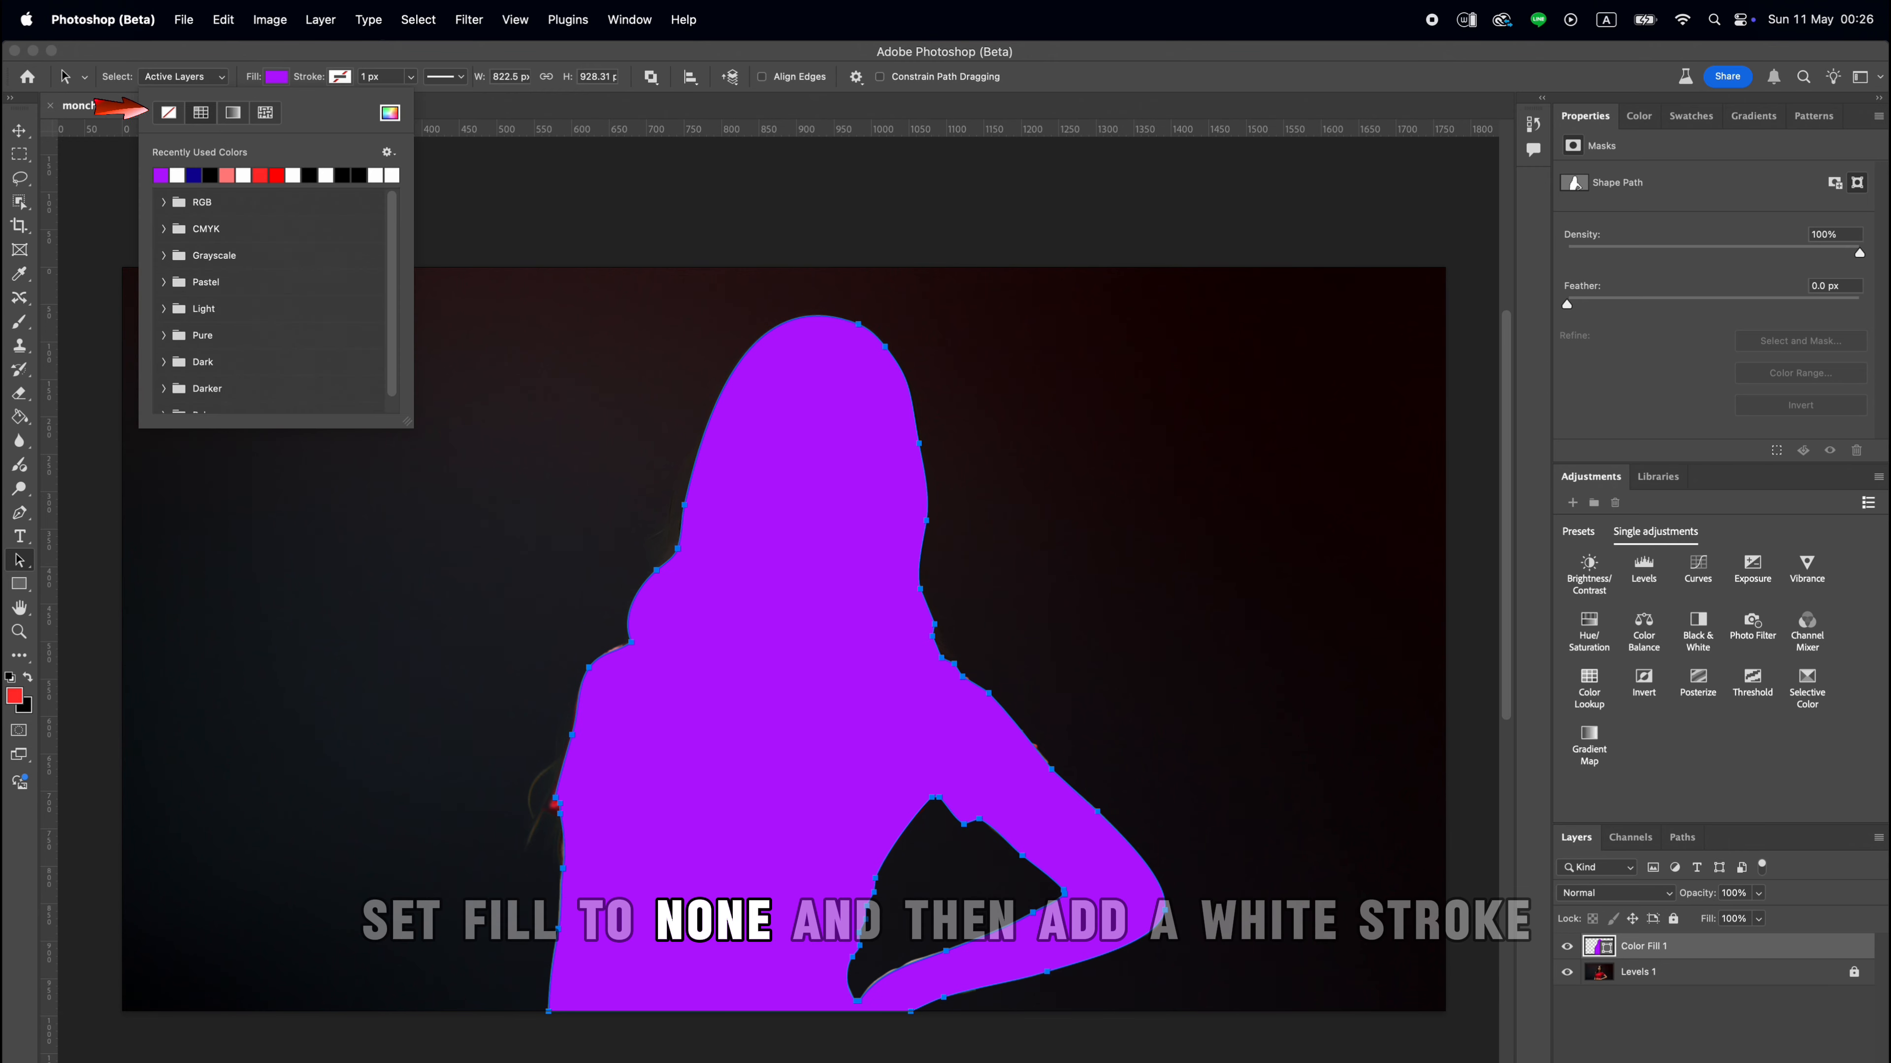
{"action": "left_click", "coordinate": [169, 113]}
{"action": "left_click", "coordinate": [339, 77]}
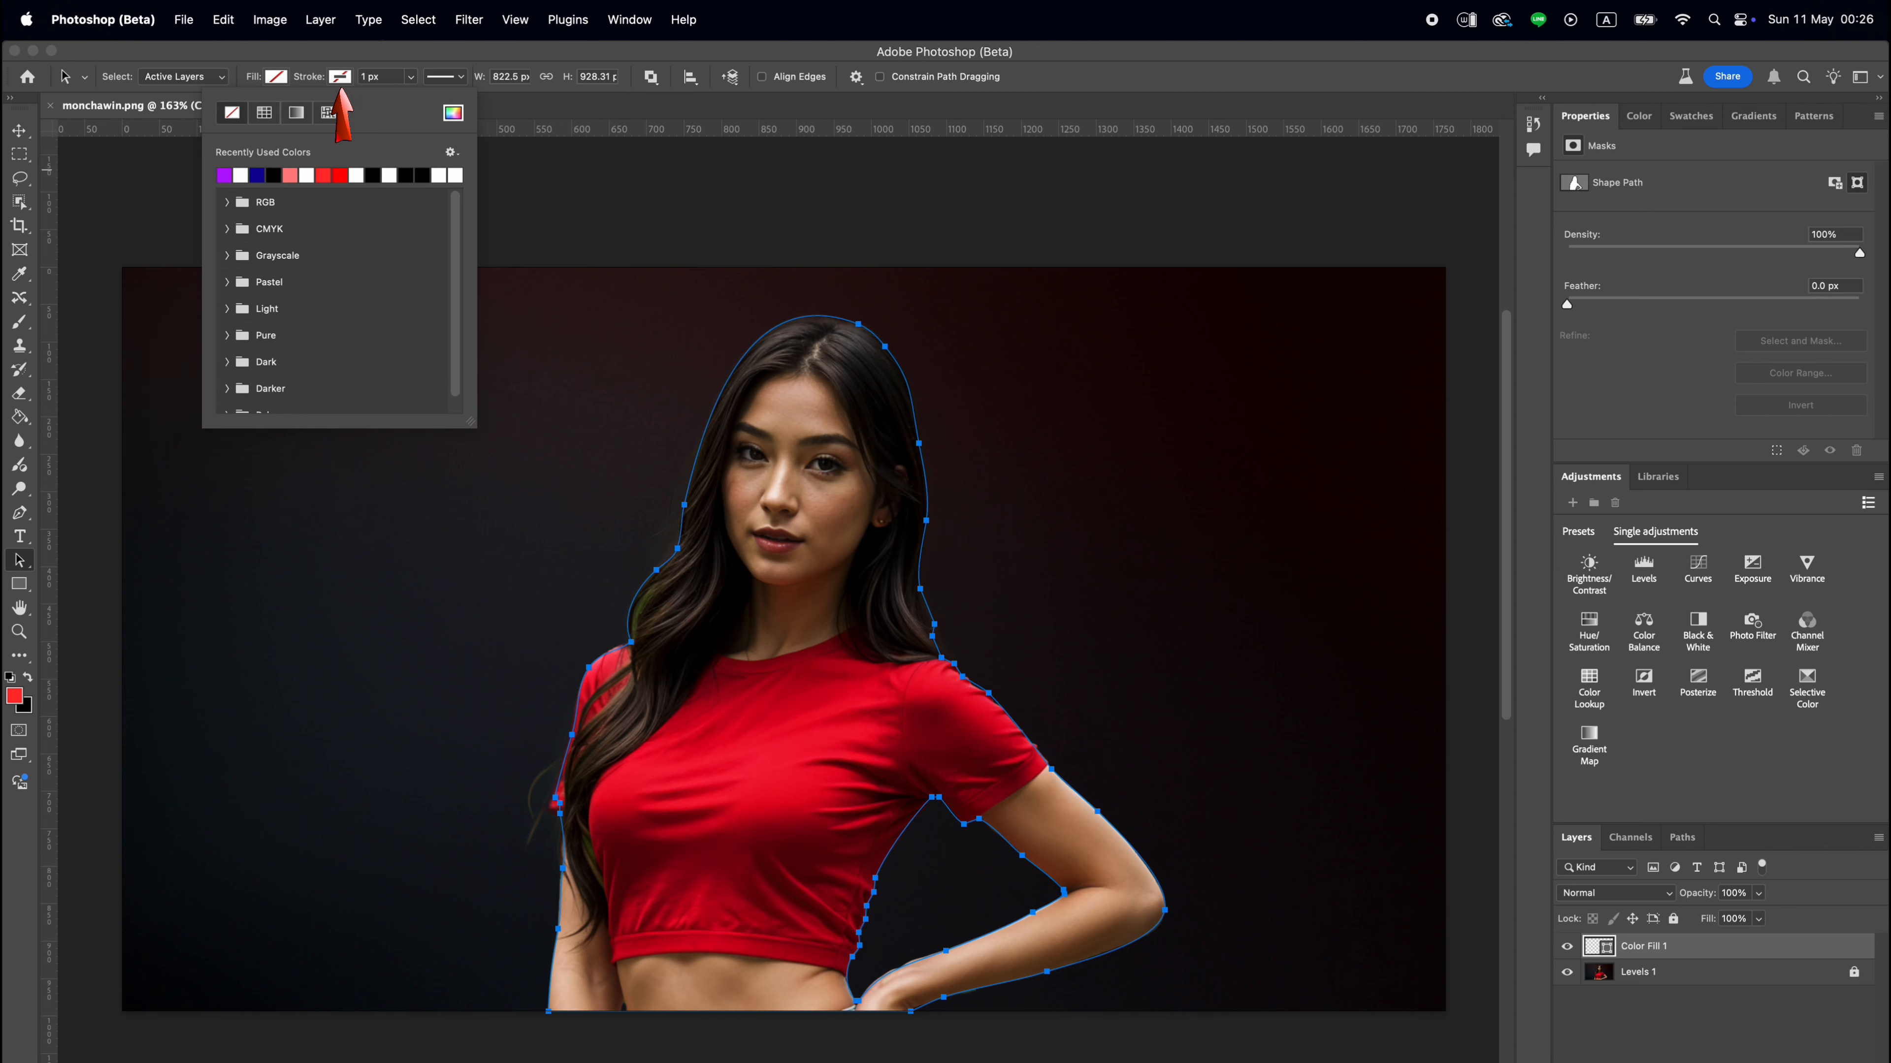
{"action": "left_click", "coordinate": [411, 77]}
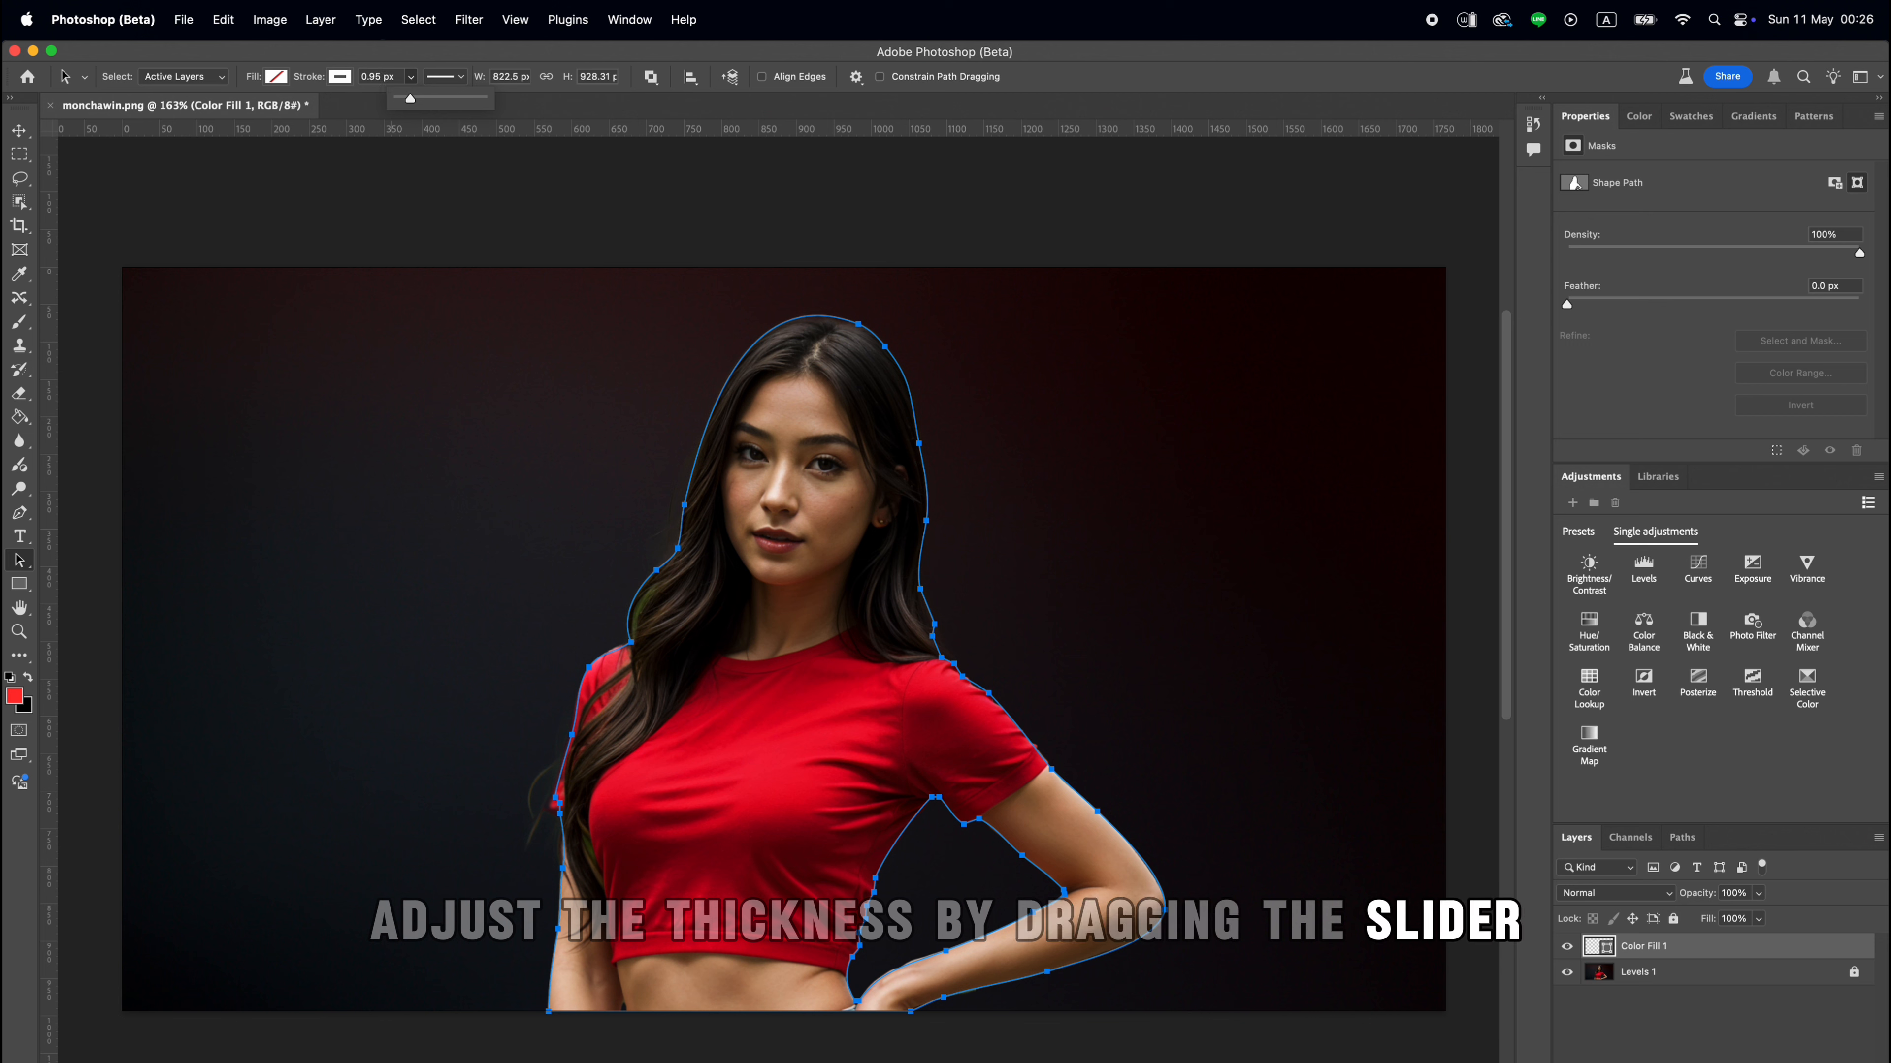
{"action": "left_click_drag", "start_coordinate": [411, 98], "coordinate": [431, 98]}
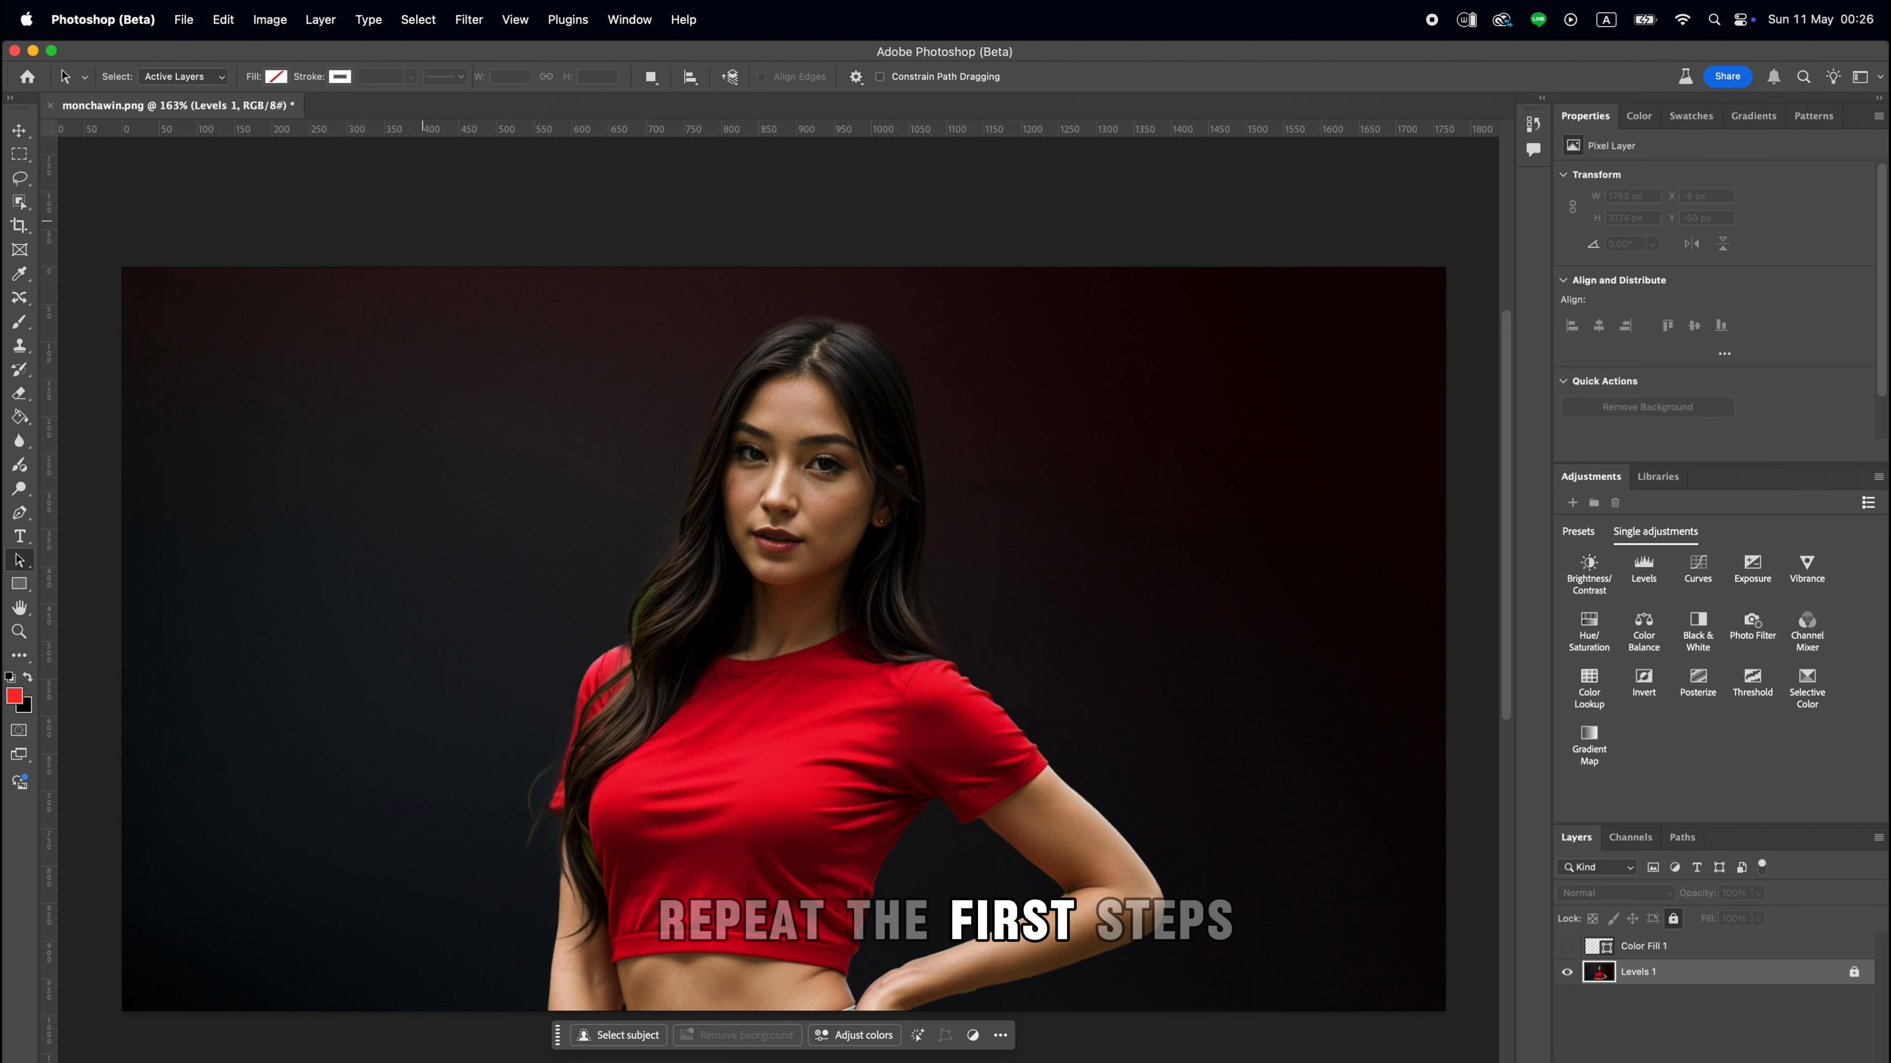
Select the subject on the Levels 1 layer and expand the selection by 25 pixels.
{"action": "left_click", "coordinate": [417, 20]}
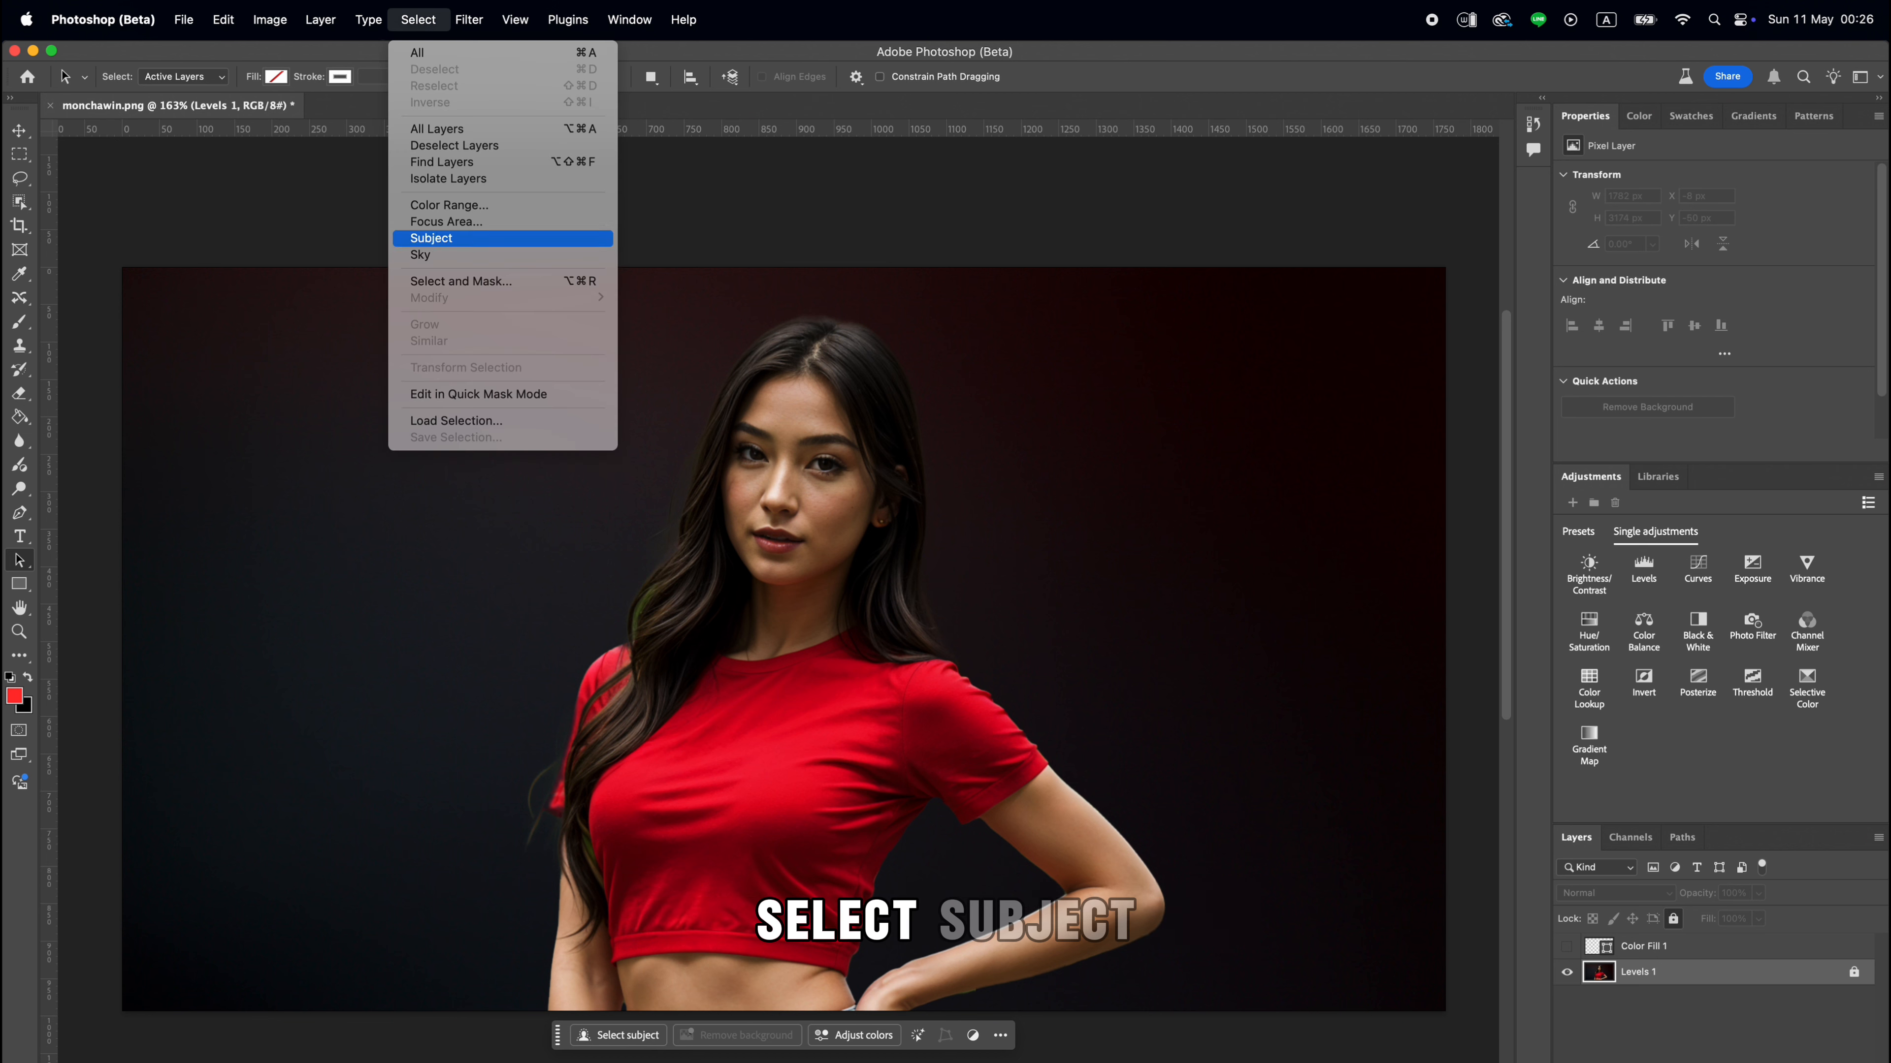
{"action": "key", "text": "Return"}
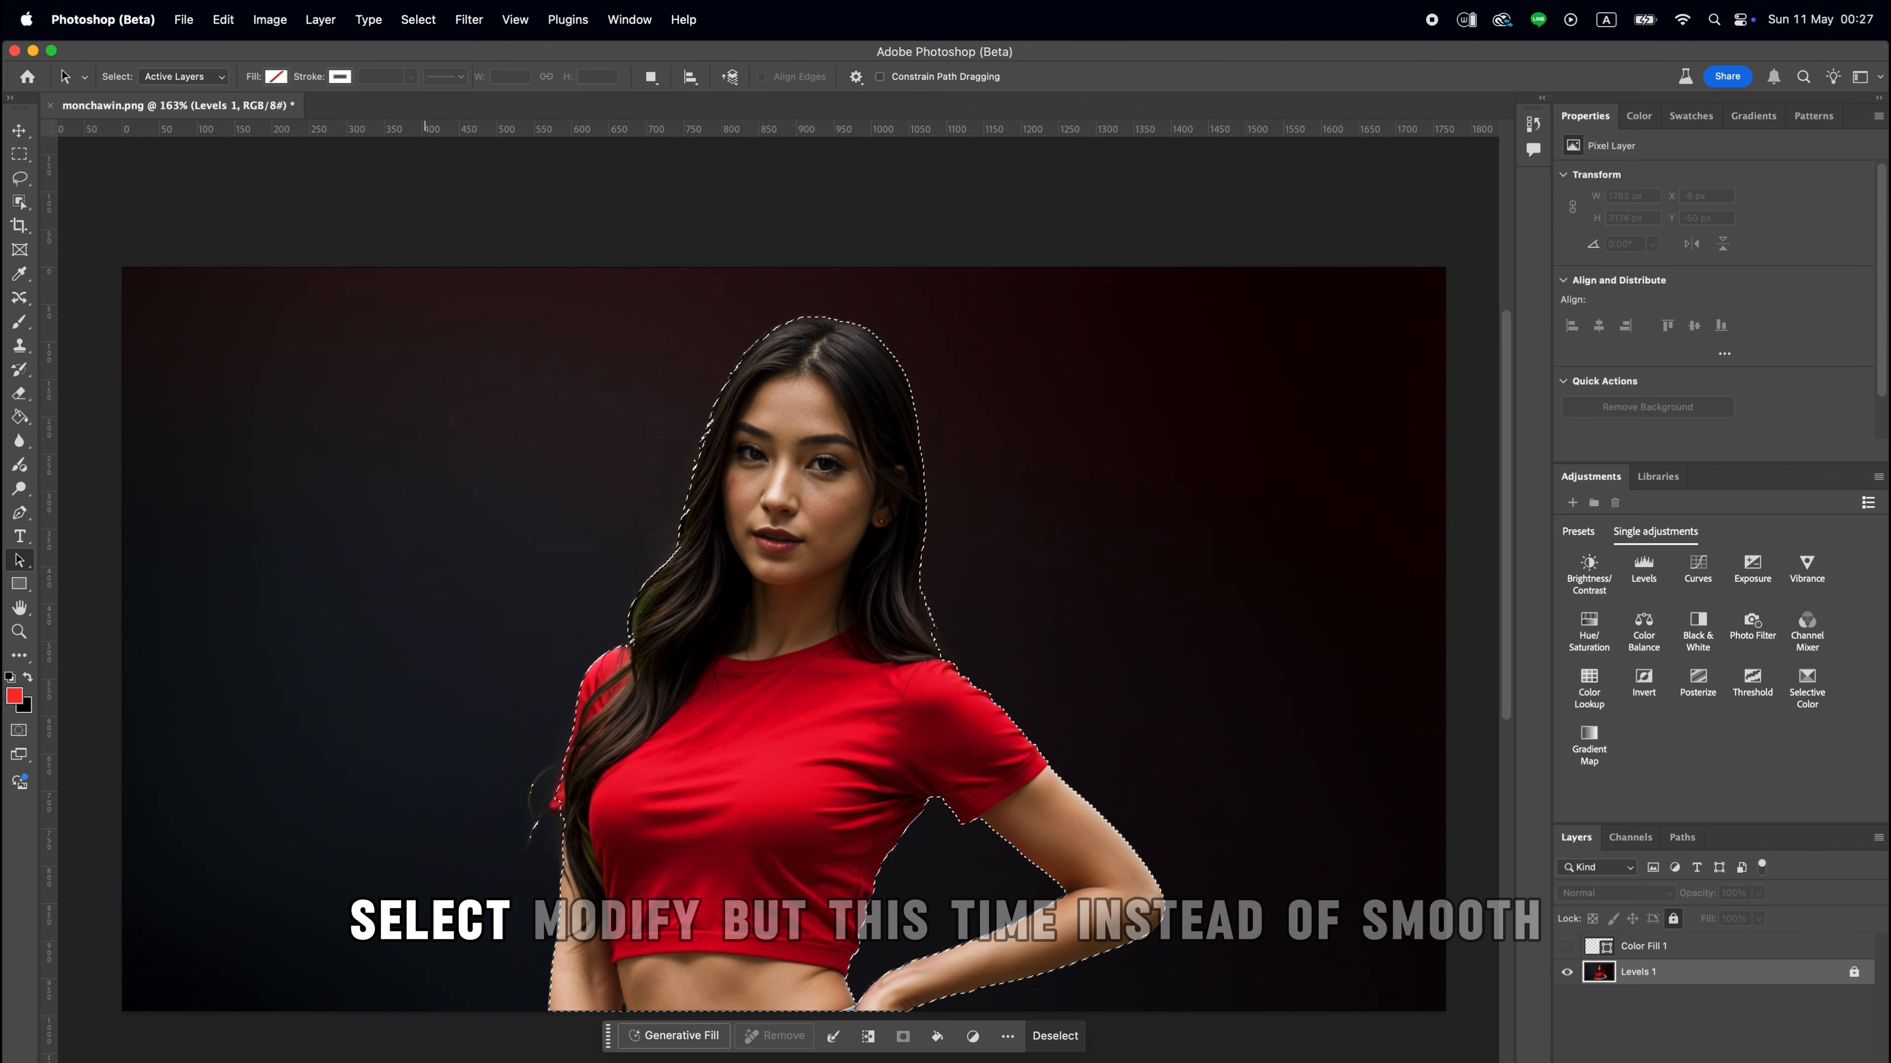
{"action": "left_click", "coordinate": [418, 20]}
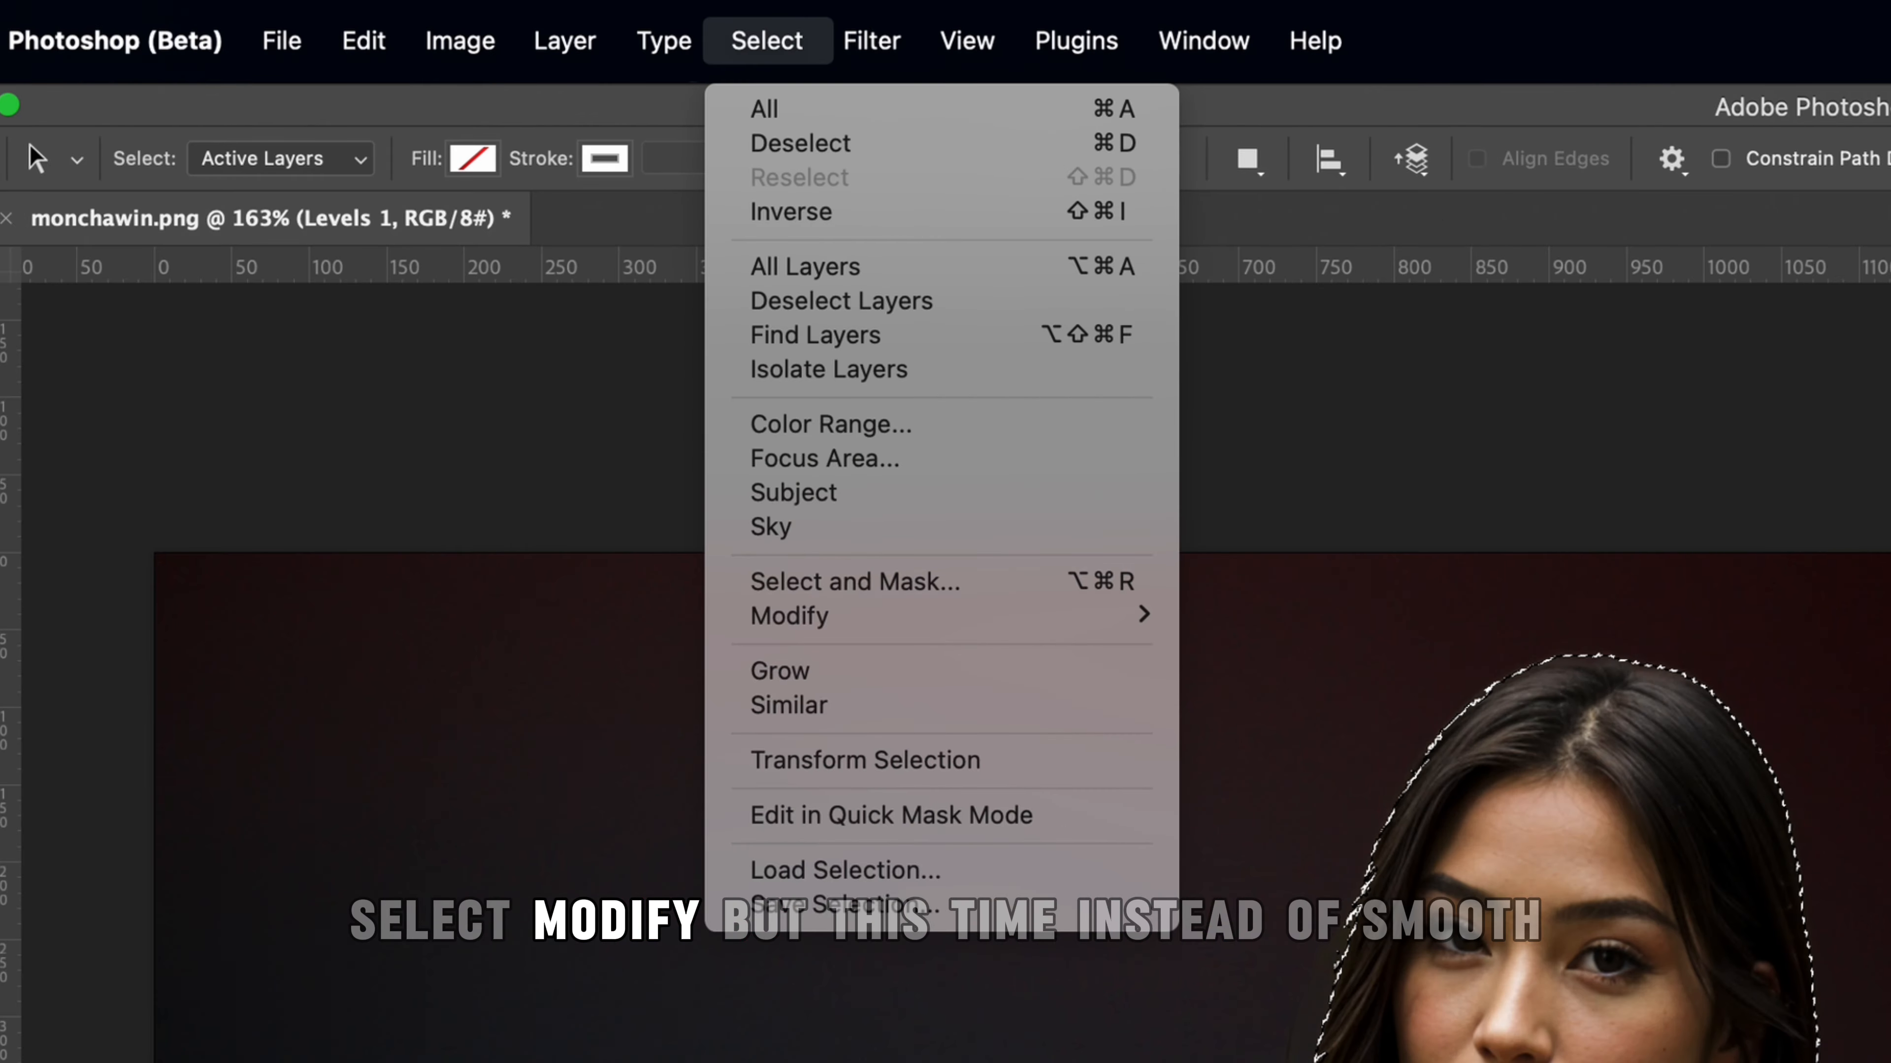
{"action": "mouse_move", "coordinate": [595, 445]}
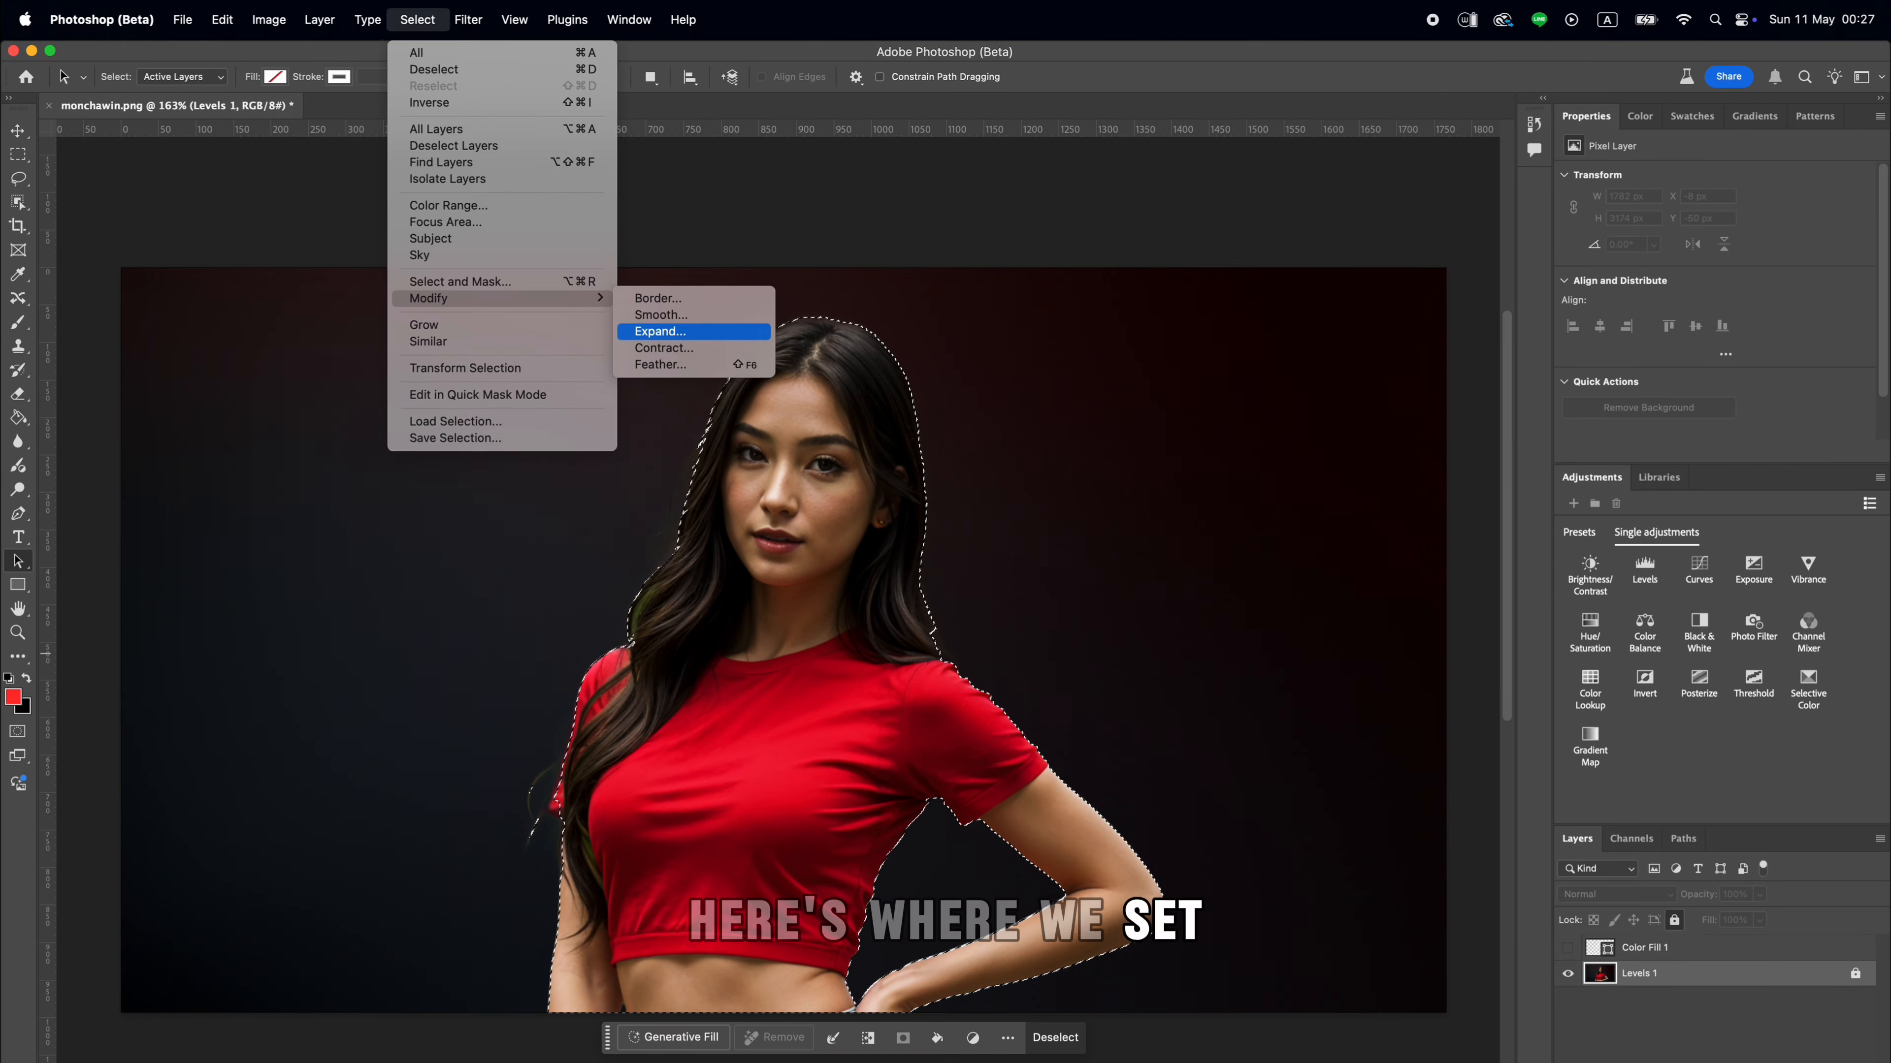
{"action": "left_click", "coordinate": [1268, 684]}
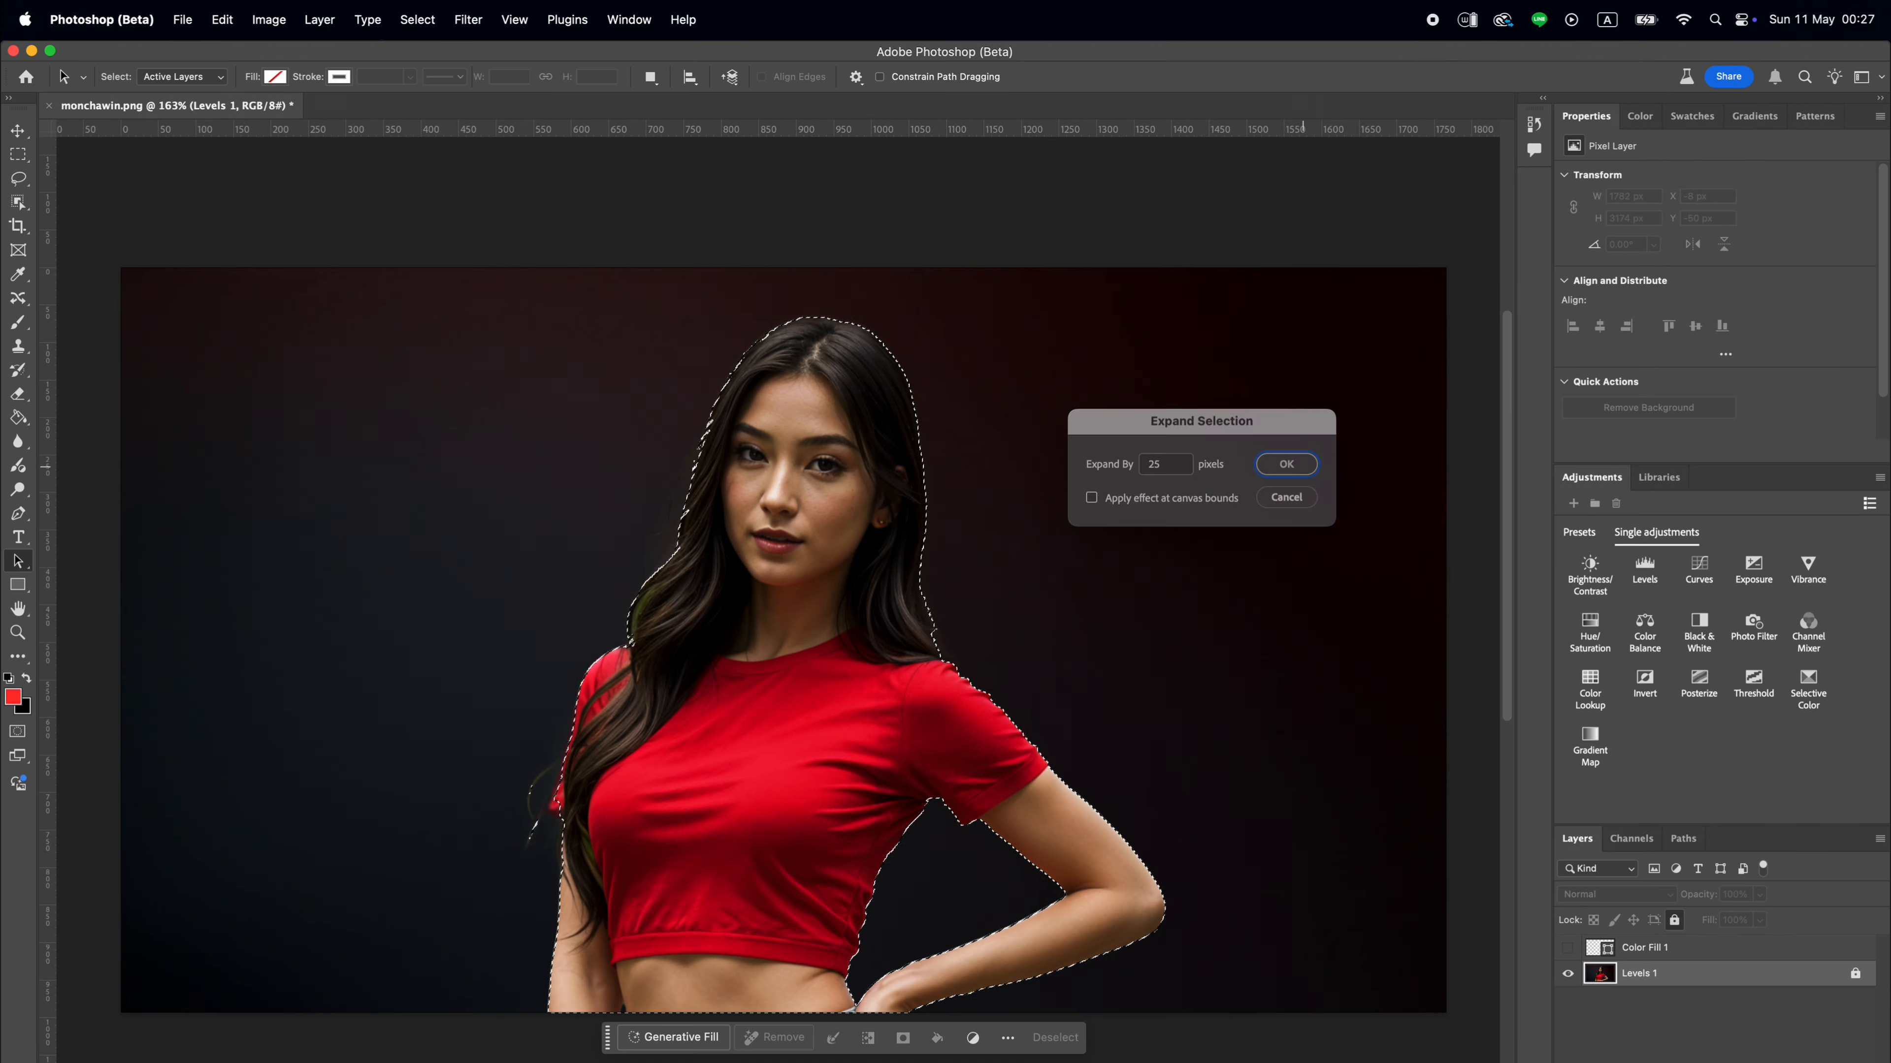
{"action": "left_click", "coordinate": [1302, 466]}
Smooth the expanded selection with a sample radius of 15 pixels.
{"action": "left_click", "coordinate": [418, 21]}
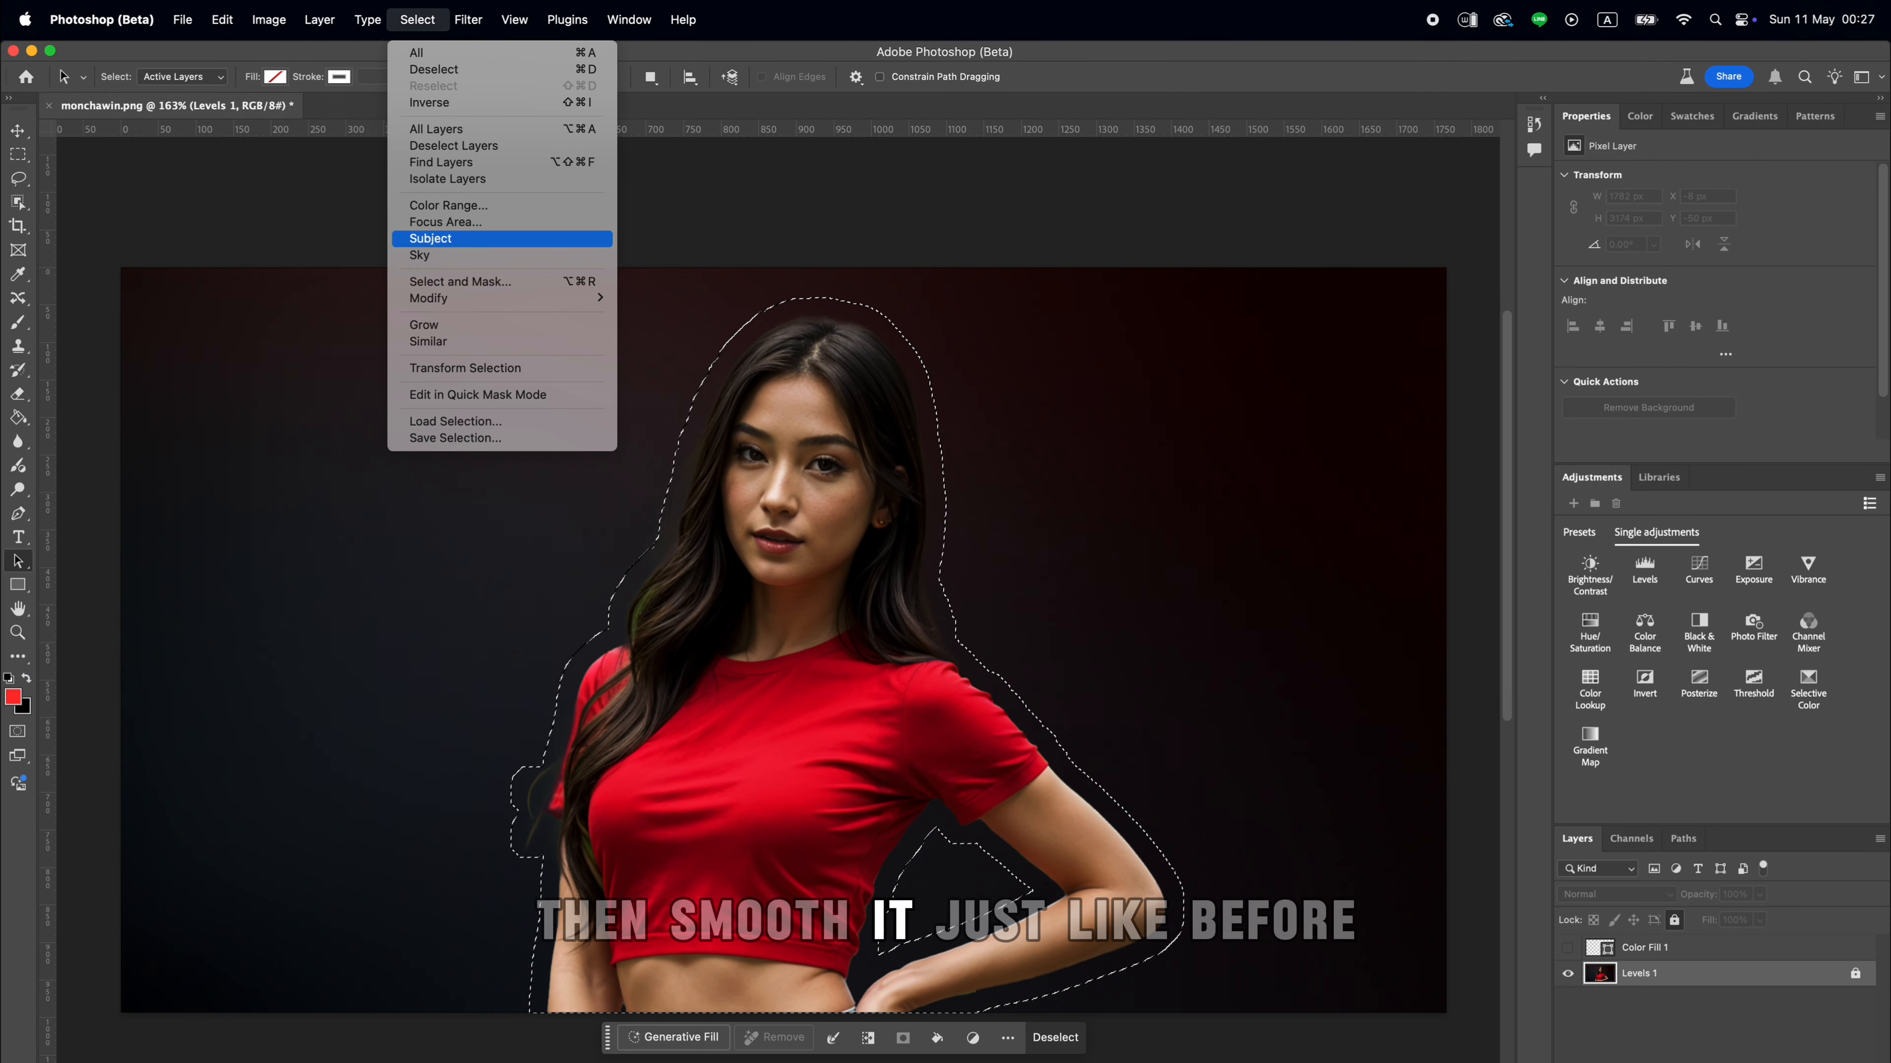
{"action": "mouse_move", "coordinate": [520, 298]}
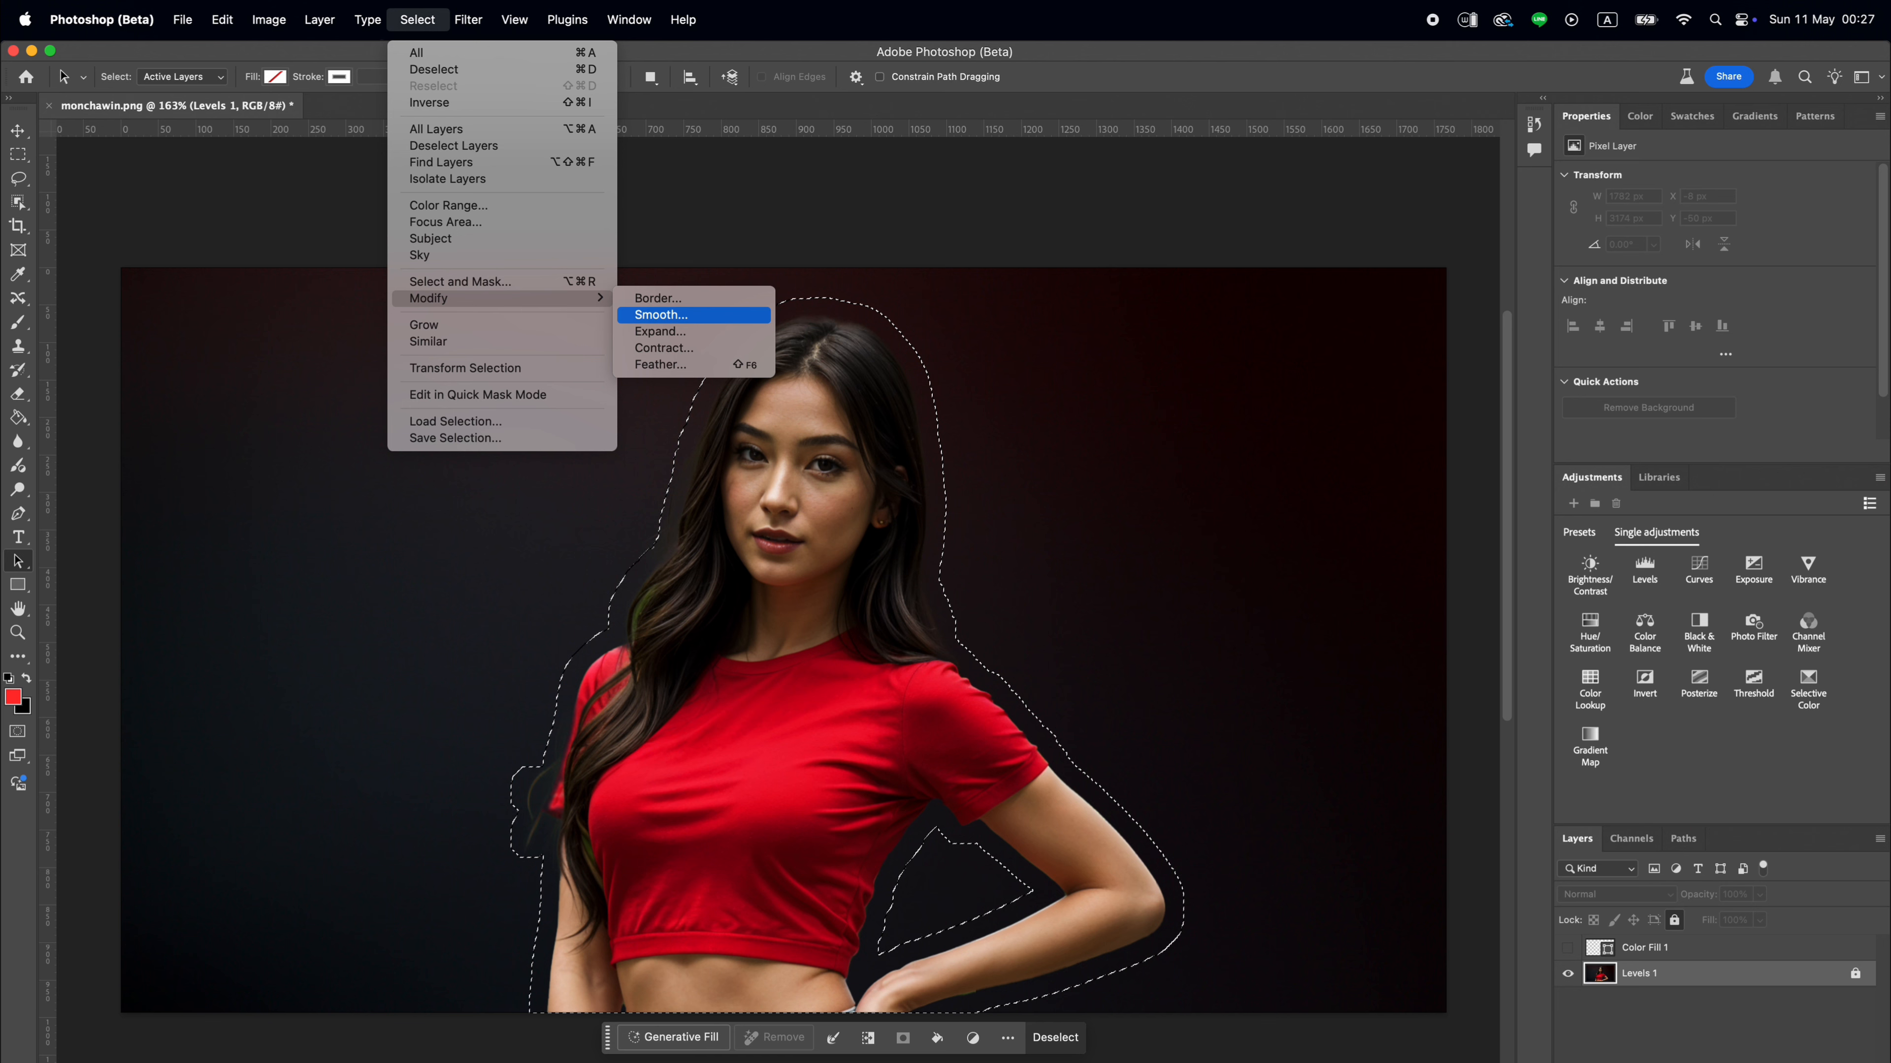
{"action": "left_click", "coordinate": [661, 314]}
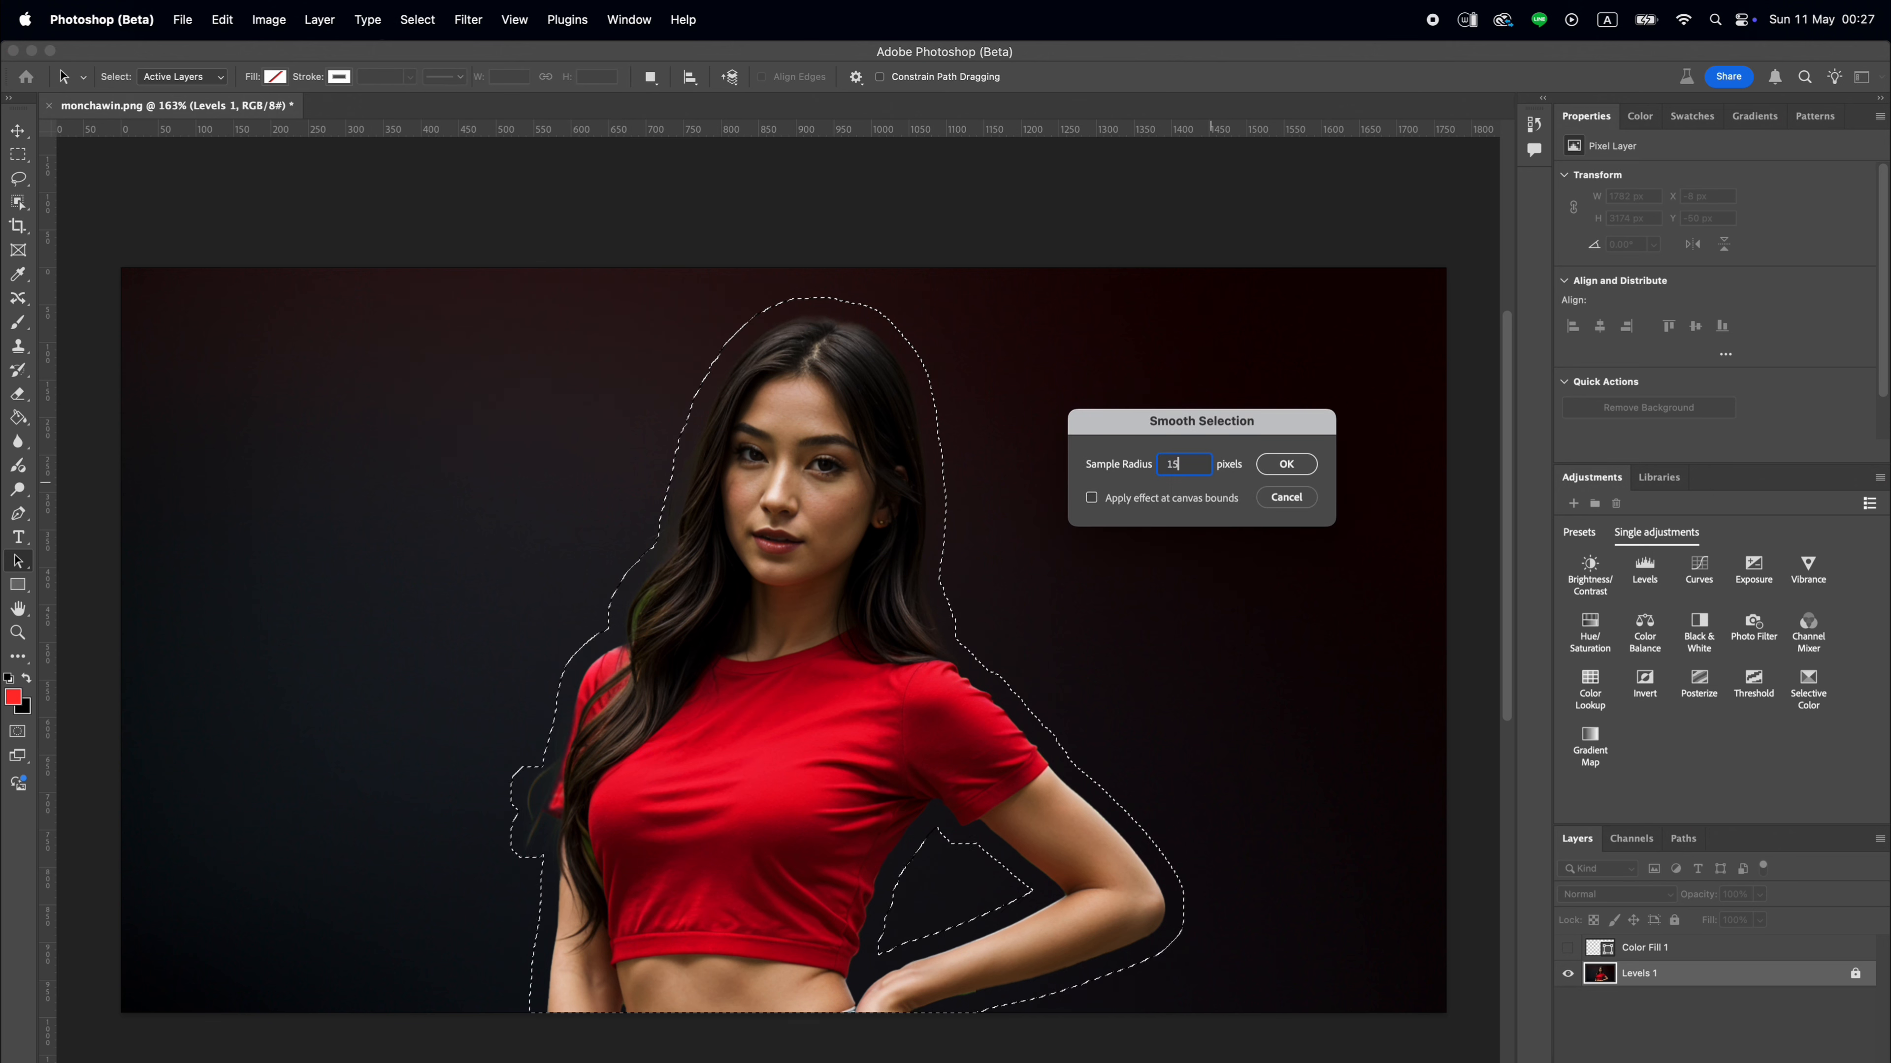
{"action": "type", "text": "15"}
{"action": "key", "text": "Return"}
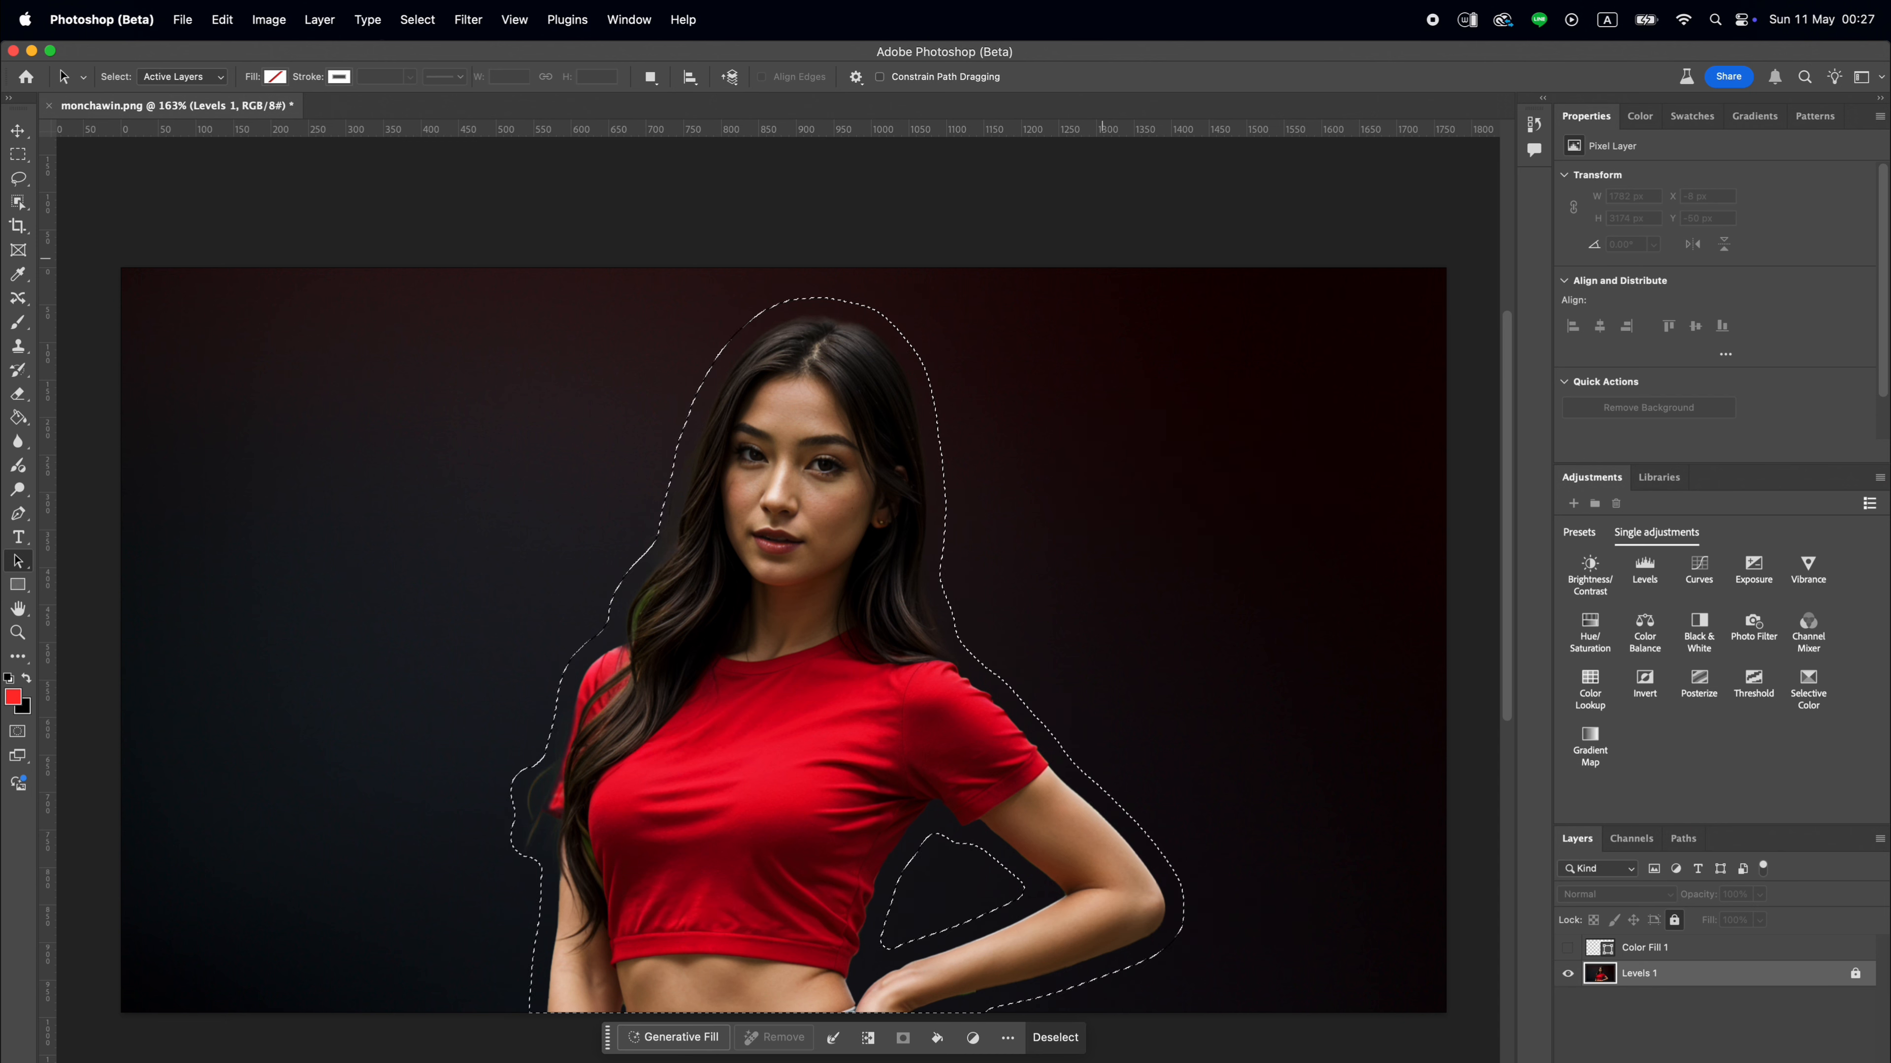
Make a work path from the expanded selection with a tolerance of 2.0 pixels.
{"action": "key", "text": "w"}
{"action": "right_click", "coordinate": [873, 643]}
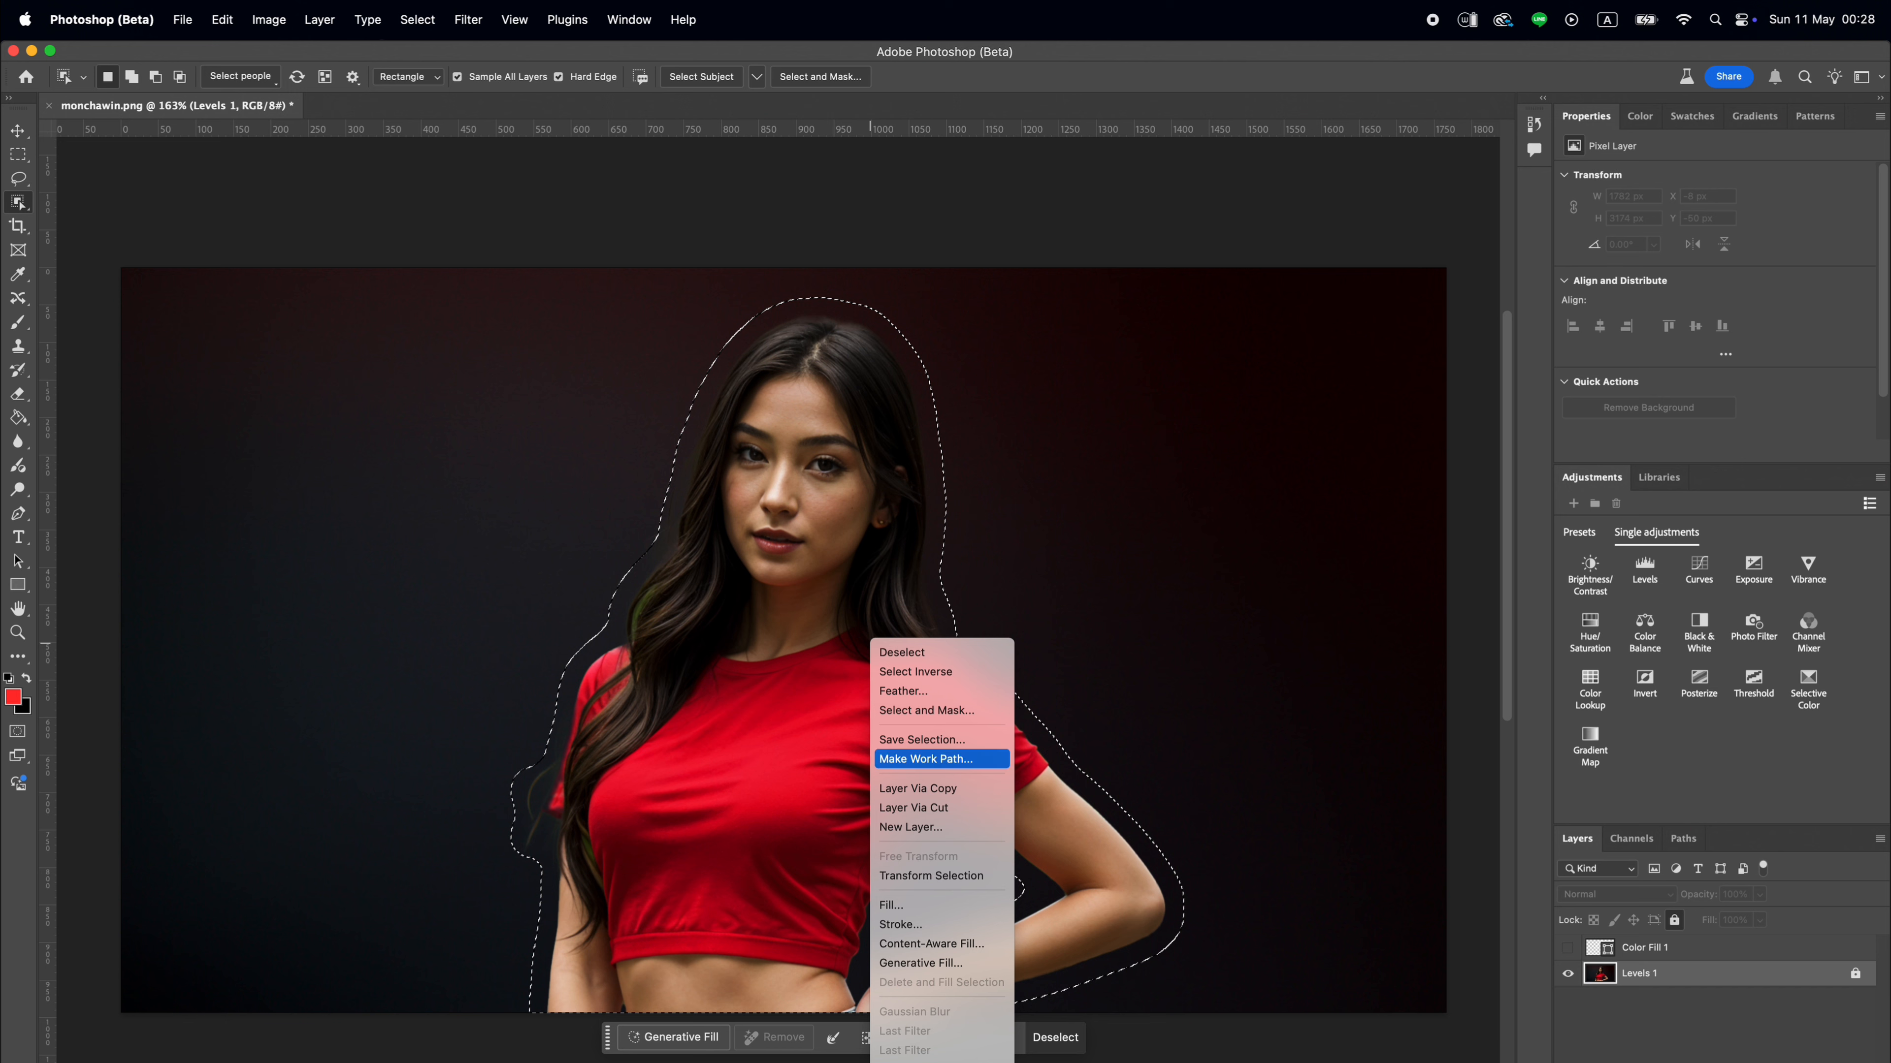
{"action": "left_click", "coordinate": [925, 759]}
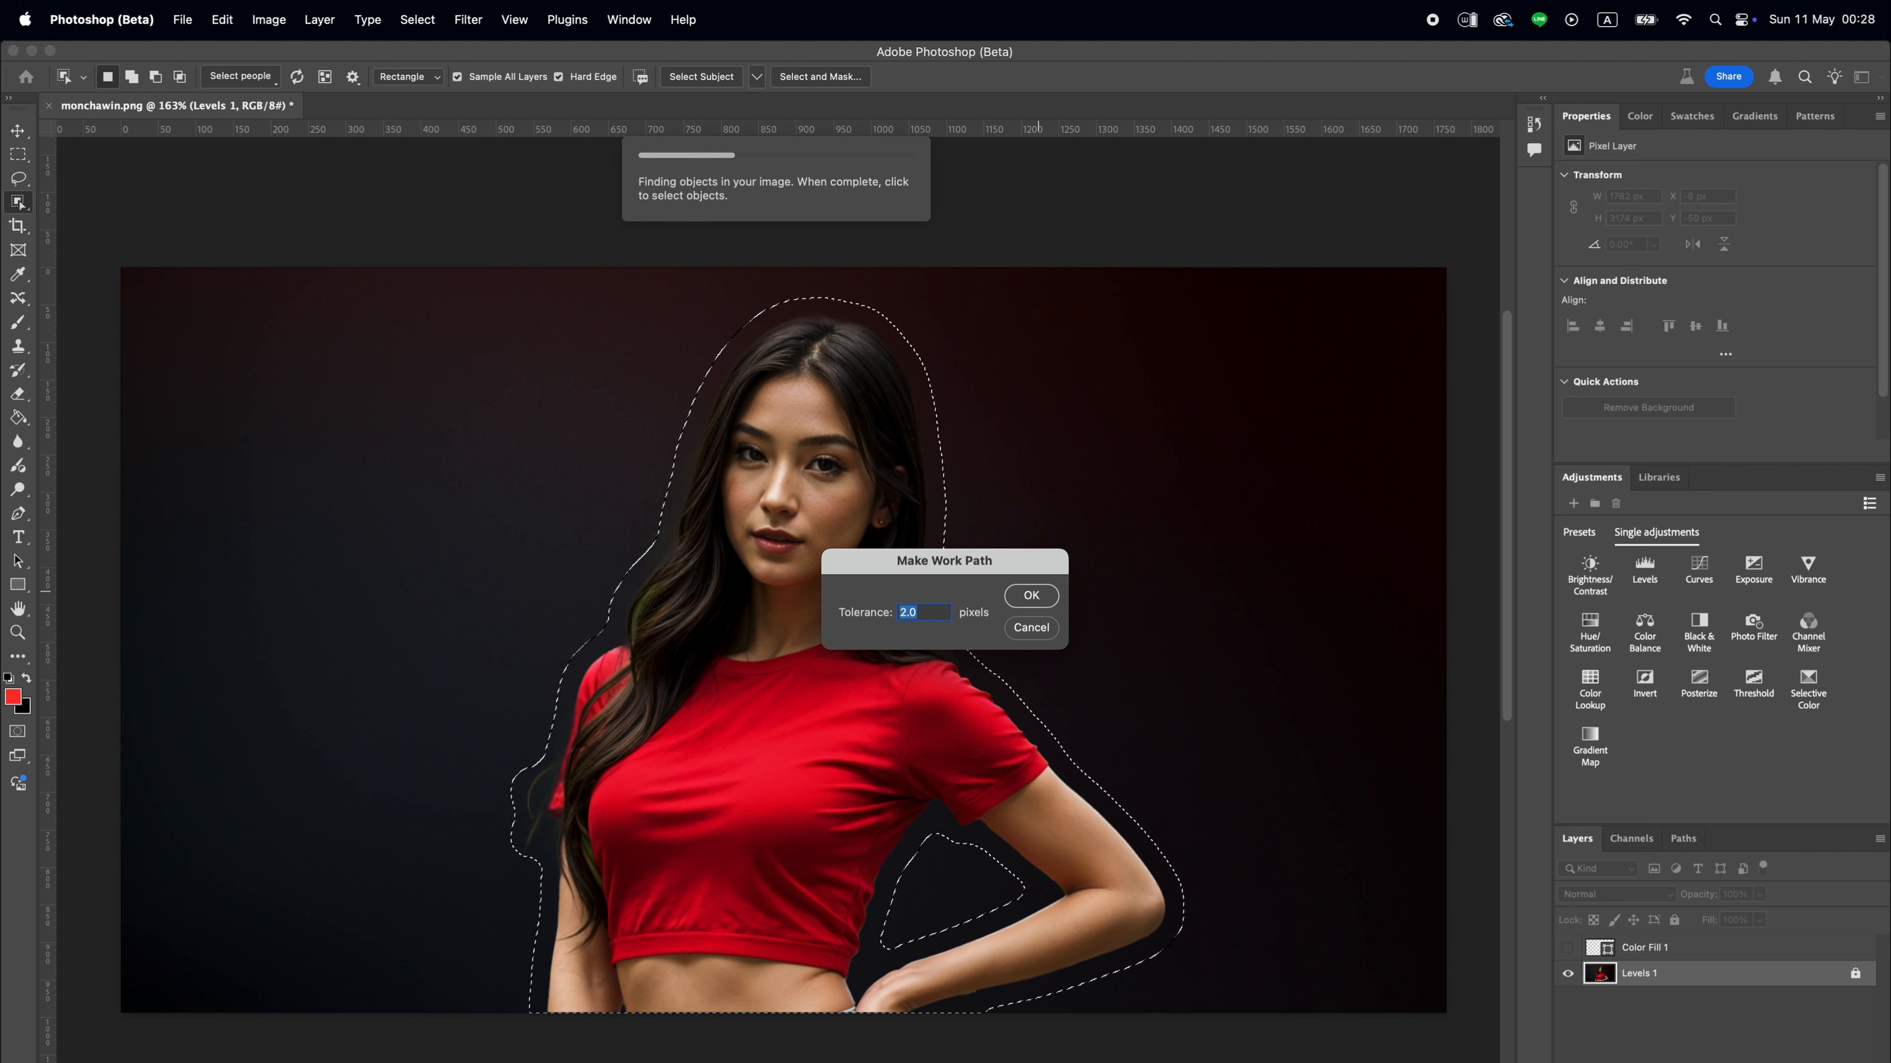
{"action": "key", "text": "Return"}
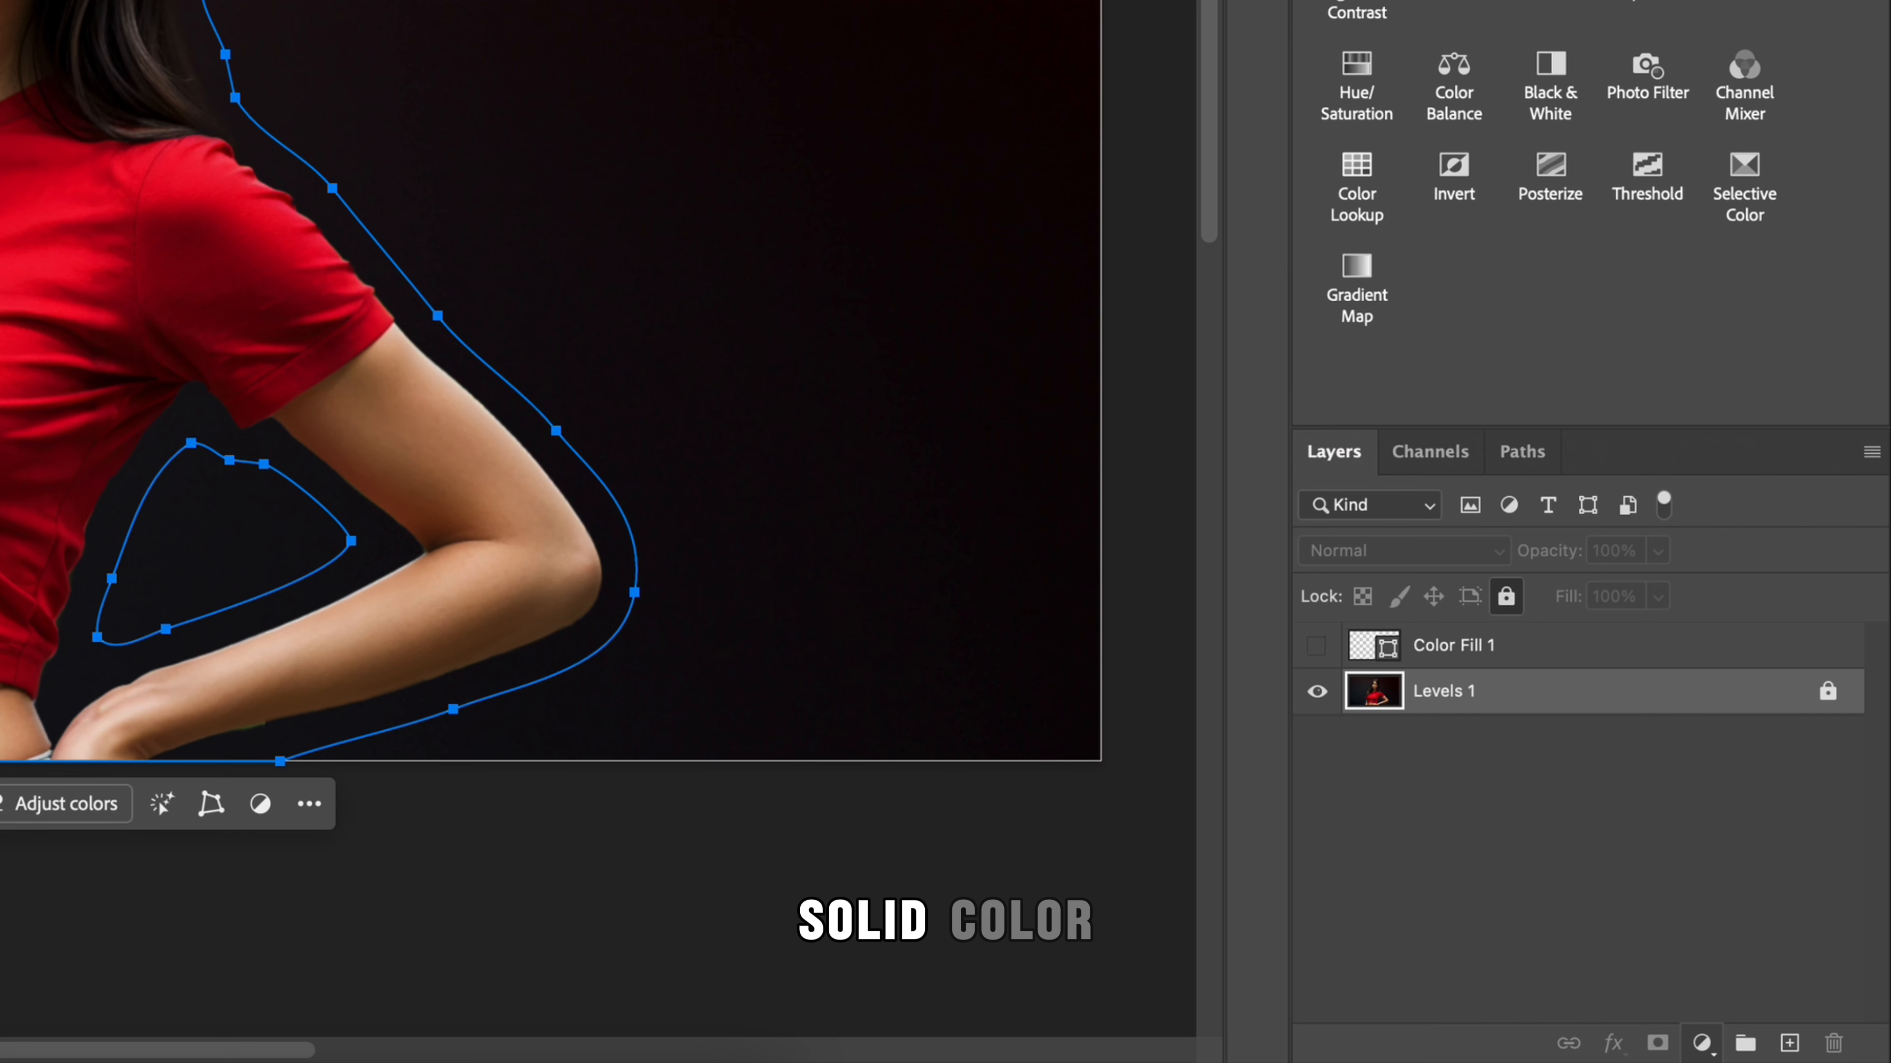
Add a Solid Color fill layer in red ff2c2c from the expanded path.
{"action": "left_click", "coordinate": [1779, 1062]}
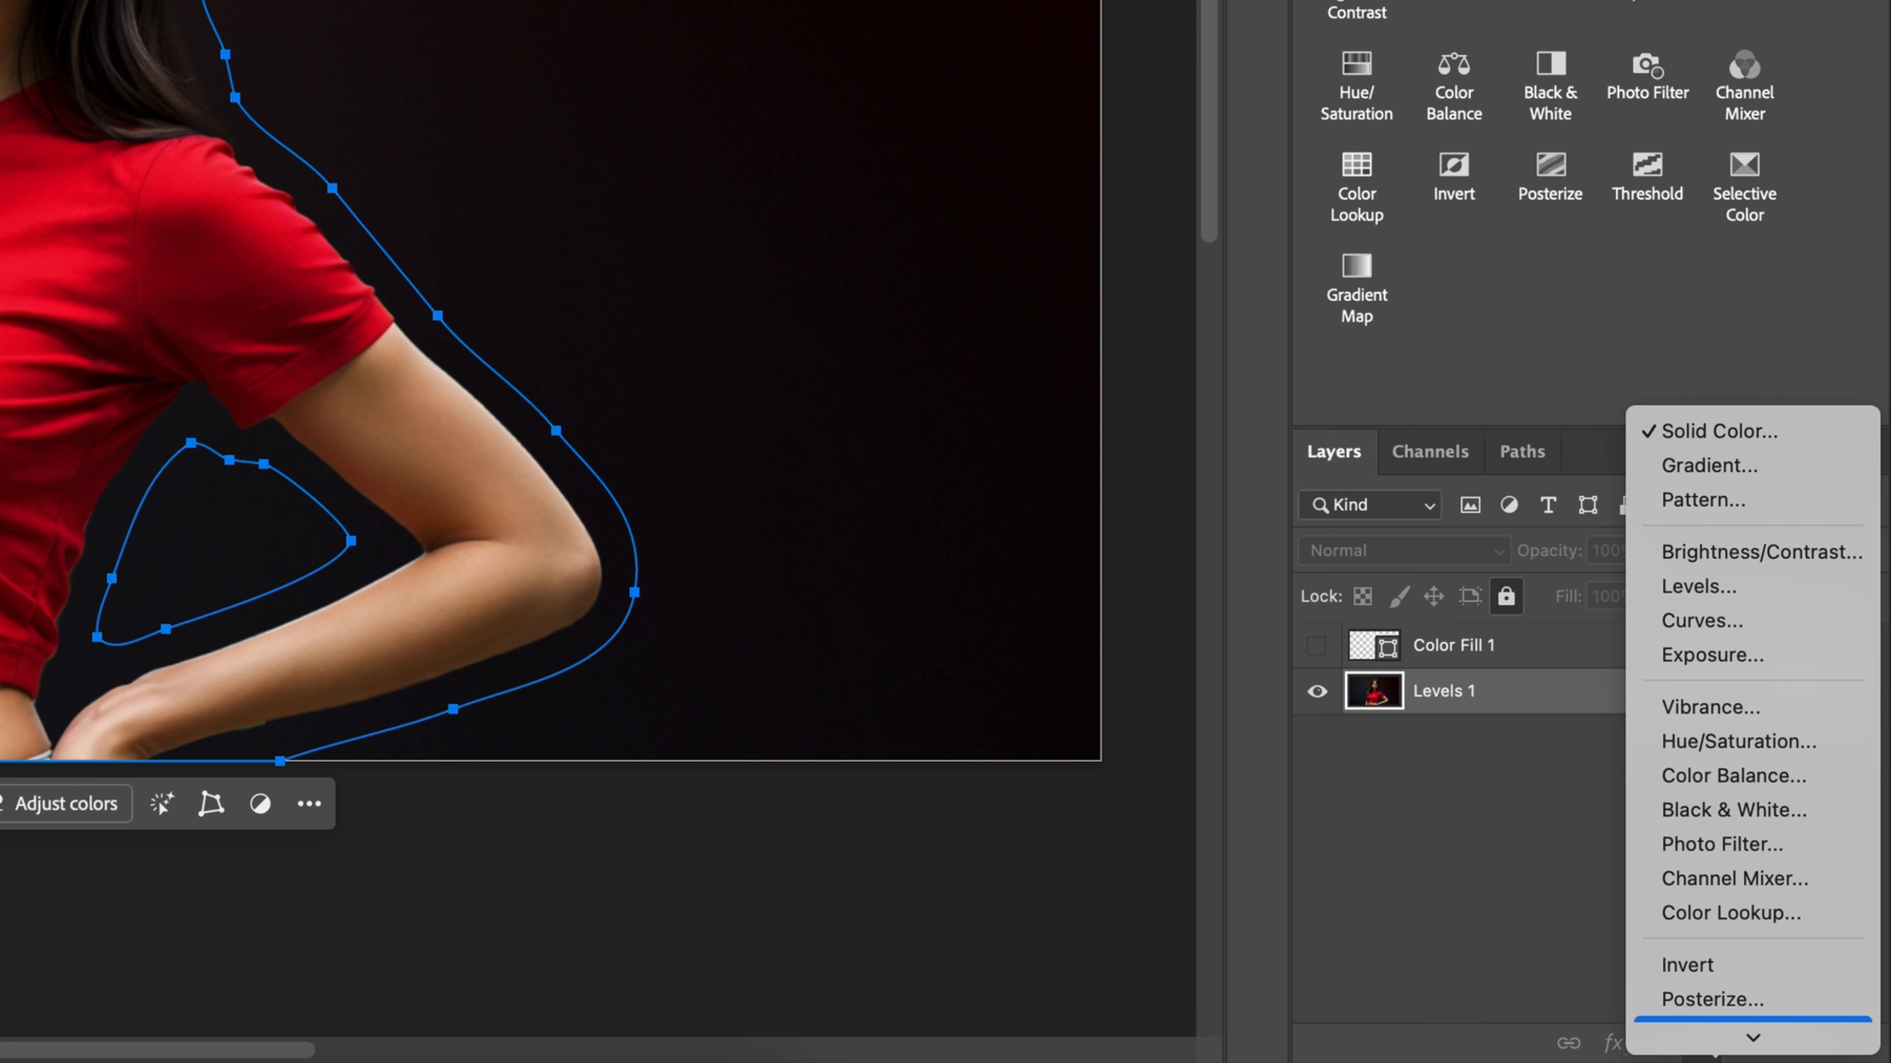
{"action": "scroll", "coordinate": [1802, 1062], "scroll_direction": "down", "scroll_amount": 2}
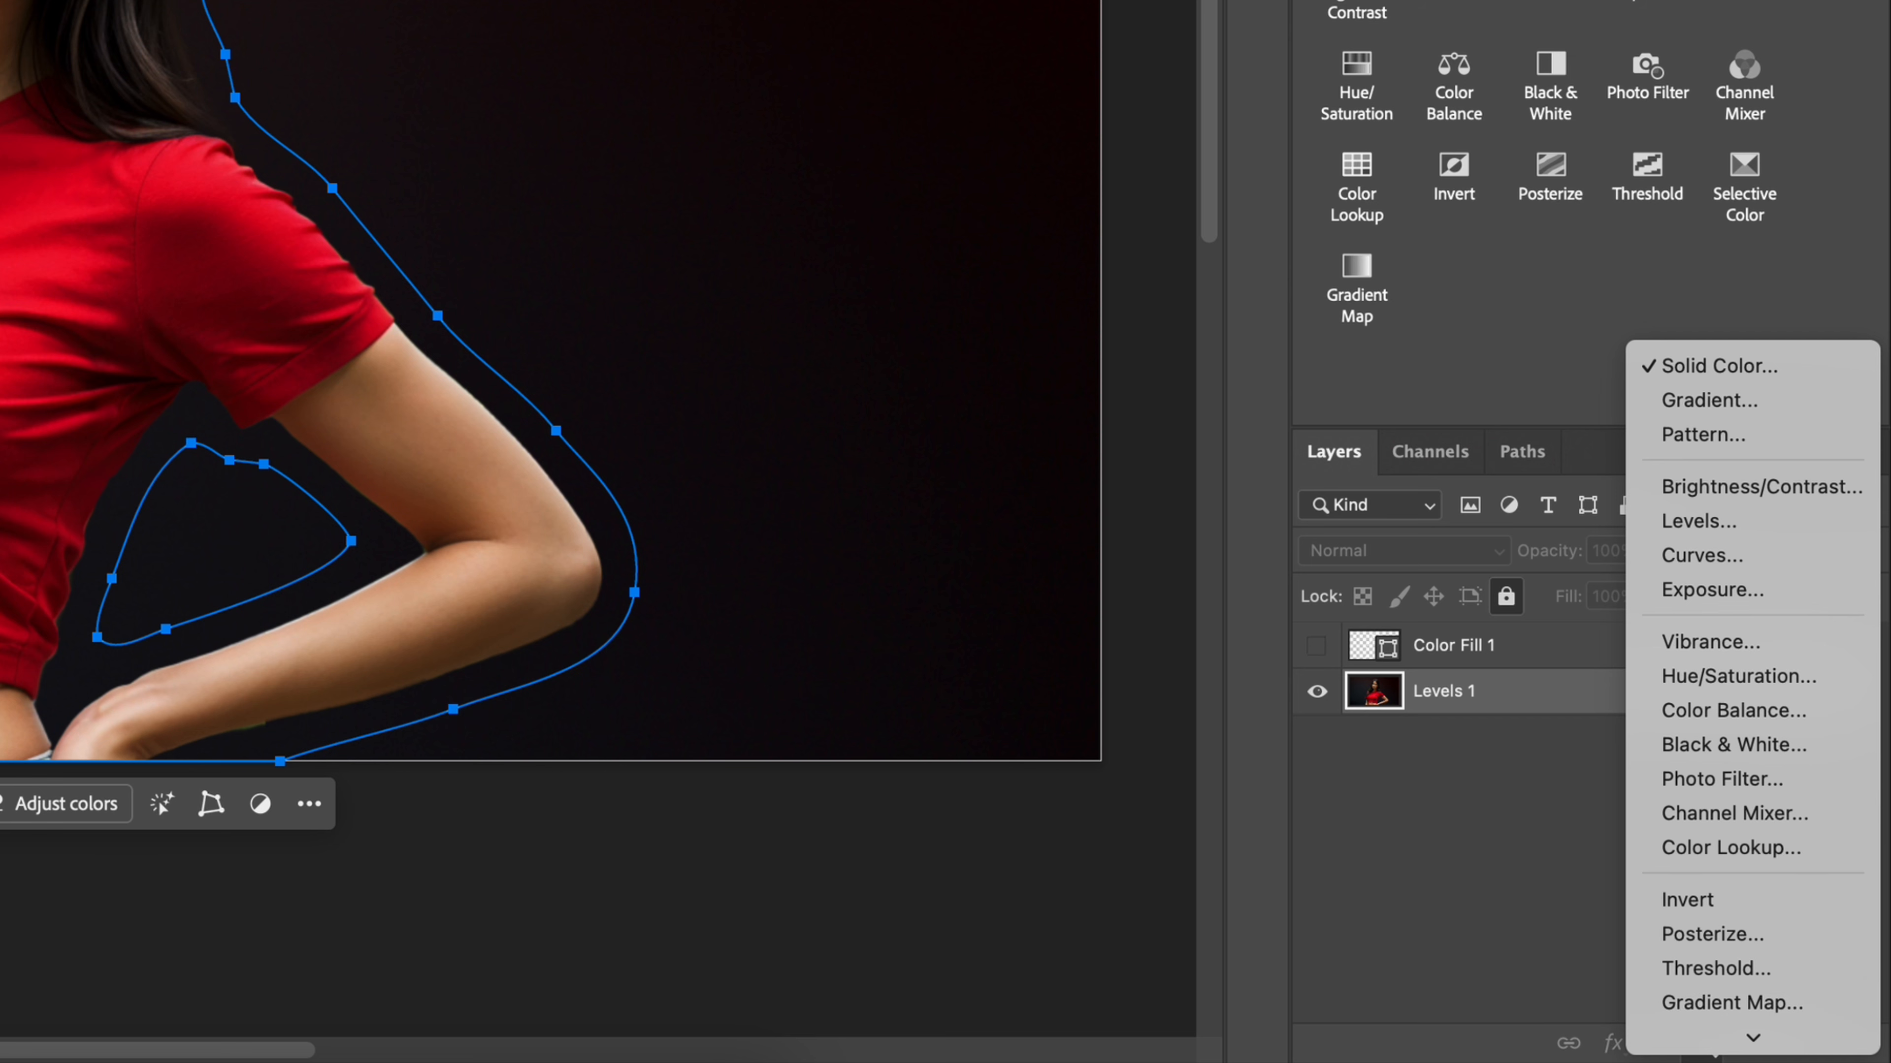
{"action": "left_click", "coordinate": [1719, 365]}
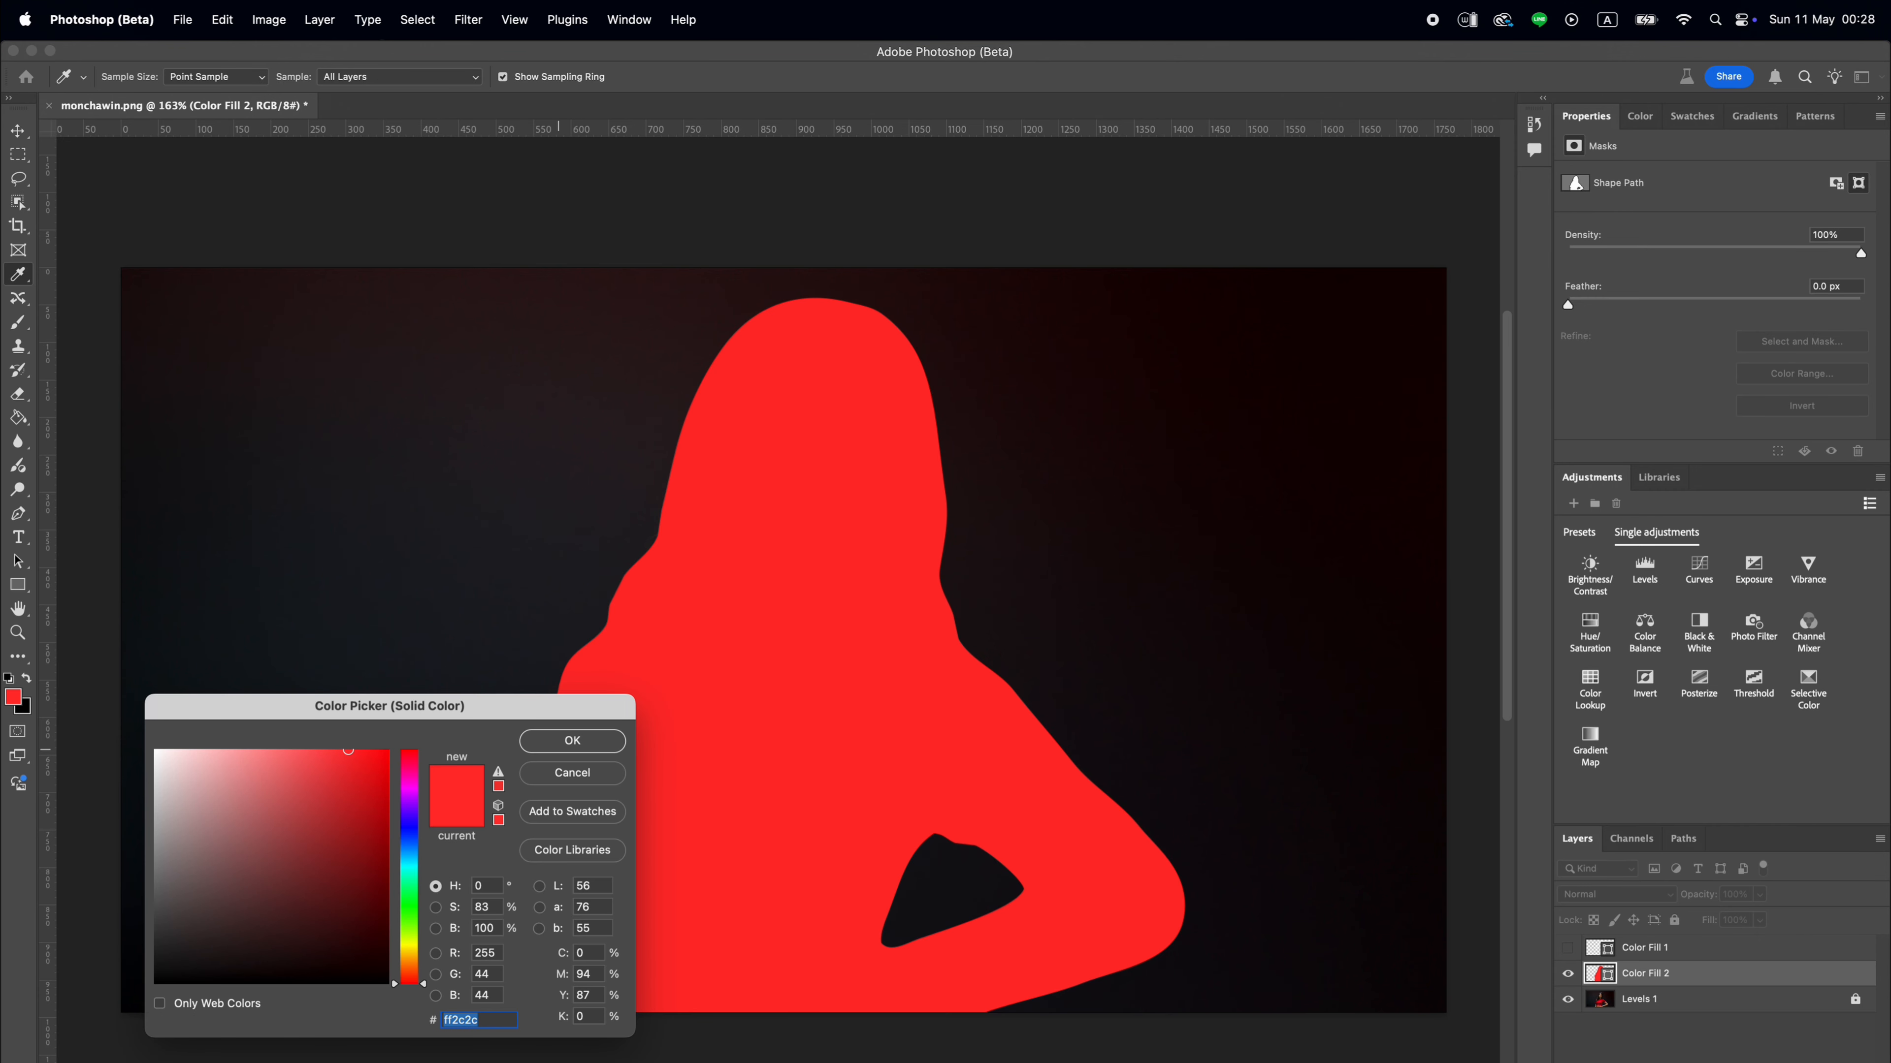
{"action": "key", "text": "Return"}
Set the red shape's fill to none and its stroke colour to white with the Path Selection tool.
{"action": "left_click", "coordinate": [17, 561]}
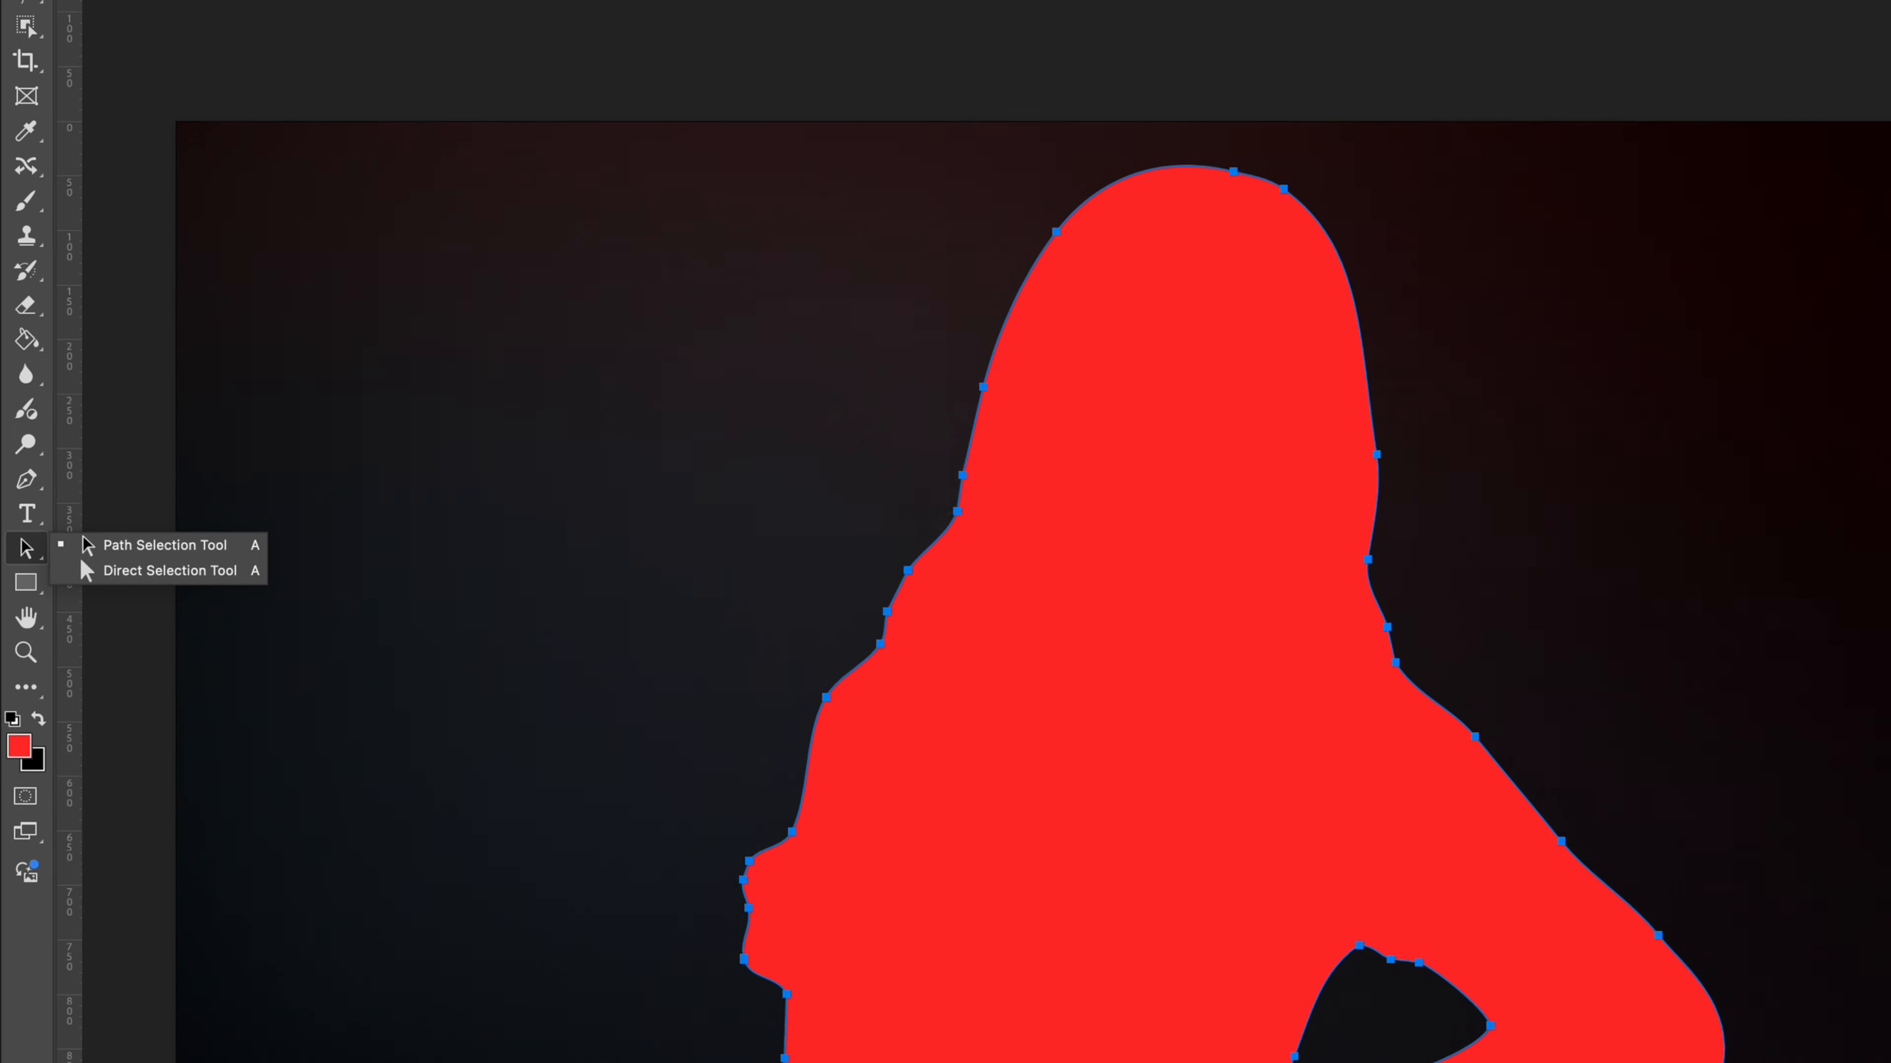
{"action": "left_click", "coordinate": [275, 76]}
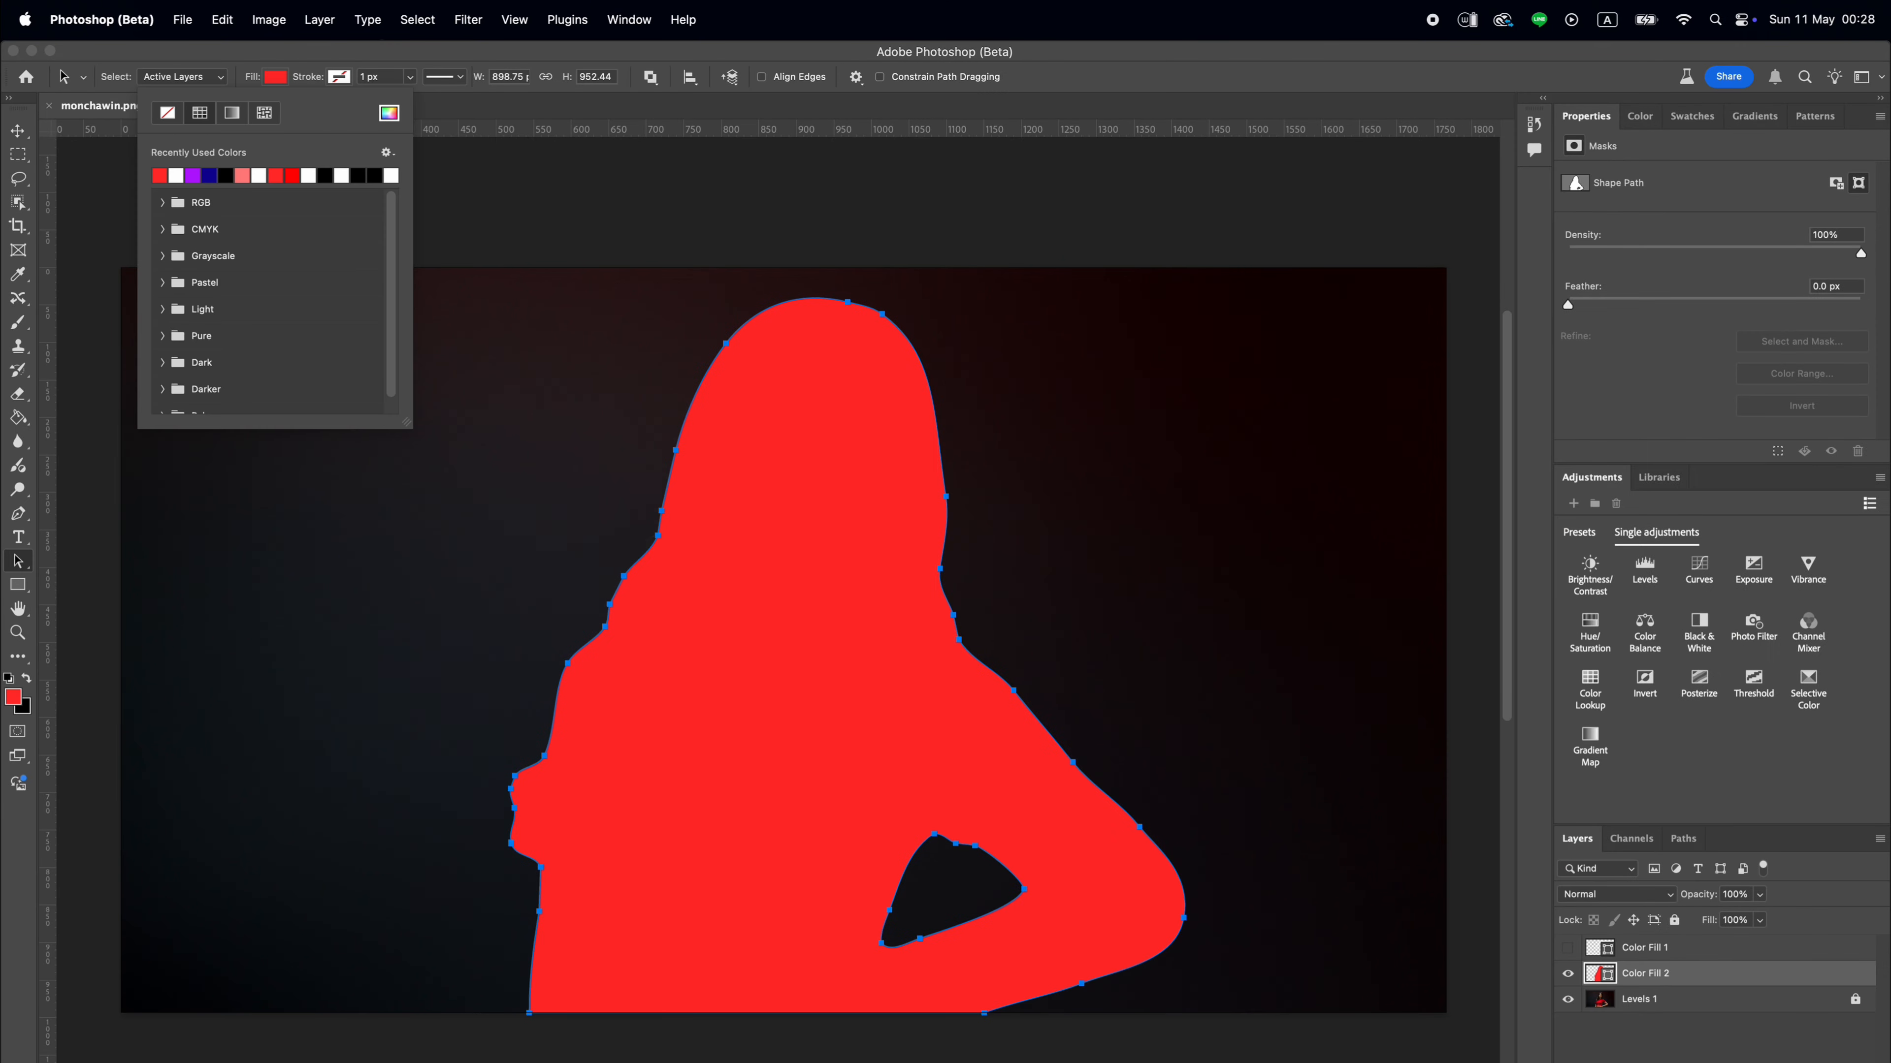
{"action": "left_click", "coordinate": [167, 112]}
{"action": "left_click", "coordinate": [339, 76]}
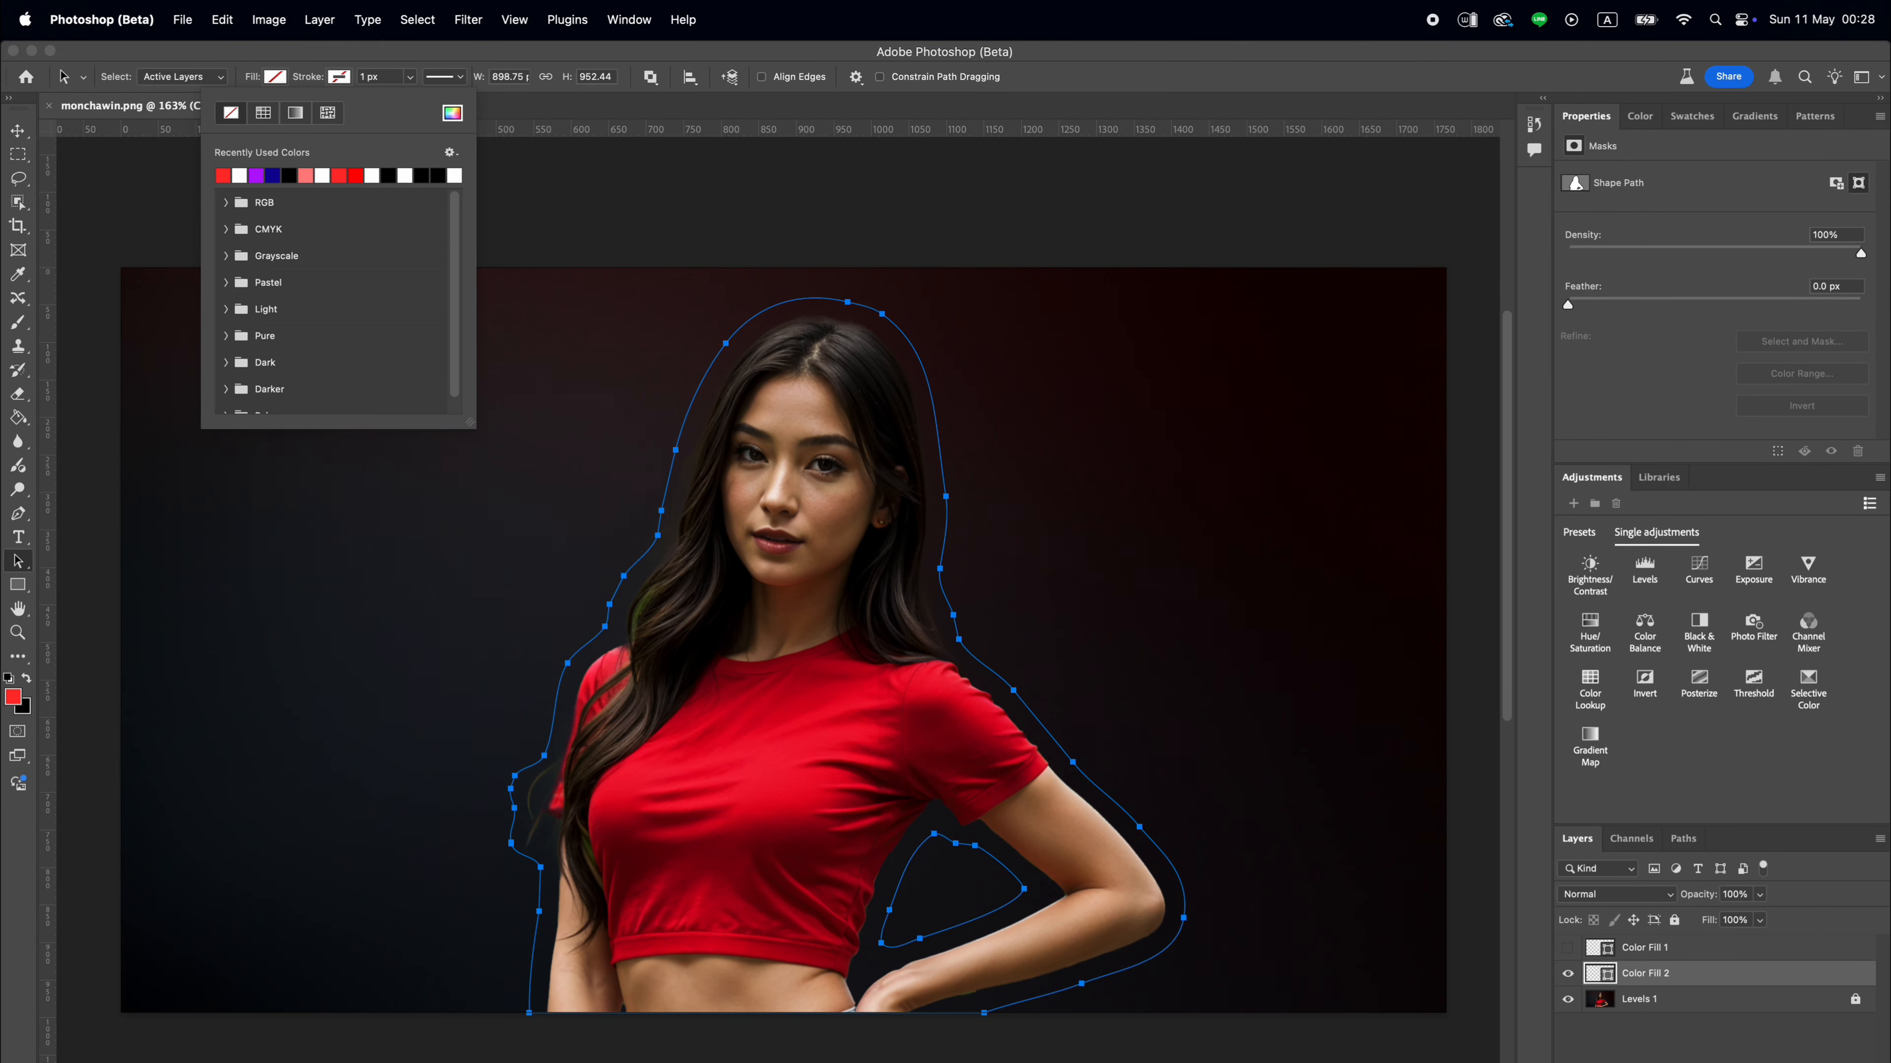
{"action": "left_click", "coordinate": [239, 176]}
Set the offset outline's stroke width to about 10.84 px and its line style to dashed.
{"action": "left_click", "coordinate": [410, 77]}
{"action": "left_click_drag", "start_coordinate": [407, 99], "coordinate": [425, 99]}
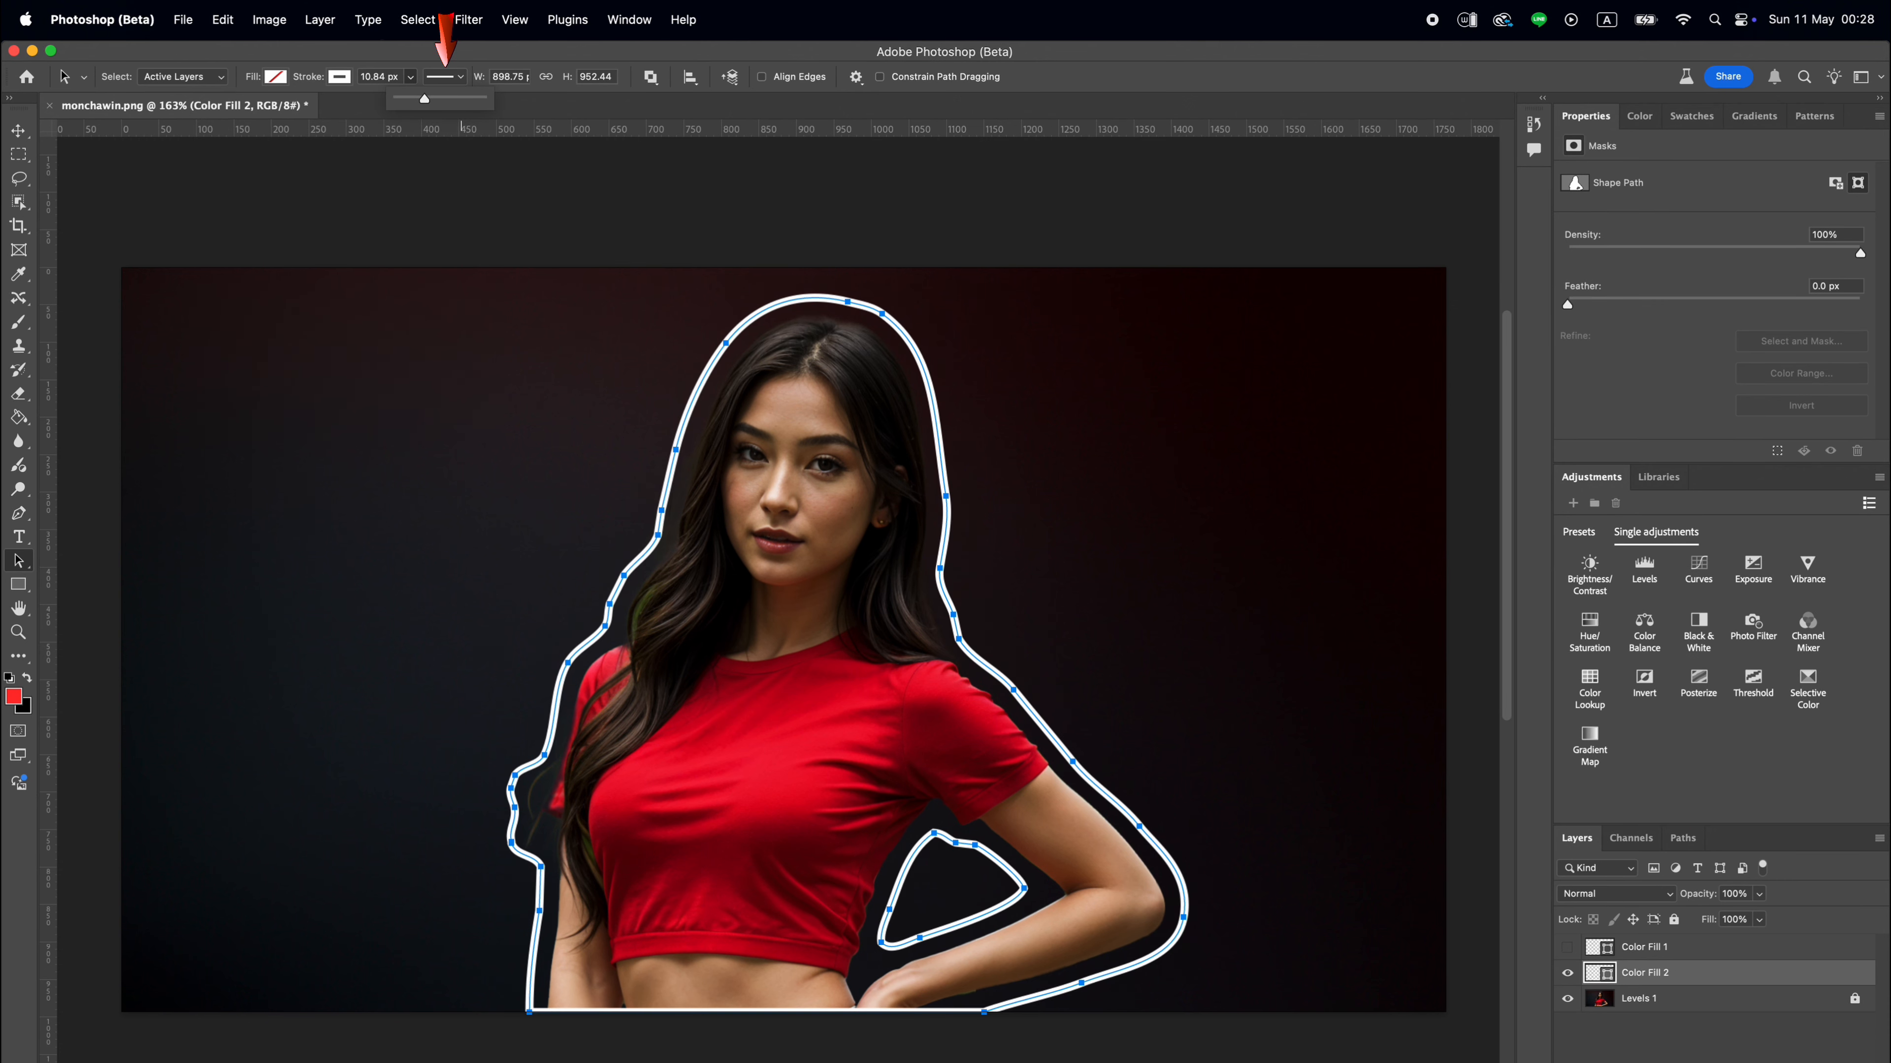
{"action": "left_click", "coordinate": [444, 77]}
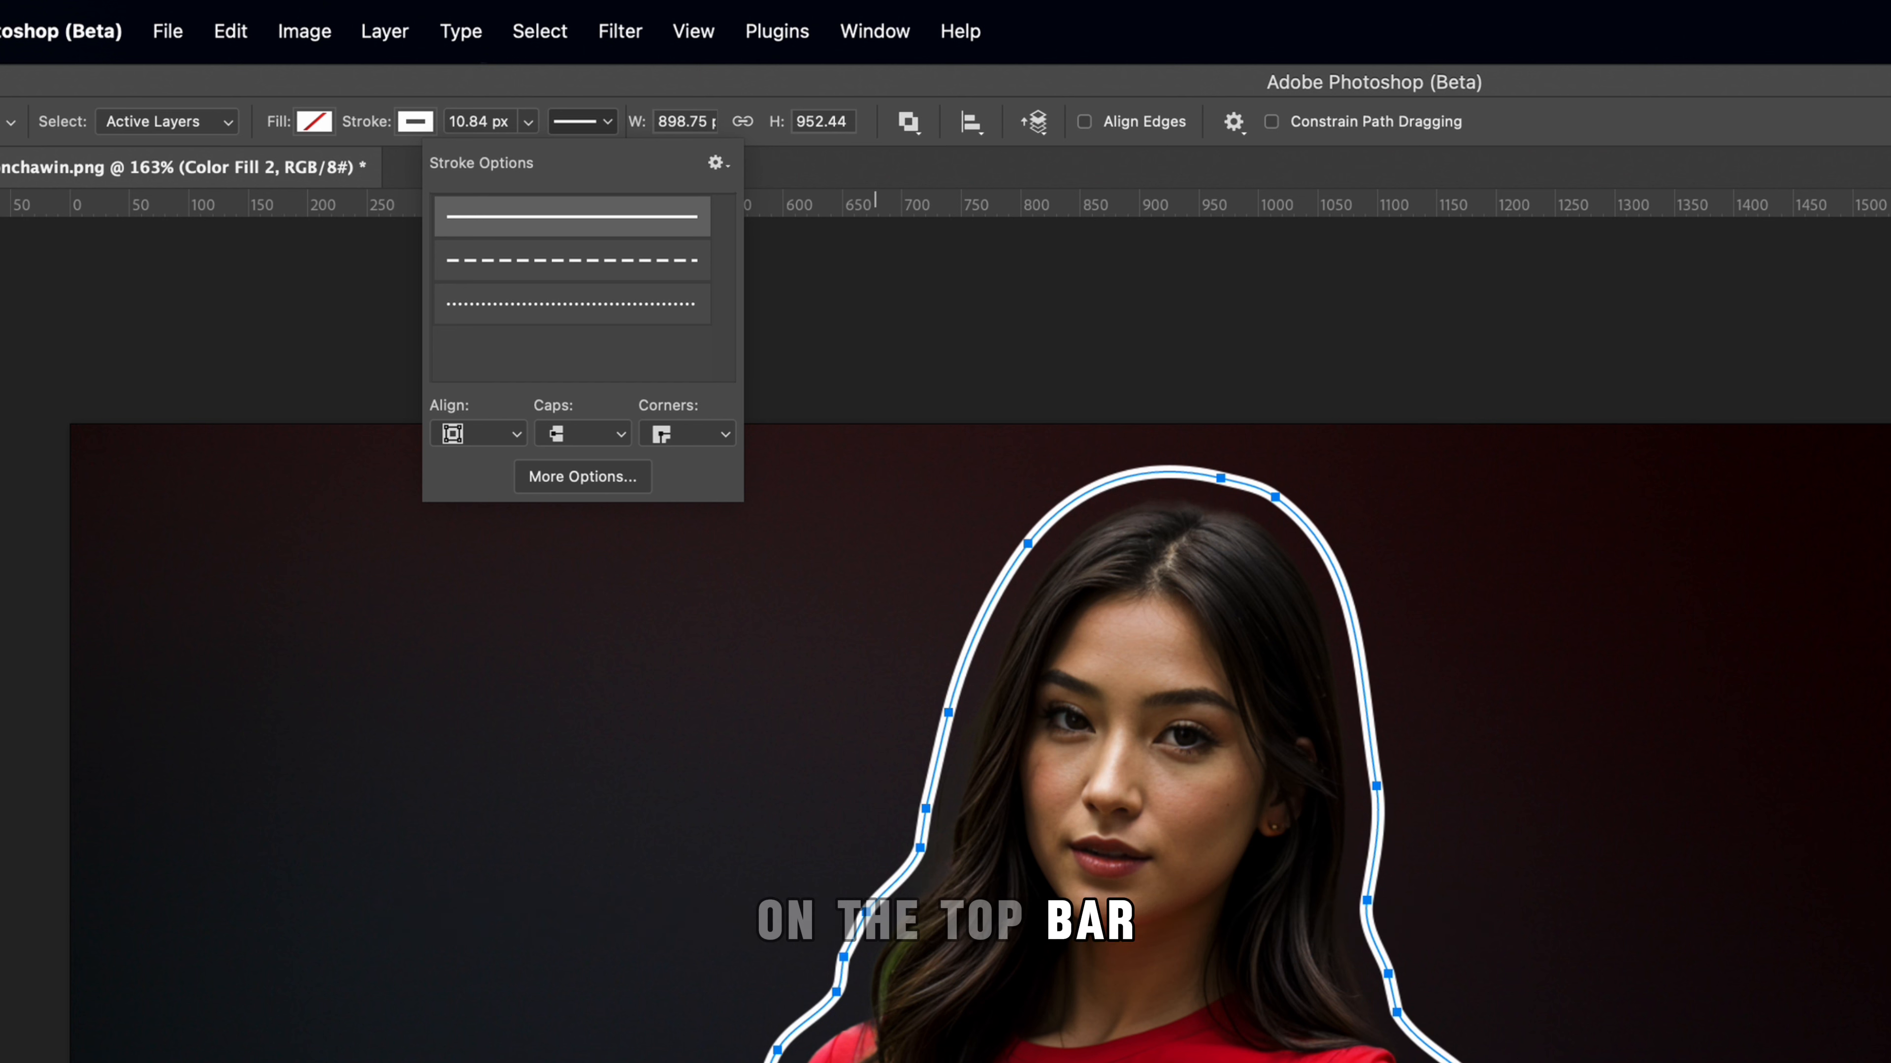
{"action": "left_click", "coordinate": [571, 260]}
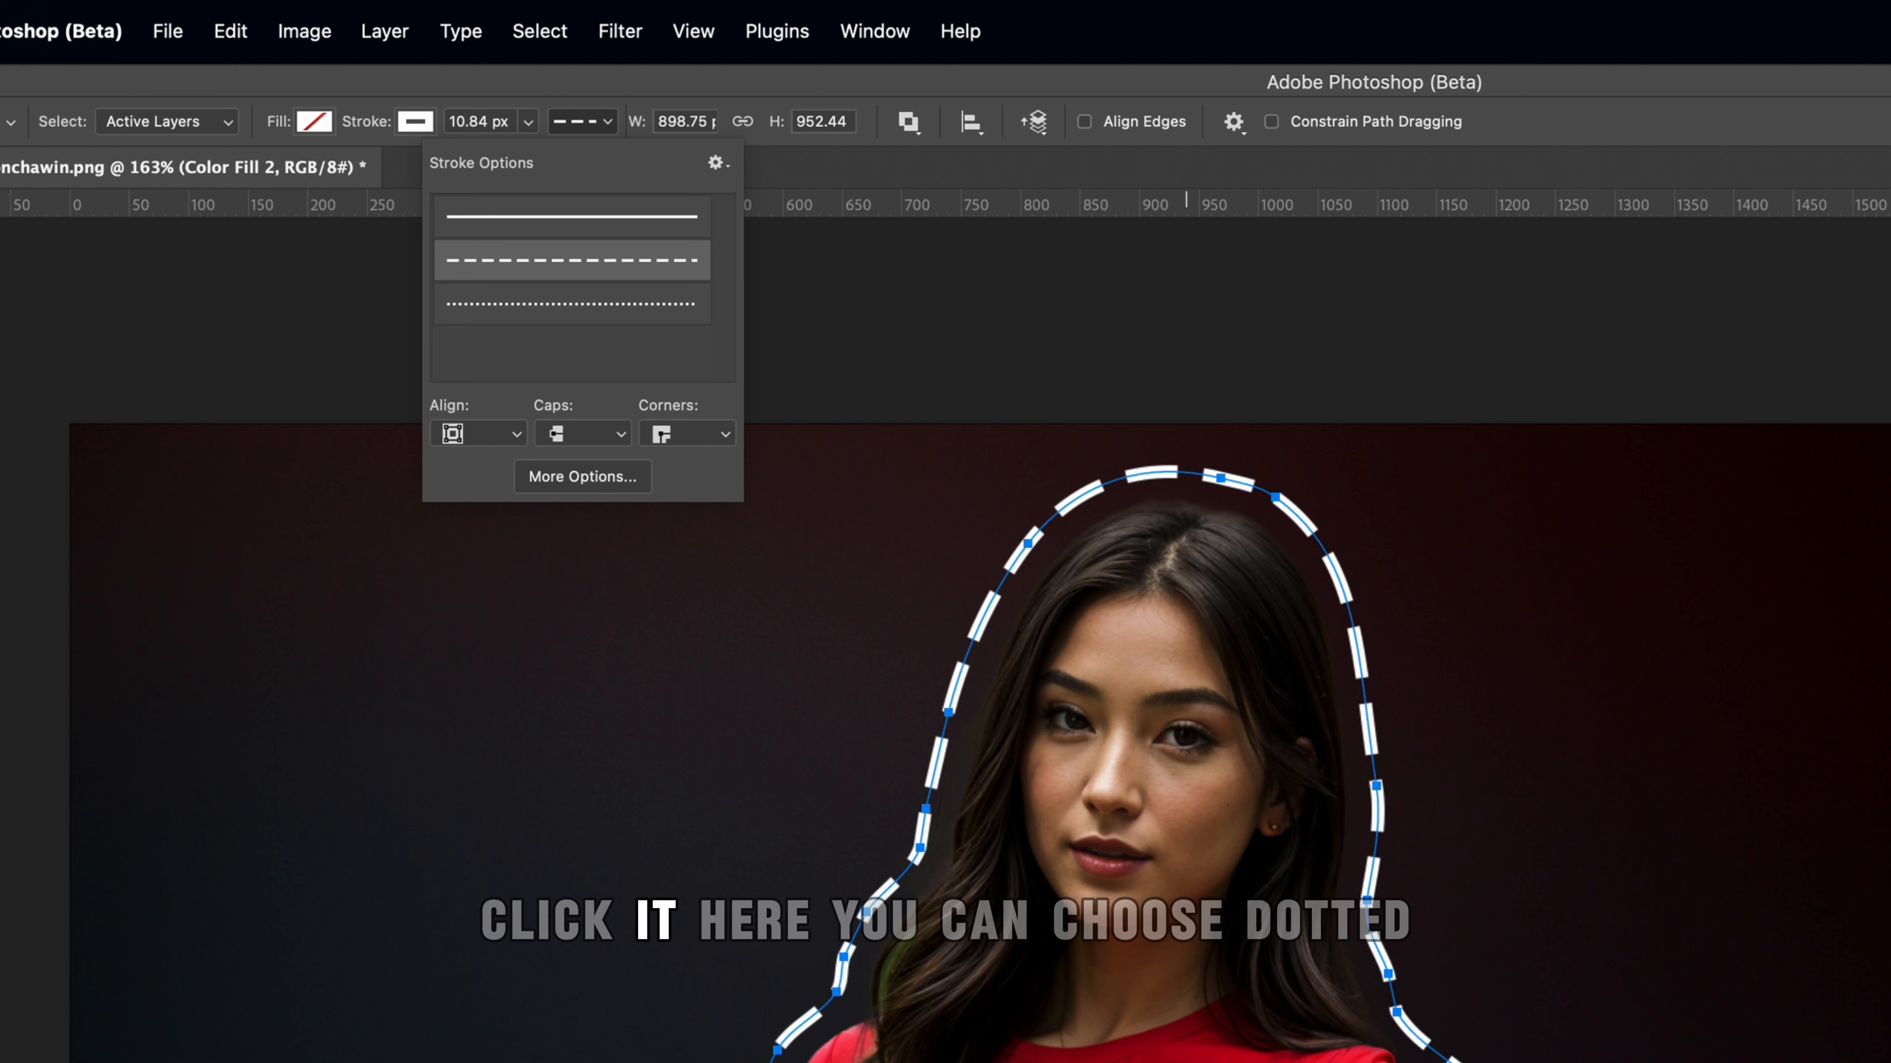
Set the dashed outline's stroke caps and corners to round.
{"action": "scroll", "coordinate": [1185, 1036], "scroll_direction": "up", "scroll_amount": 1}
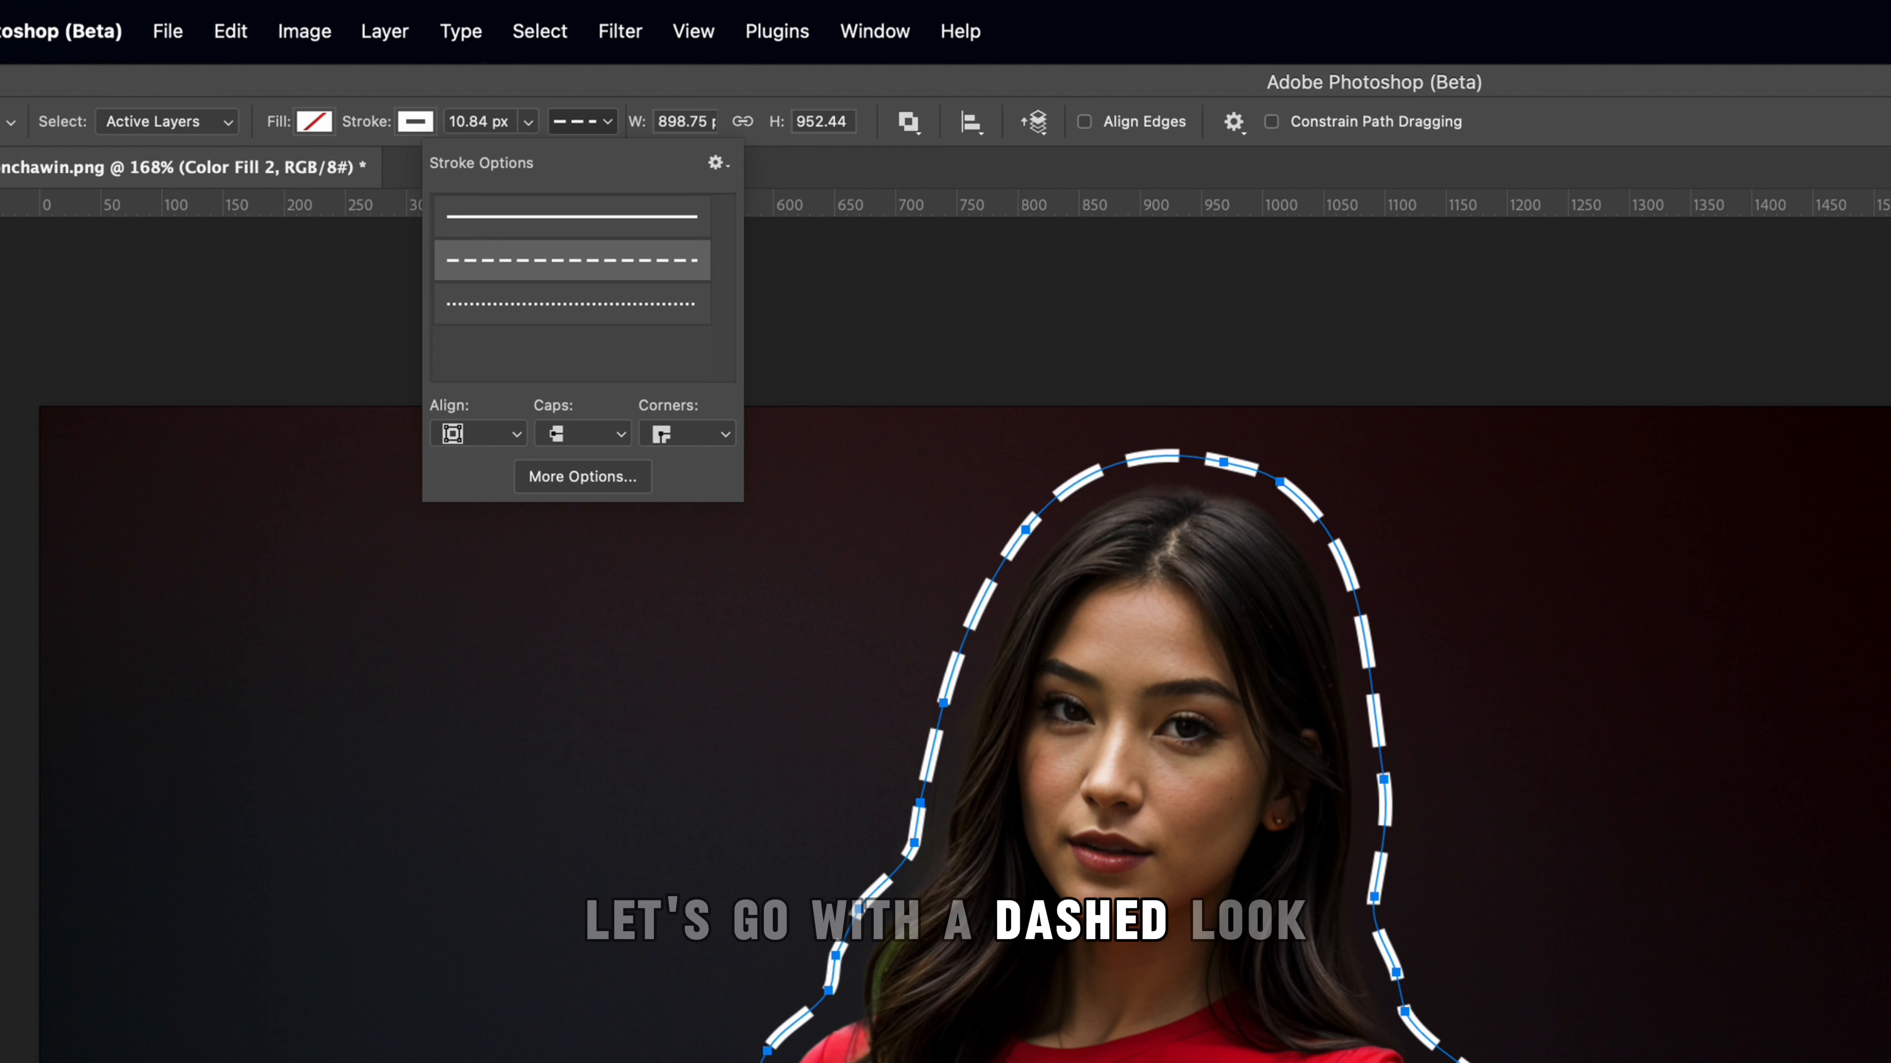
{"action": "left_click", "coordinate": [583, 434]}
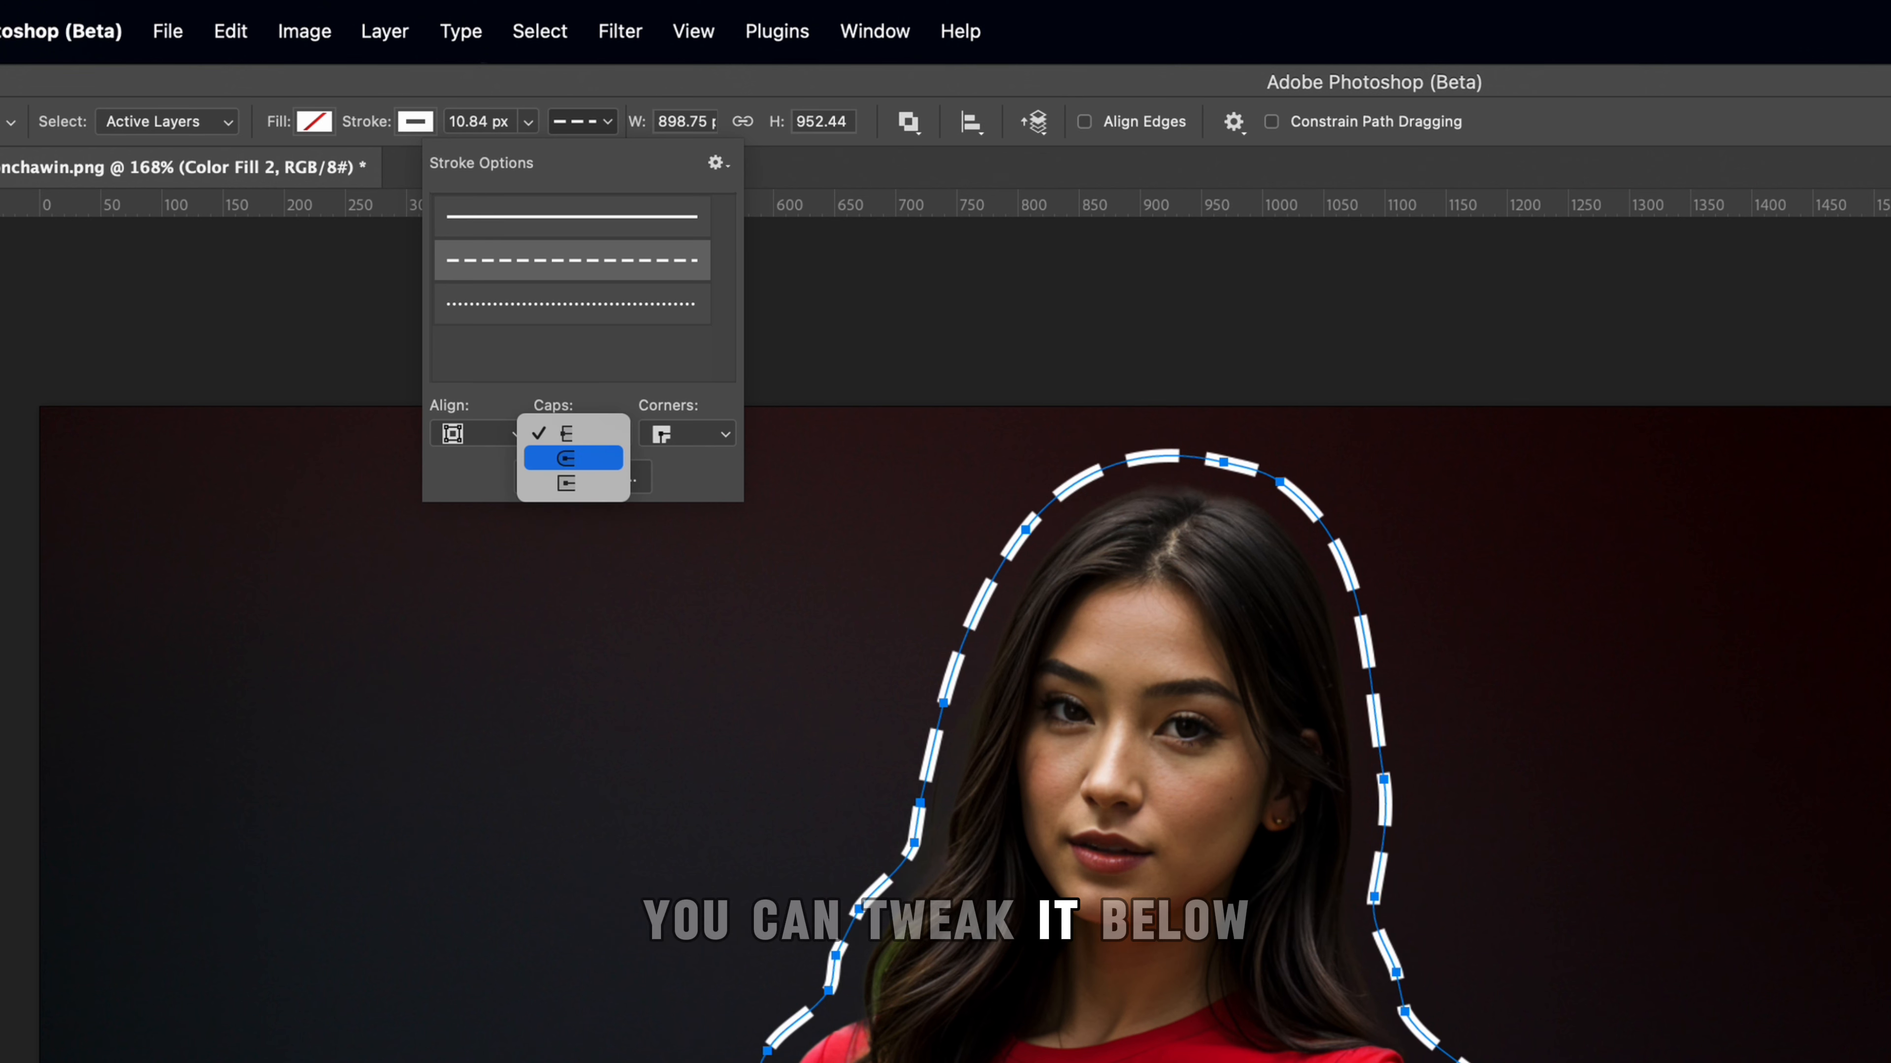
{"action": "left_click", "coordinate": [571, 458]}
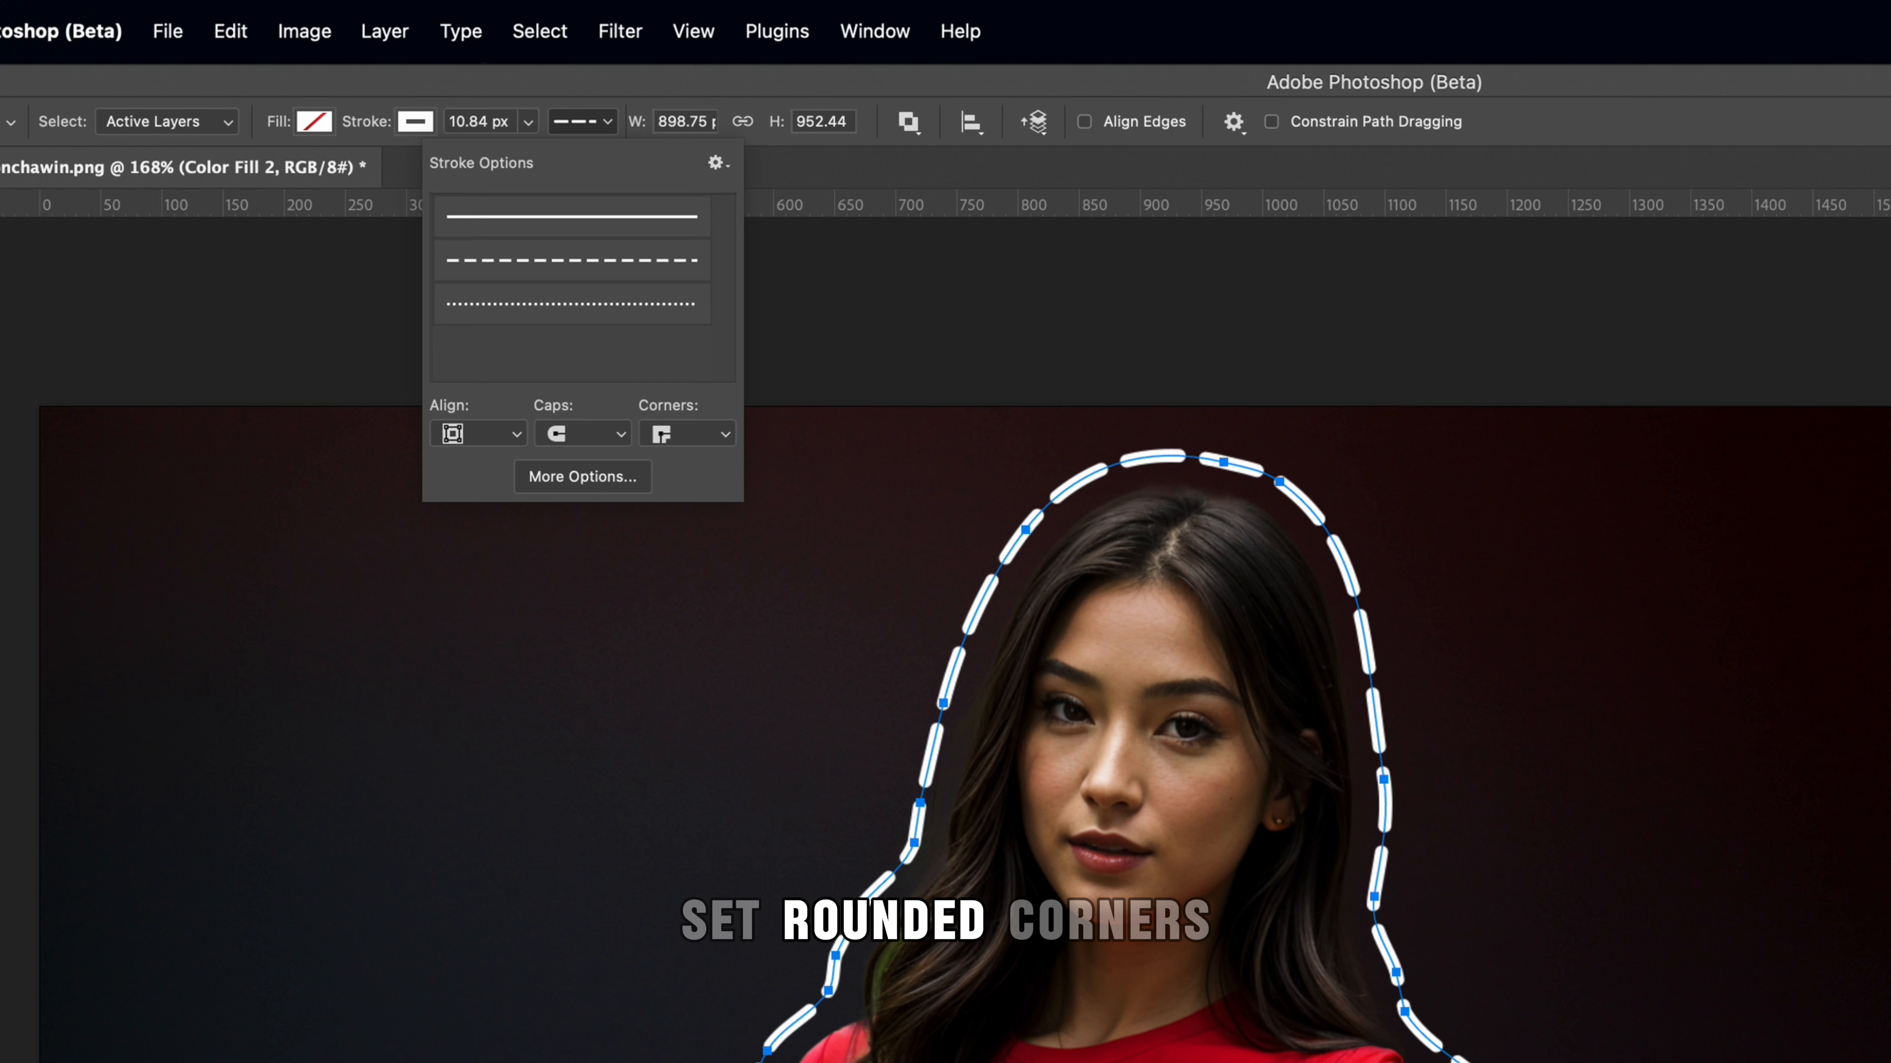
{"action": "left_click", "coordinate": [686, 433]}
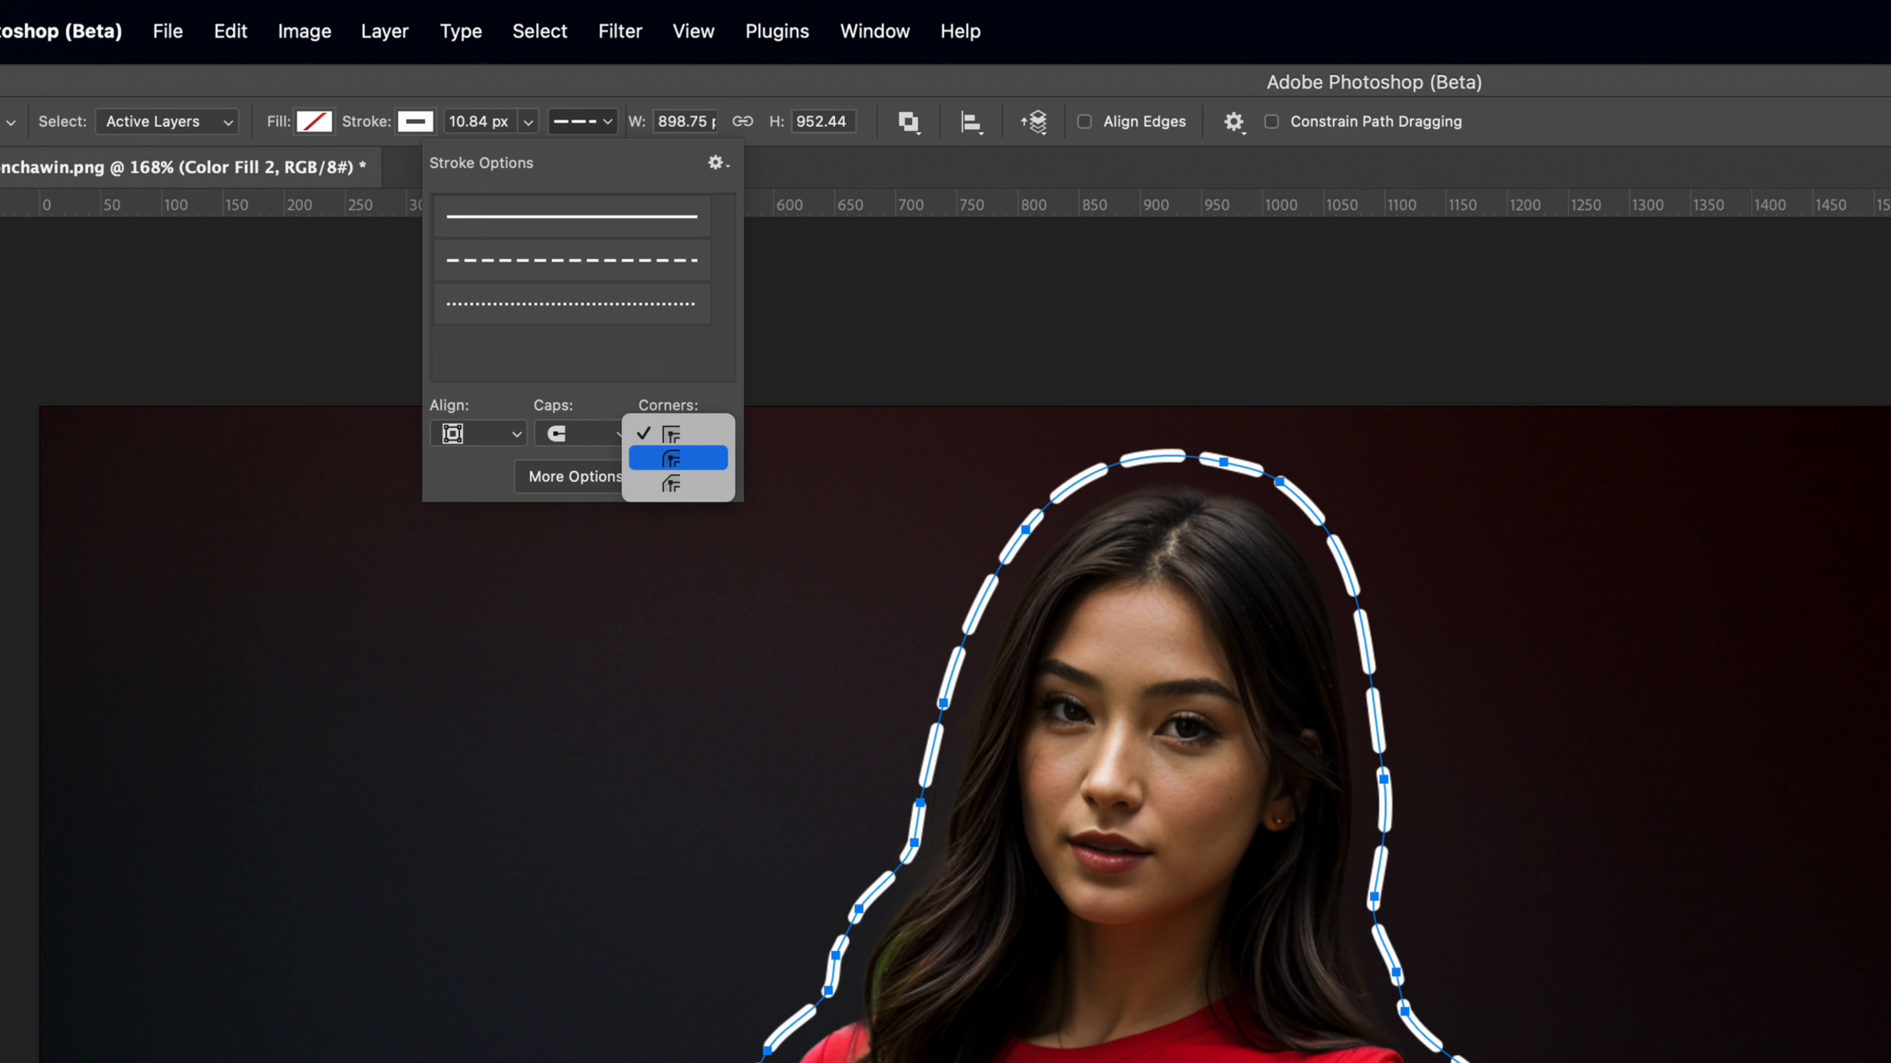
{"action": "left_click", "coordinate": [677, 457]}
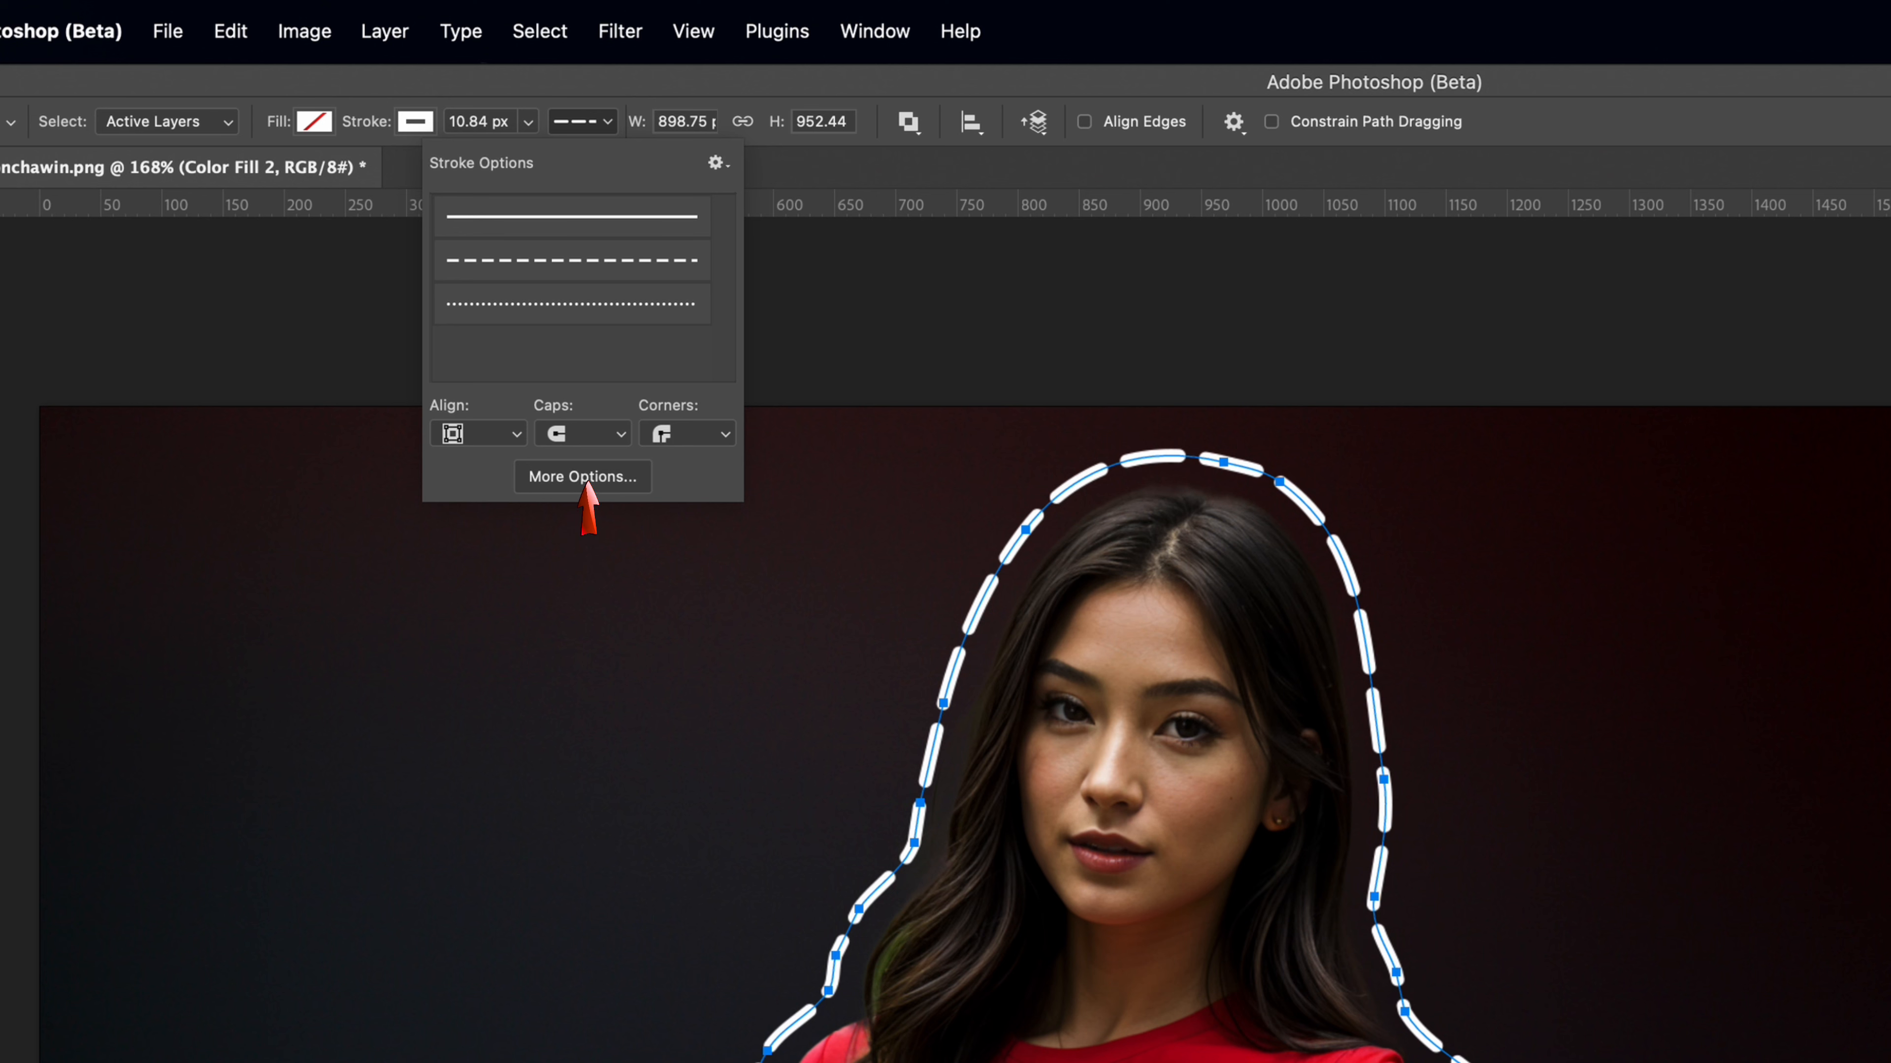
Shorten the dash length of the outline's custom stroke to 3.19 in the detailed stroke options.
{"action": "left_click", "coordinate": [583, 476]}
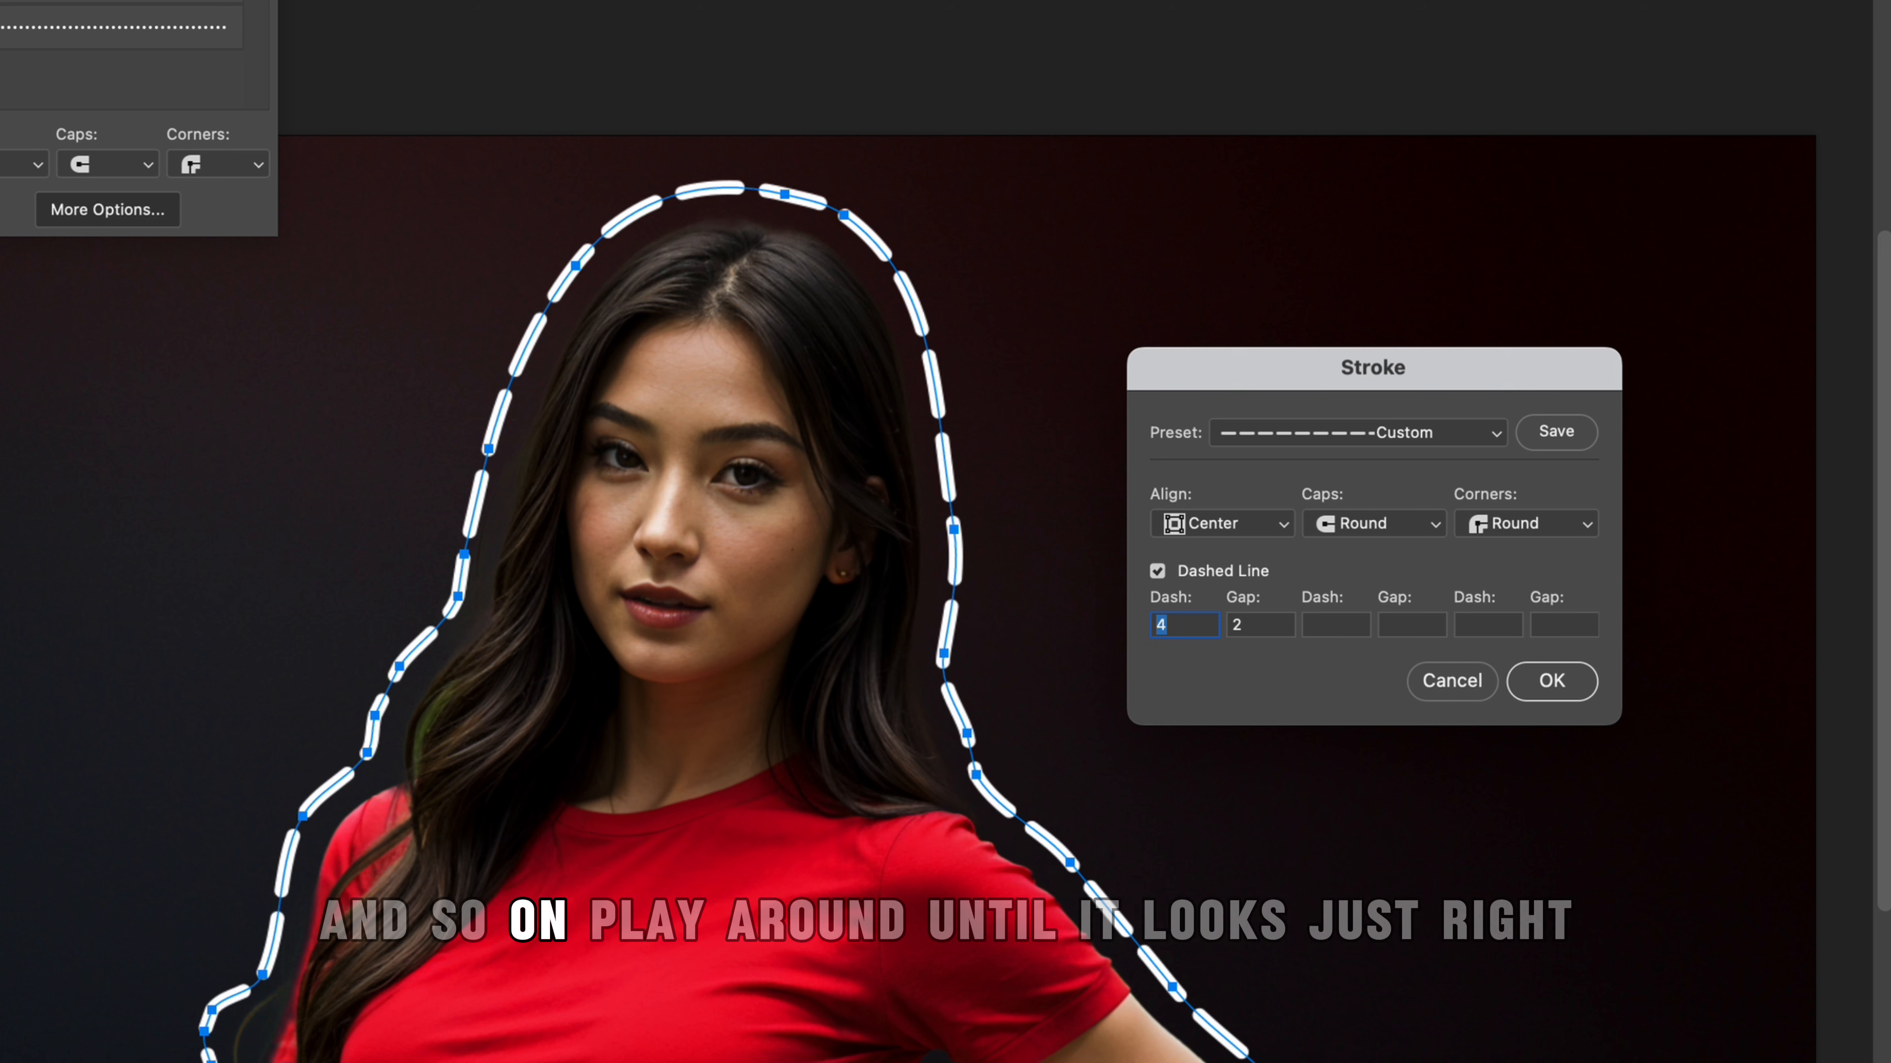
{"action": "key", "text": "Down"}
{"action": "key", "text": "Down"}
{"action": "key", "text": "Down"}
{"action": "key", "text": "Down"}
{"action": "key", "text": "Down"}
{"action": "key", "text": "Down"}
{"action": "key", "text": "Down"}
{"action": "key", "text": "Down"}
{"action": "key", "text": "Down"}
{"action": "key", "text": "Down"}
{"action": "key", "text": "Down"}
{"action": "key", "text": "Down"}
{"action": "key", "text": "Down"}
{"action": "key", "text": "Down"}
{"action": "key", "text": "Down"}
{"action": "key", "text": "Down"}
{"action": "key", "text": "Down"}
{"action": "key", "text": "Down"}
{"action": "key", "text": "Down"}
{"action": "key", "text": "Down"}
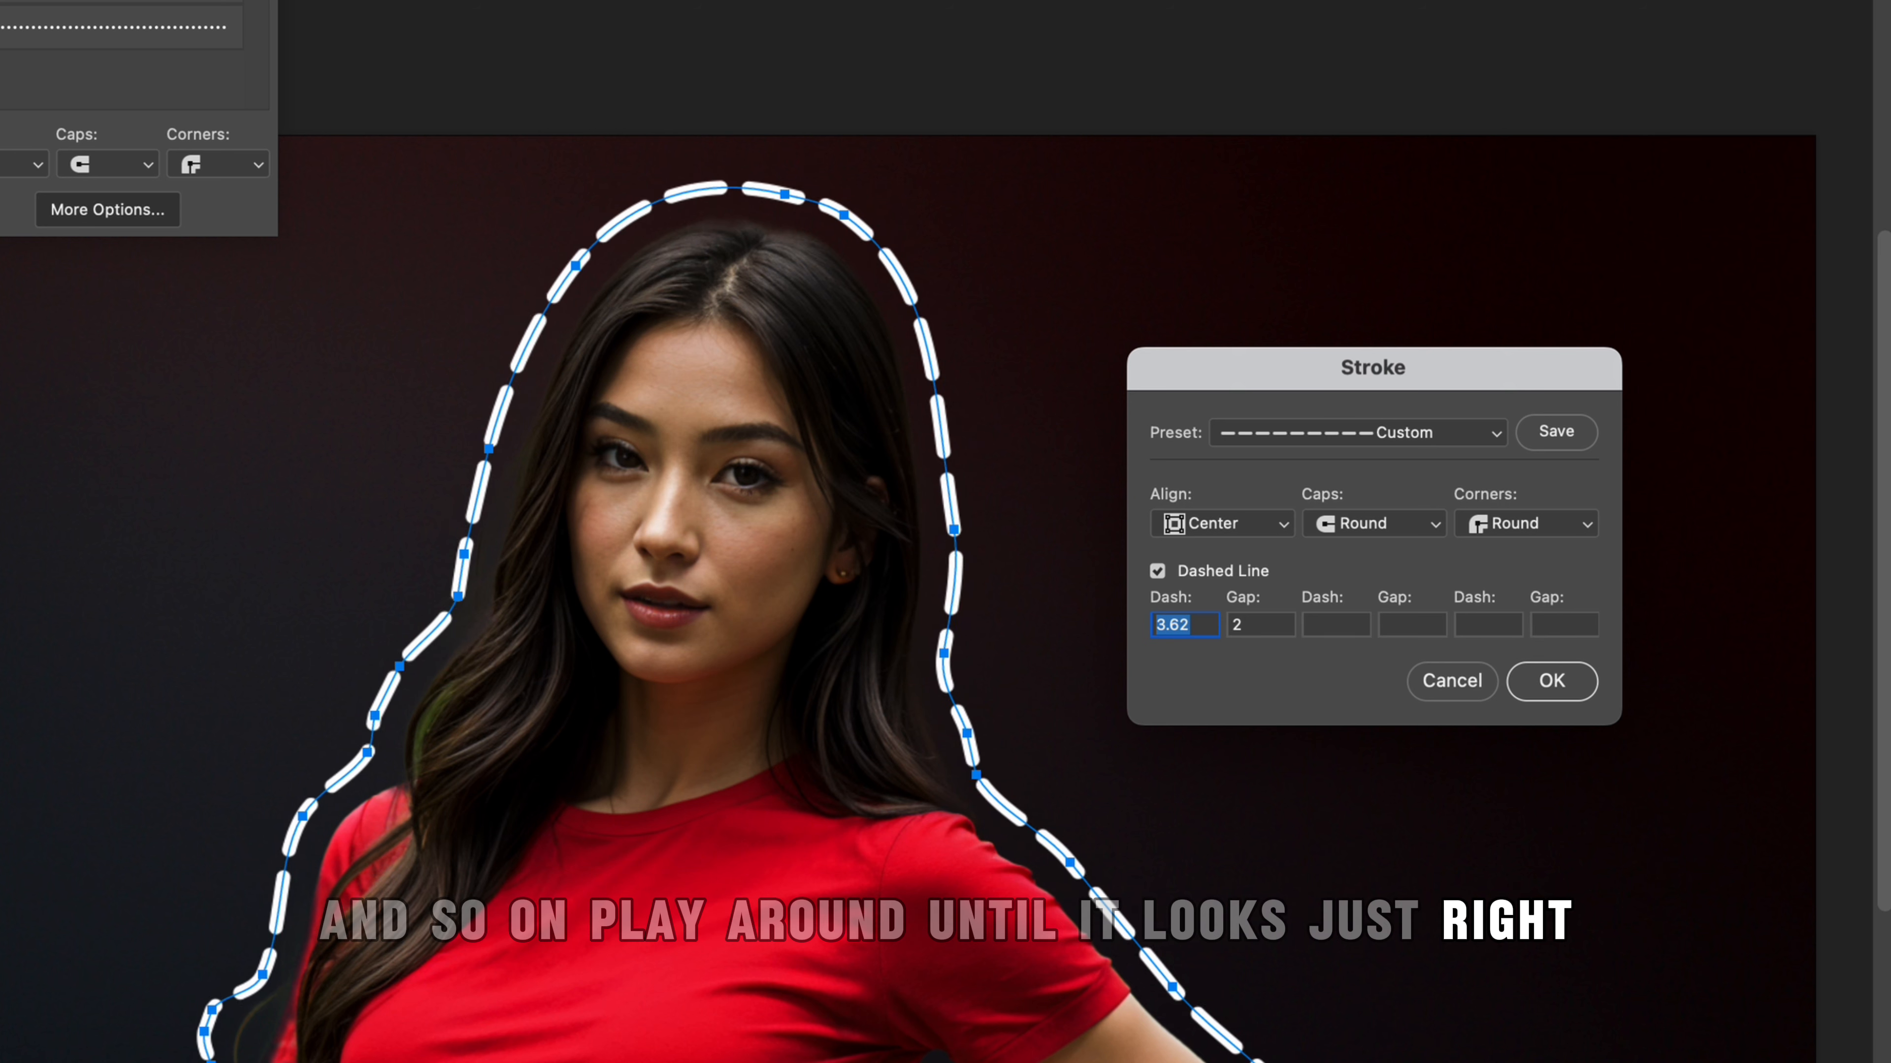
{"action": "key", "text": "Down"}
{"action": "key", "text": "Down"}
{"action": "key", "text": "Down"}
{"action": "key", "text": "Down"}
{"action": "key", "text": "Down"}
{"action": "key", "text": "Down"}
{"action": "key", "text": "Down"}
{"action": "key", "text": "Down"}
{"action": "key", "text": "Down"}
{"action": "key", "text": "Down"}
{"action": "key", "text": "Down"}
{"action": "key", "text": "Down"}
{"action": "key", "text": "Down"}
{"action": "key", "text": "Down"}
{"action": "key", "text": "Down"}
{"action": "key", "text": "Down"}
{"action": "key", "text": "Down"}
{"action": "key", "text": "Down"}
{"action": "key", "text": "Down"}
{"action": "key", "text": "Down"}
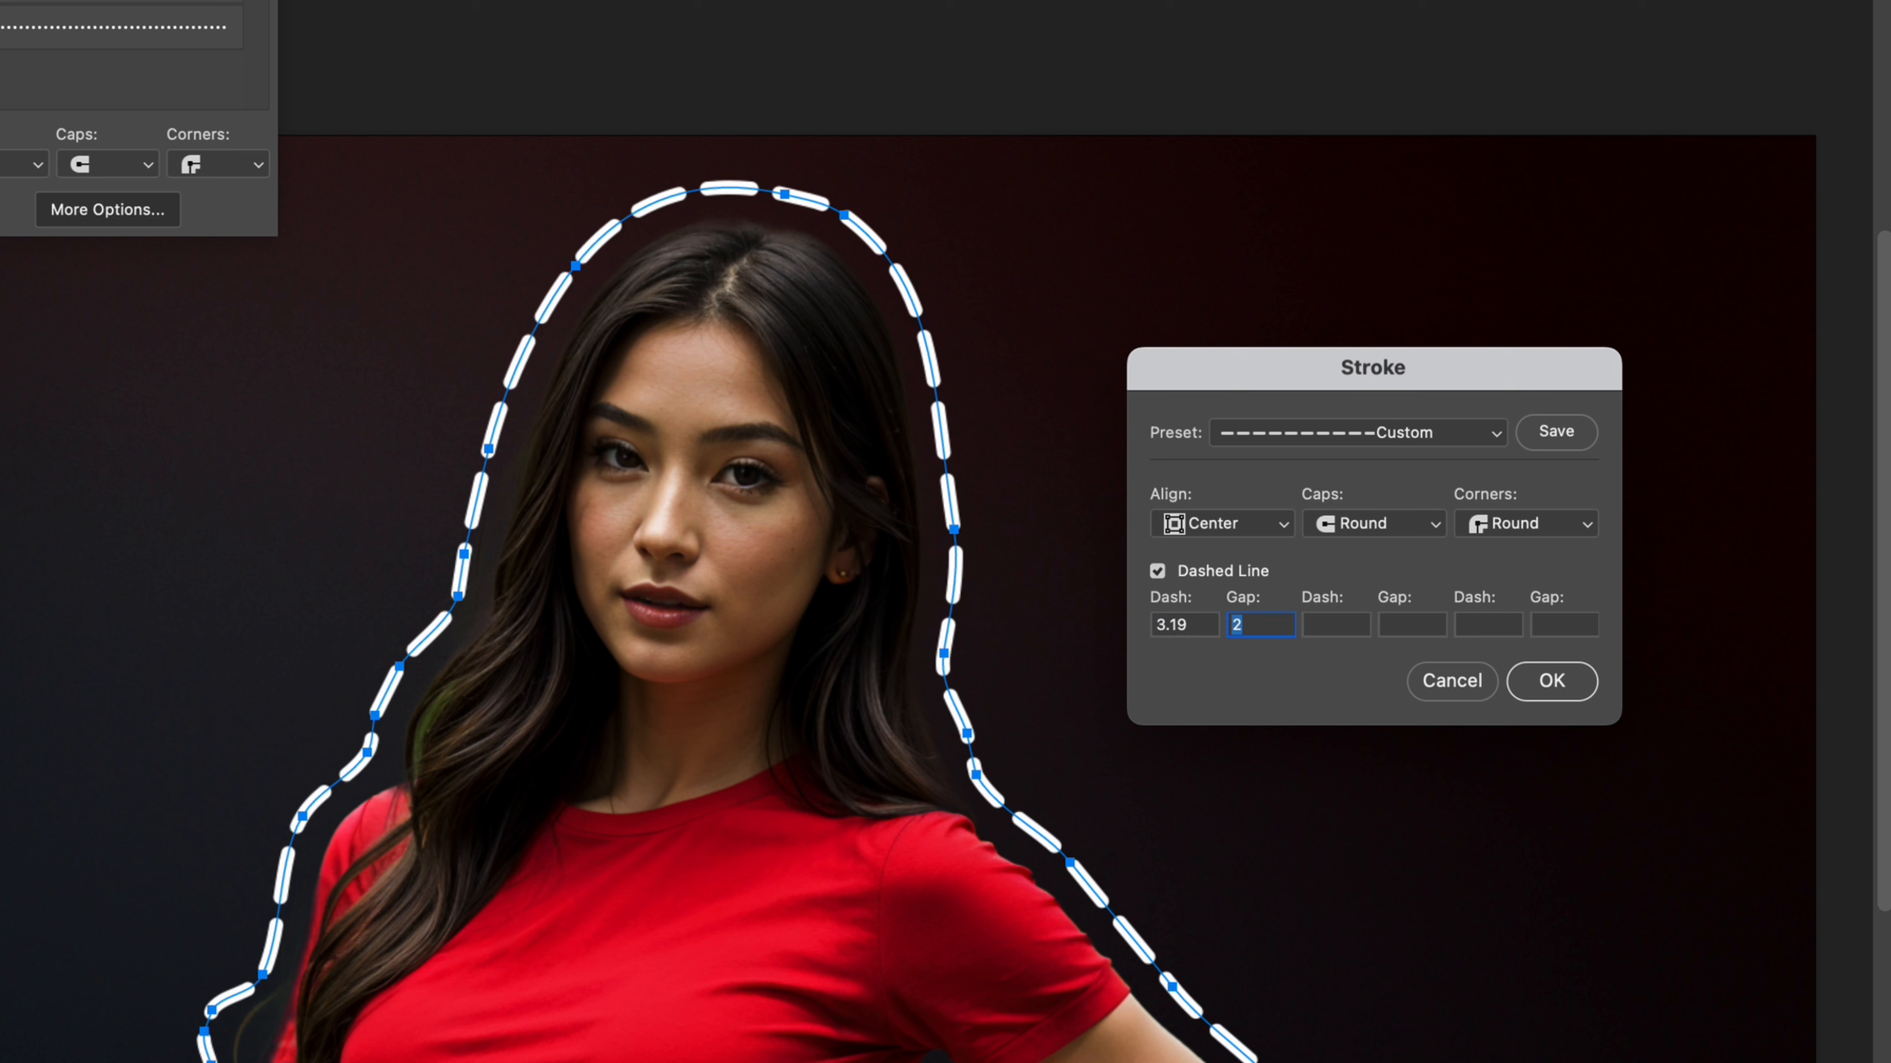
Widen the gap between the outline's dashes to 4.21.
{"action": "key", "text": "Up"}
{"action": "key", "text": "Up"}
{"action": "key", "text": "Up"}
{"action": "key", "text": "Up"}
{"action": "key", "text": "Up"}
{"action": "key", "text": "Up"}
{"action": "key", "text": "Up"}
{"action": "key", "text": "Up"}
{"action": "key", "text": "Up"}
{"action": "key", "text": "Up"}
{"action": "key", "text": "Up"}
{"action": "key", "text": "Up"}
{"action": "key", "text": "Up"}
{"action": "key", "text": "Up"}
{"action": "key", "text": "Up"}
{"action": "key", "text": "Up"}
{"action": "key", "text": "Up"}
{"action": "key", "text": "Up"}
{"action": "key", "text": "Up"}
{"action": "key", "text": "Up"}
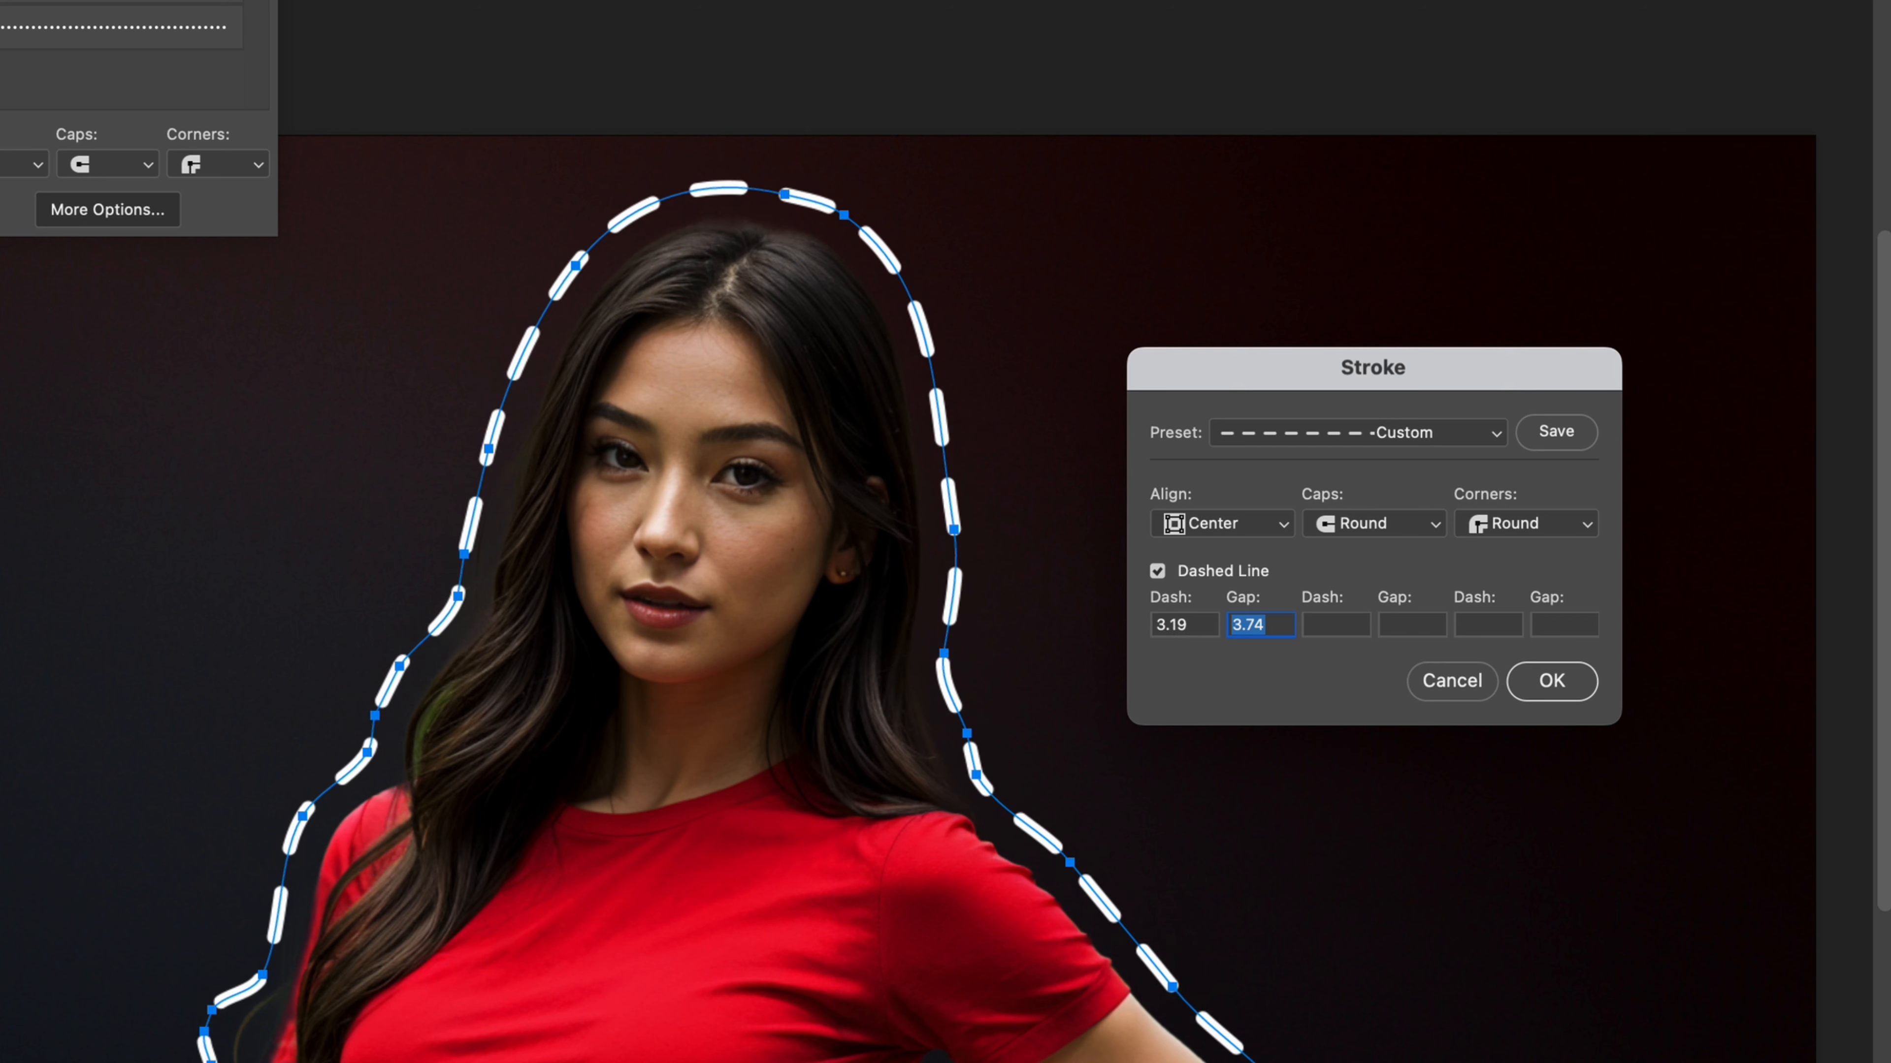
{"action": "key", "text": "Up"}
{"action": "key", "text": "Up"}
{"action": "key", "text": "Up"}
{"action": "key", "text": "Up"}
{"action": "key", "text": "Up"}
{"action": "key", "text": "Up"}
{"action": "key", "text": "Up"}
{"action": "key", "text": "Up"}
{"action": "key", "text": "Up"}
{"action": "key", "text": "Up"}
{"action": "key", "text": "Up"}
{"action": "key", "text": "Up"}
{"action": "key", "text": "Up"}
{"action": "key", "text": "Up"}
{"action": "key", "text": "Up"}
{"action": "key", "text": "Up"}
{"action": "key", "text": "Up"}
{"action": "key", "text": "Up"}
{"action": "key", "text": "Up"}
{"action": "key", "text": "Up"}
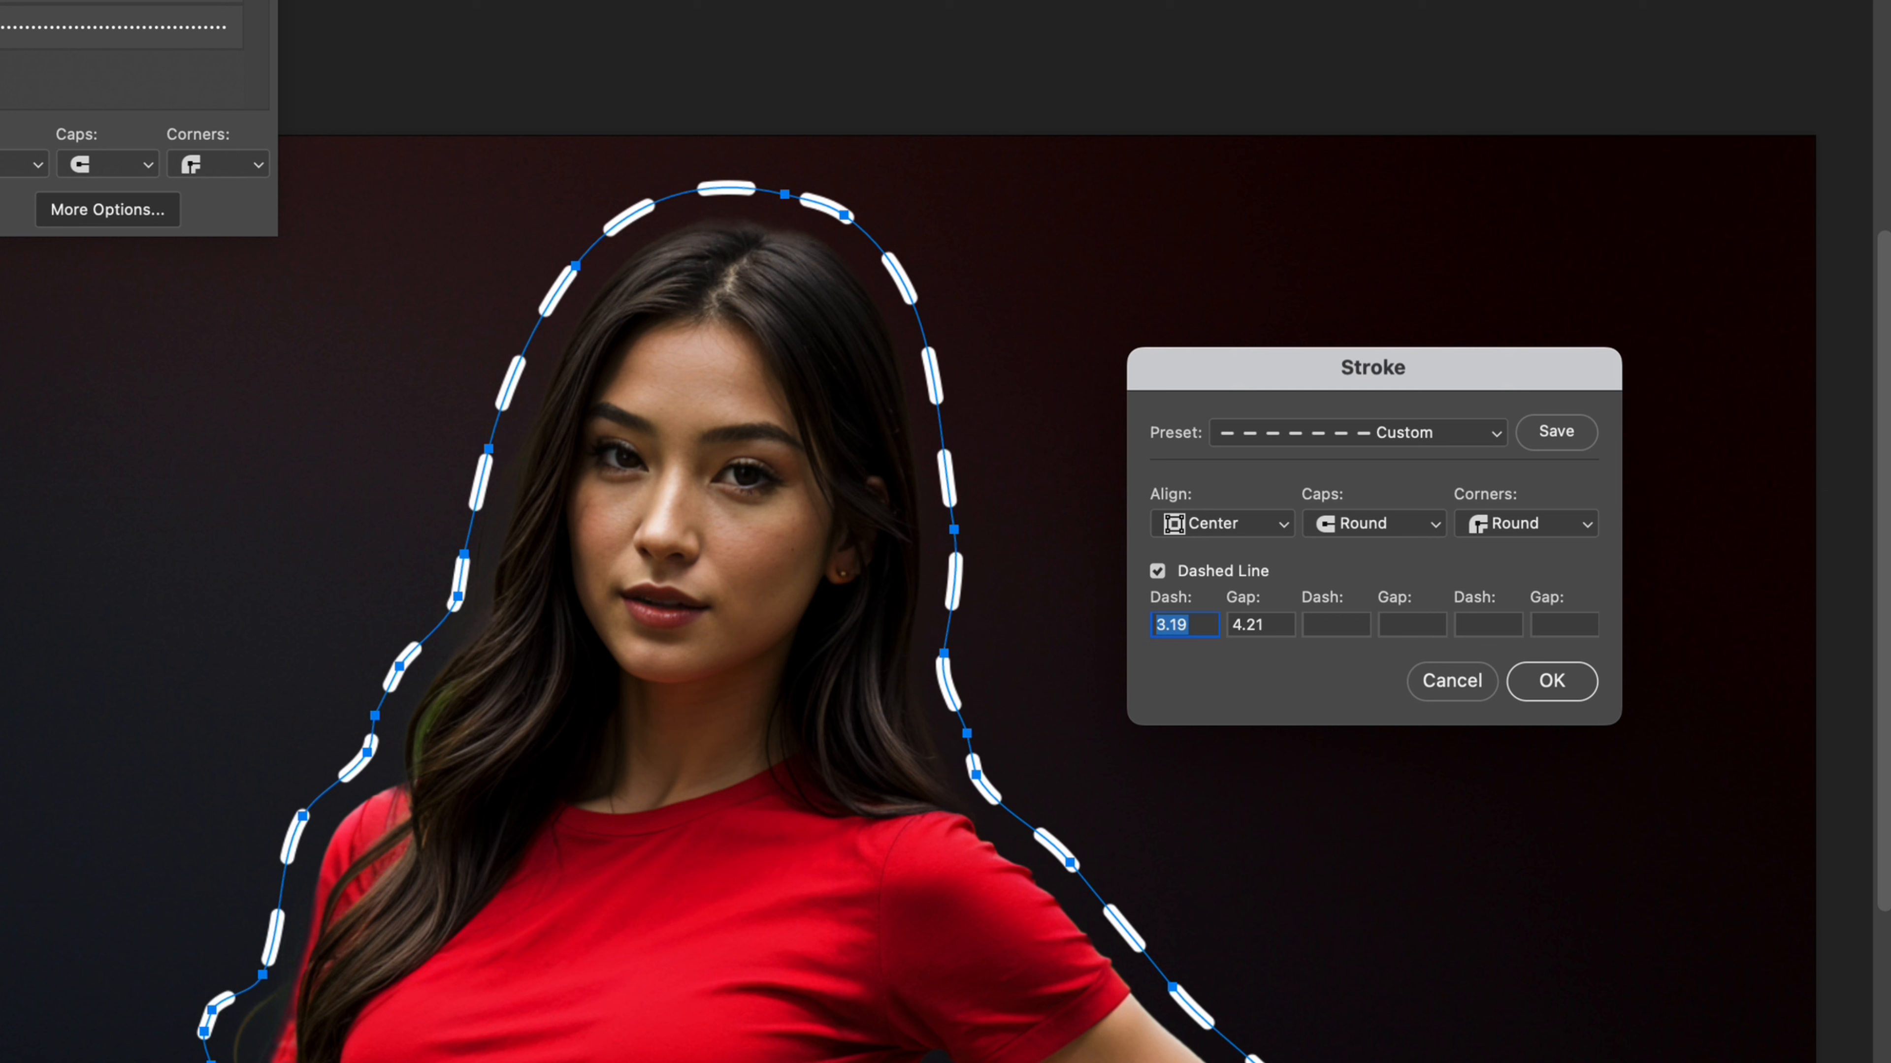
Try the dotted stroke preset on the outline and settle on the dashed preset.
{"action": "left_click", "coordinate": [1359, 433]}
{"action": "key", "text": "Down"}
{"action": "key", "text": "Down"}
{"action": "key", "text": "Down"}
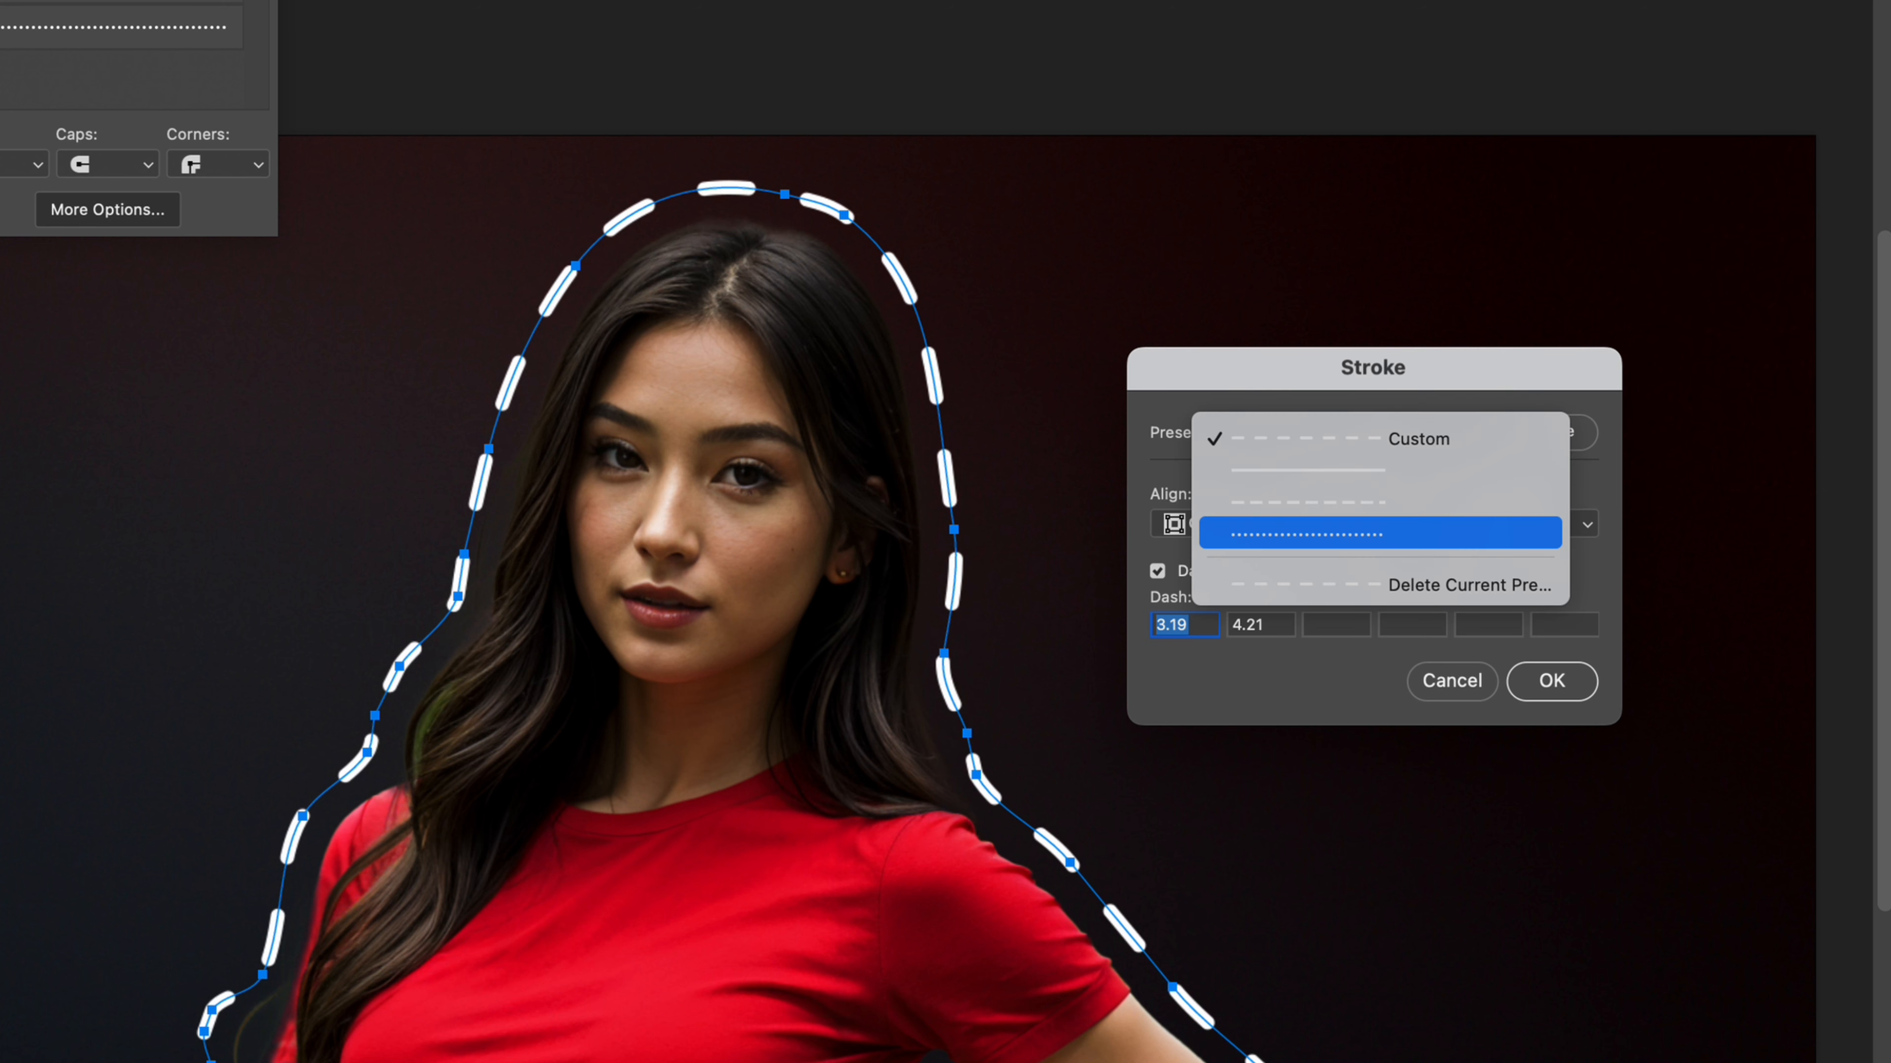
{"action": "key", "text": "Return"}
{"action": "left_click", "coordinate": [1360, 433]}
{"action": "key", "text": "Up"}
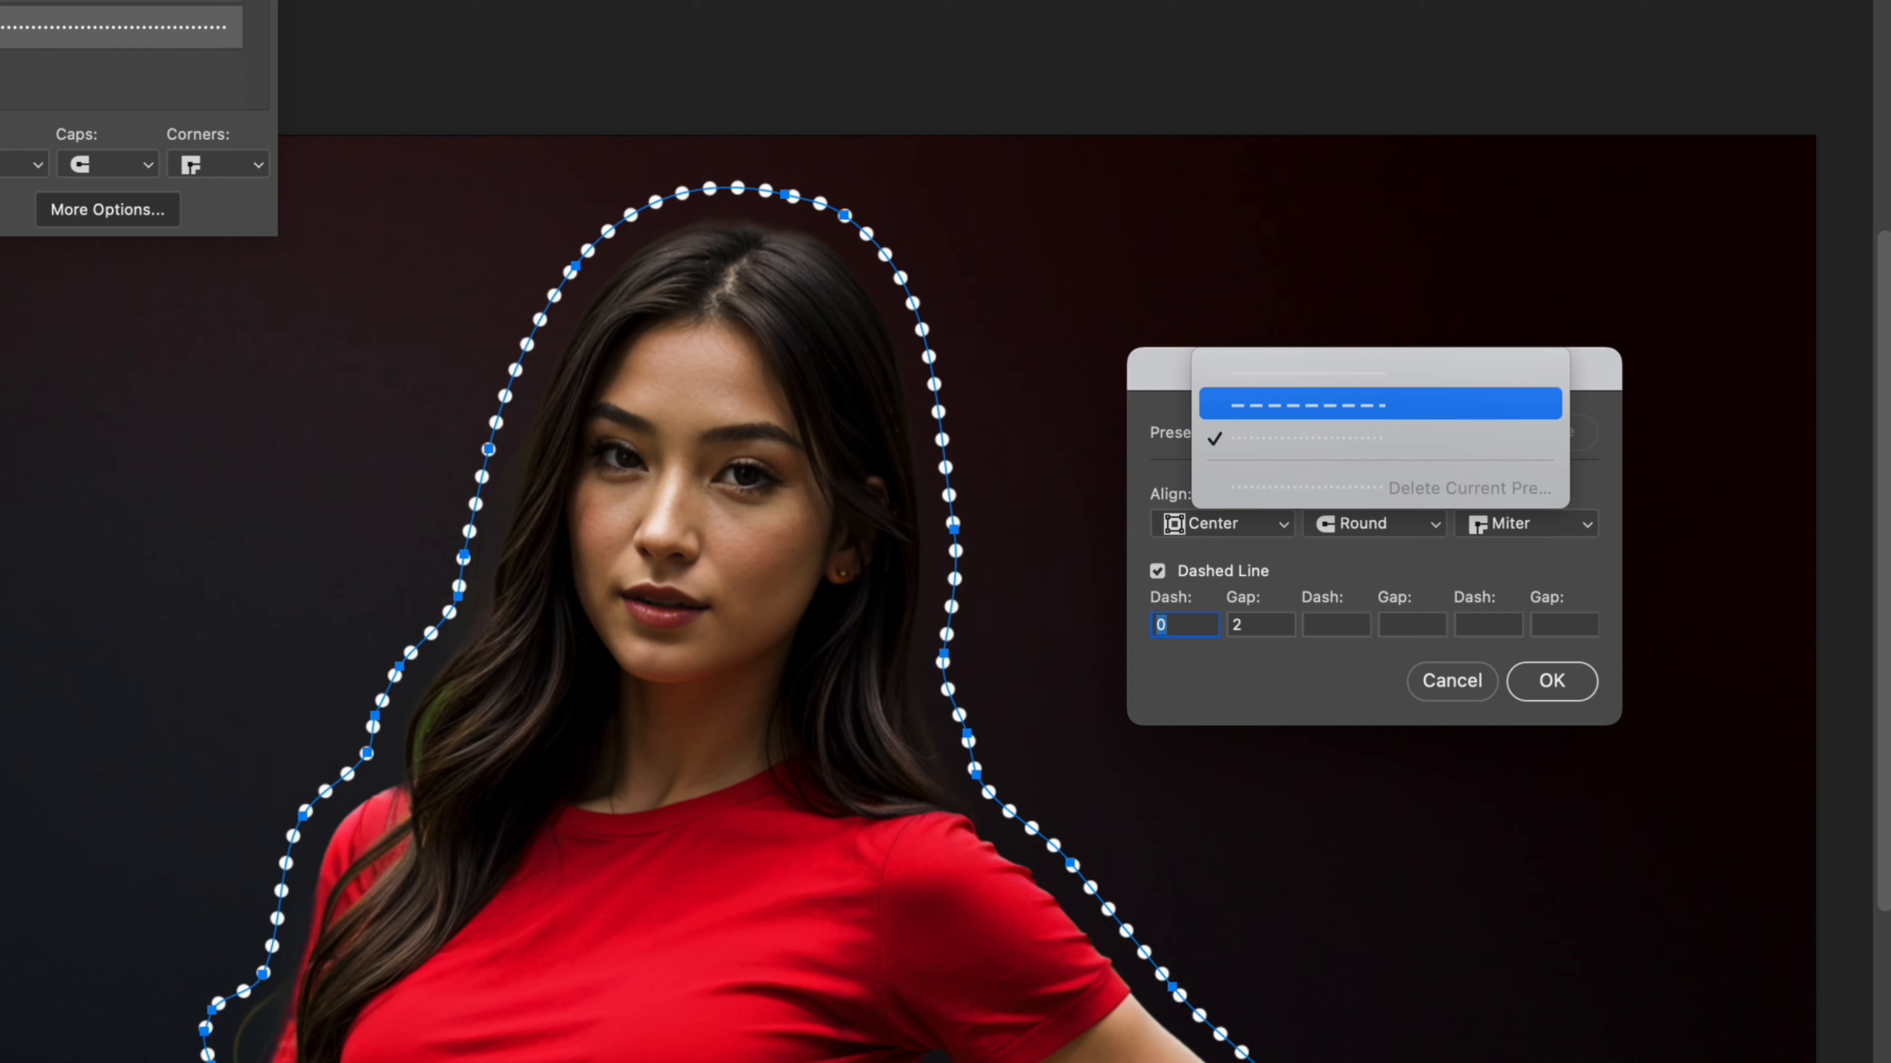
{"action": "key", "text": "Return"}
{"action": "key", "text": "Return"}
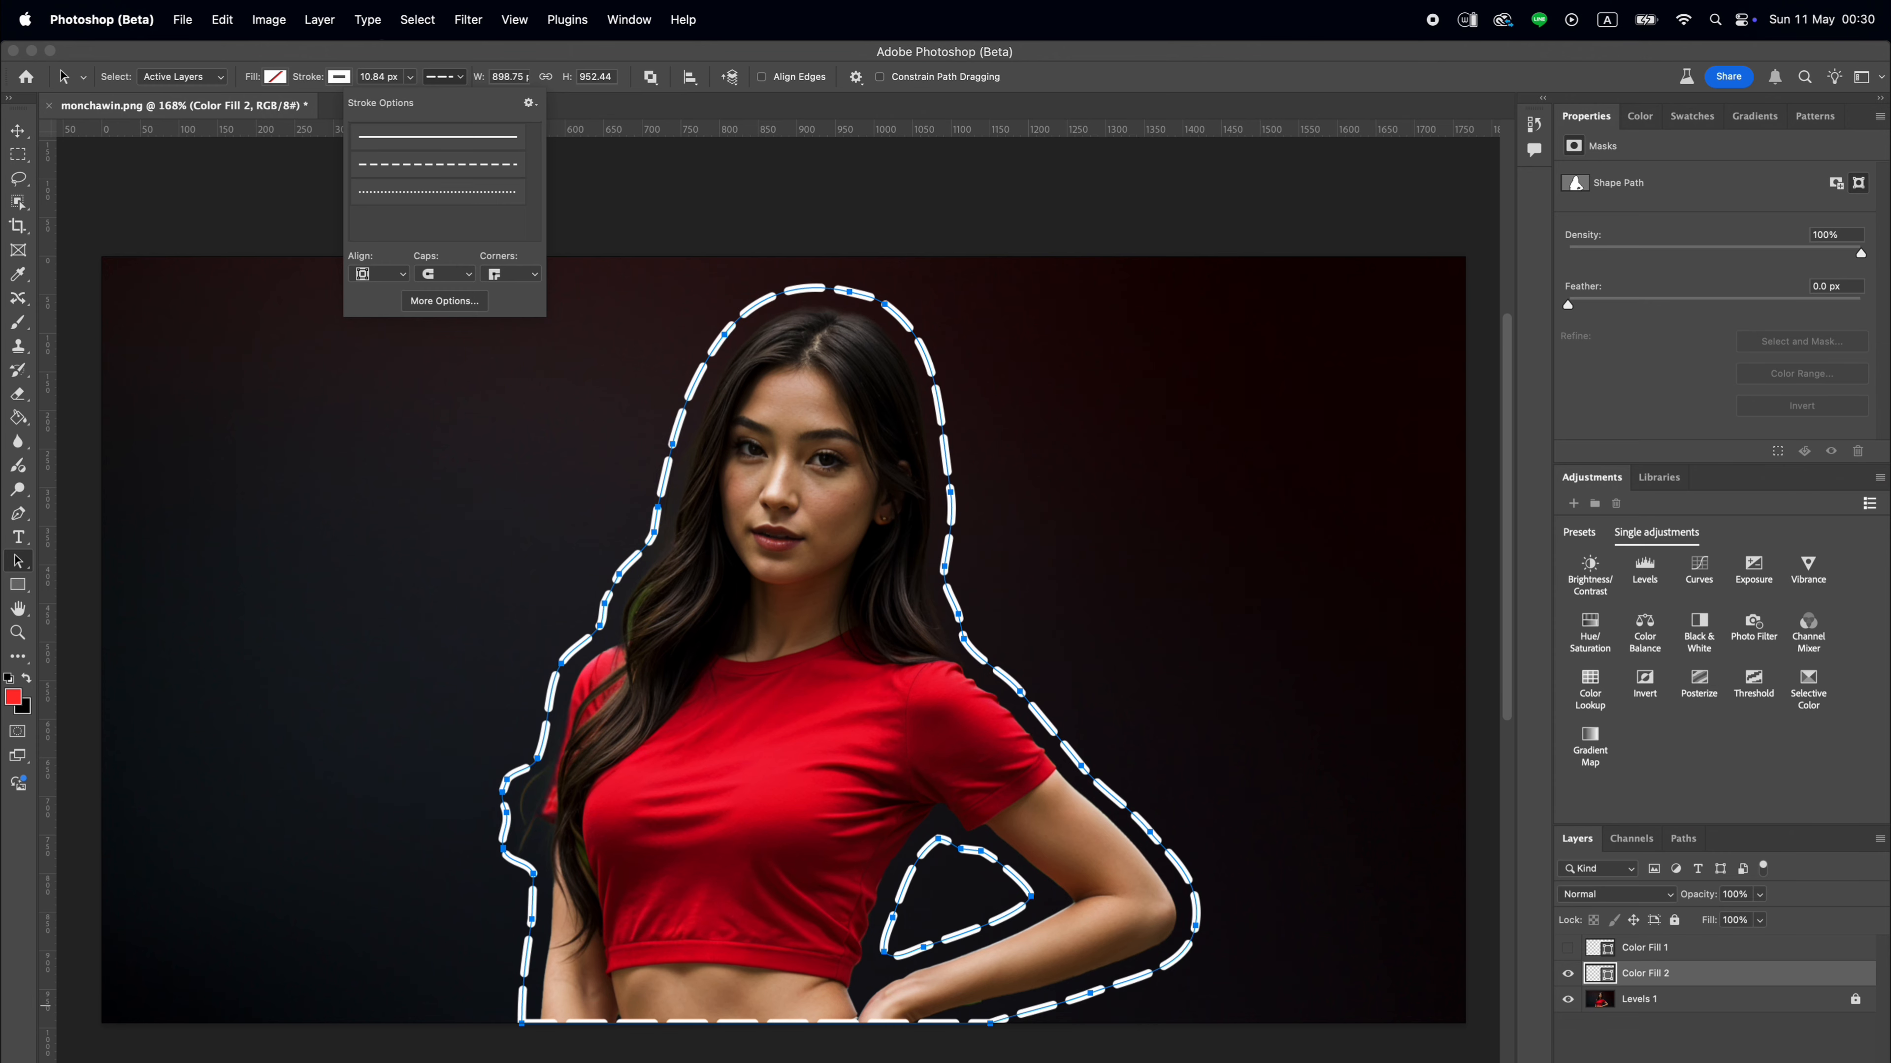
{"action": "key", "text": "Return"}
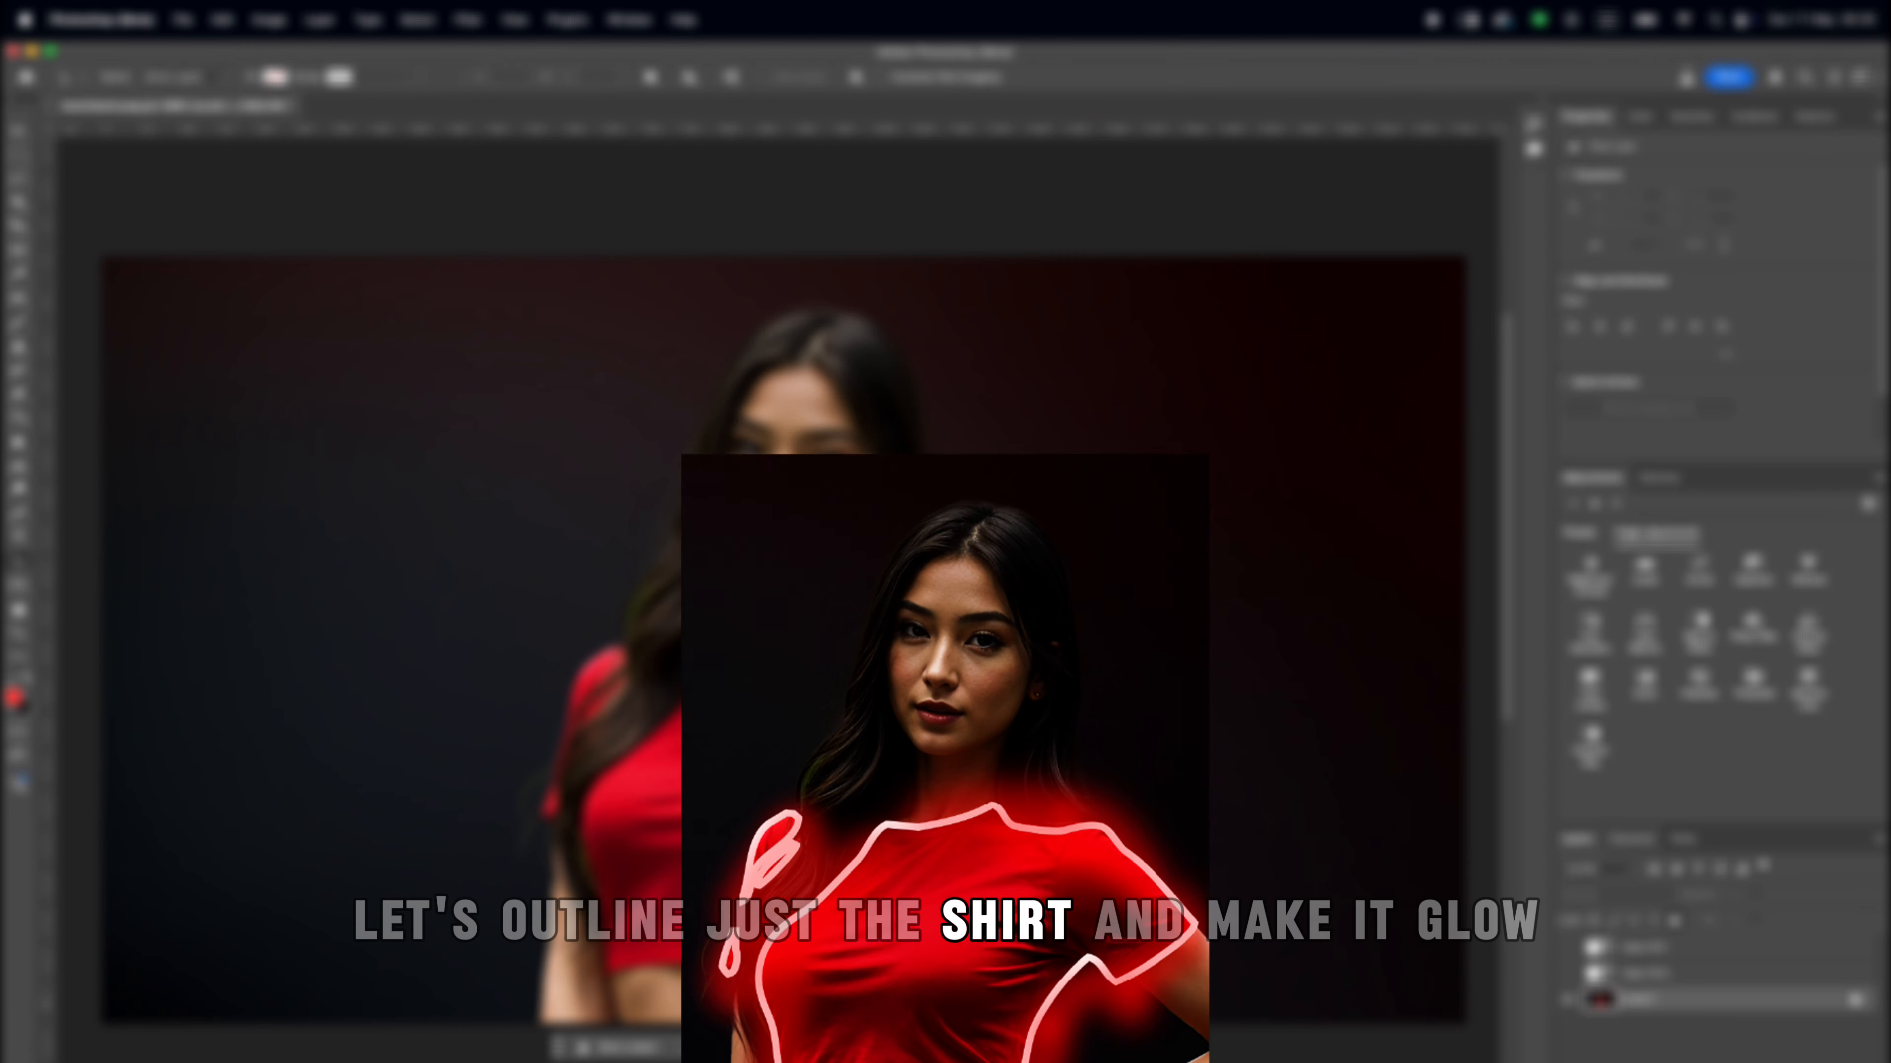
Select the woman's red shirt with the Object Selection tool.
{"action": "left_click", "coordinate": [17, 201]}
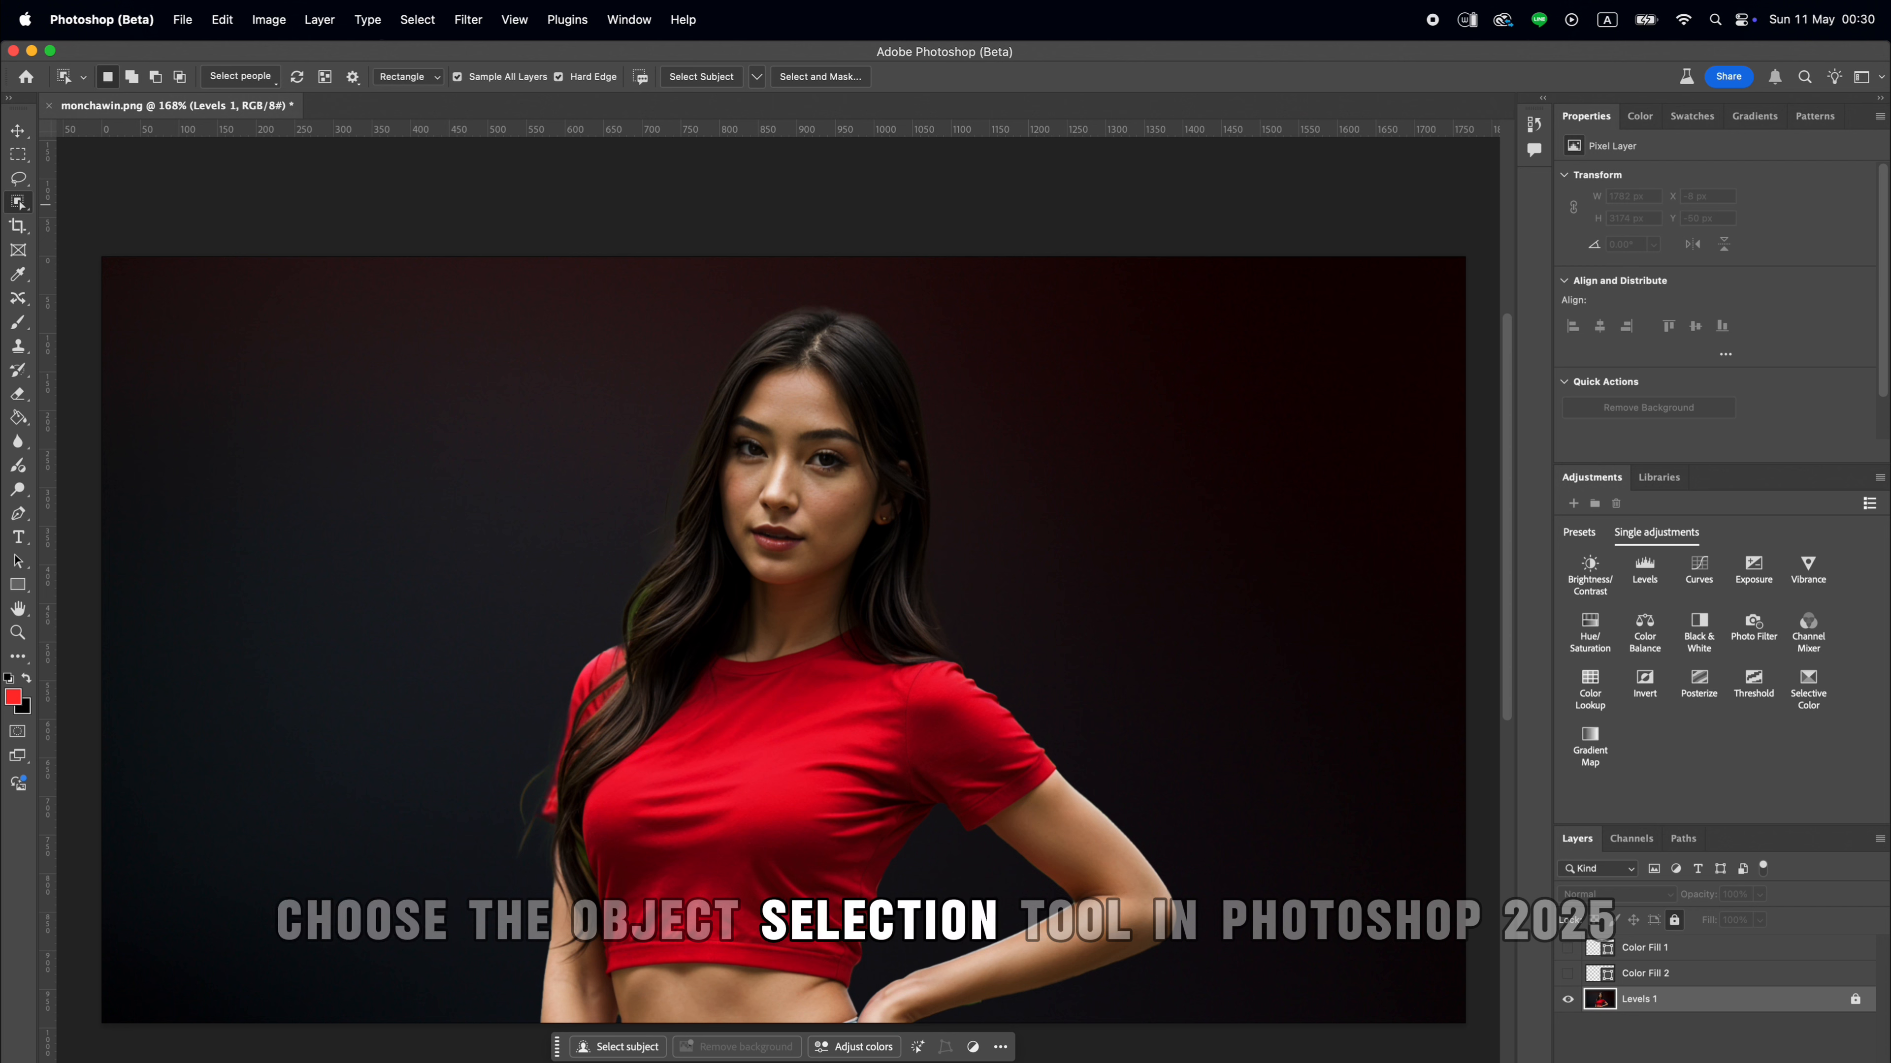
{"action": "right_click", "coordinate": [19, 203]}
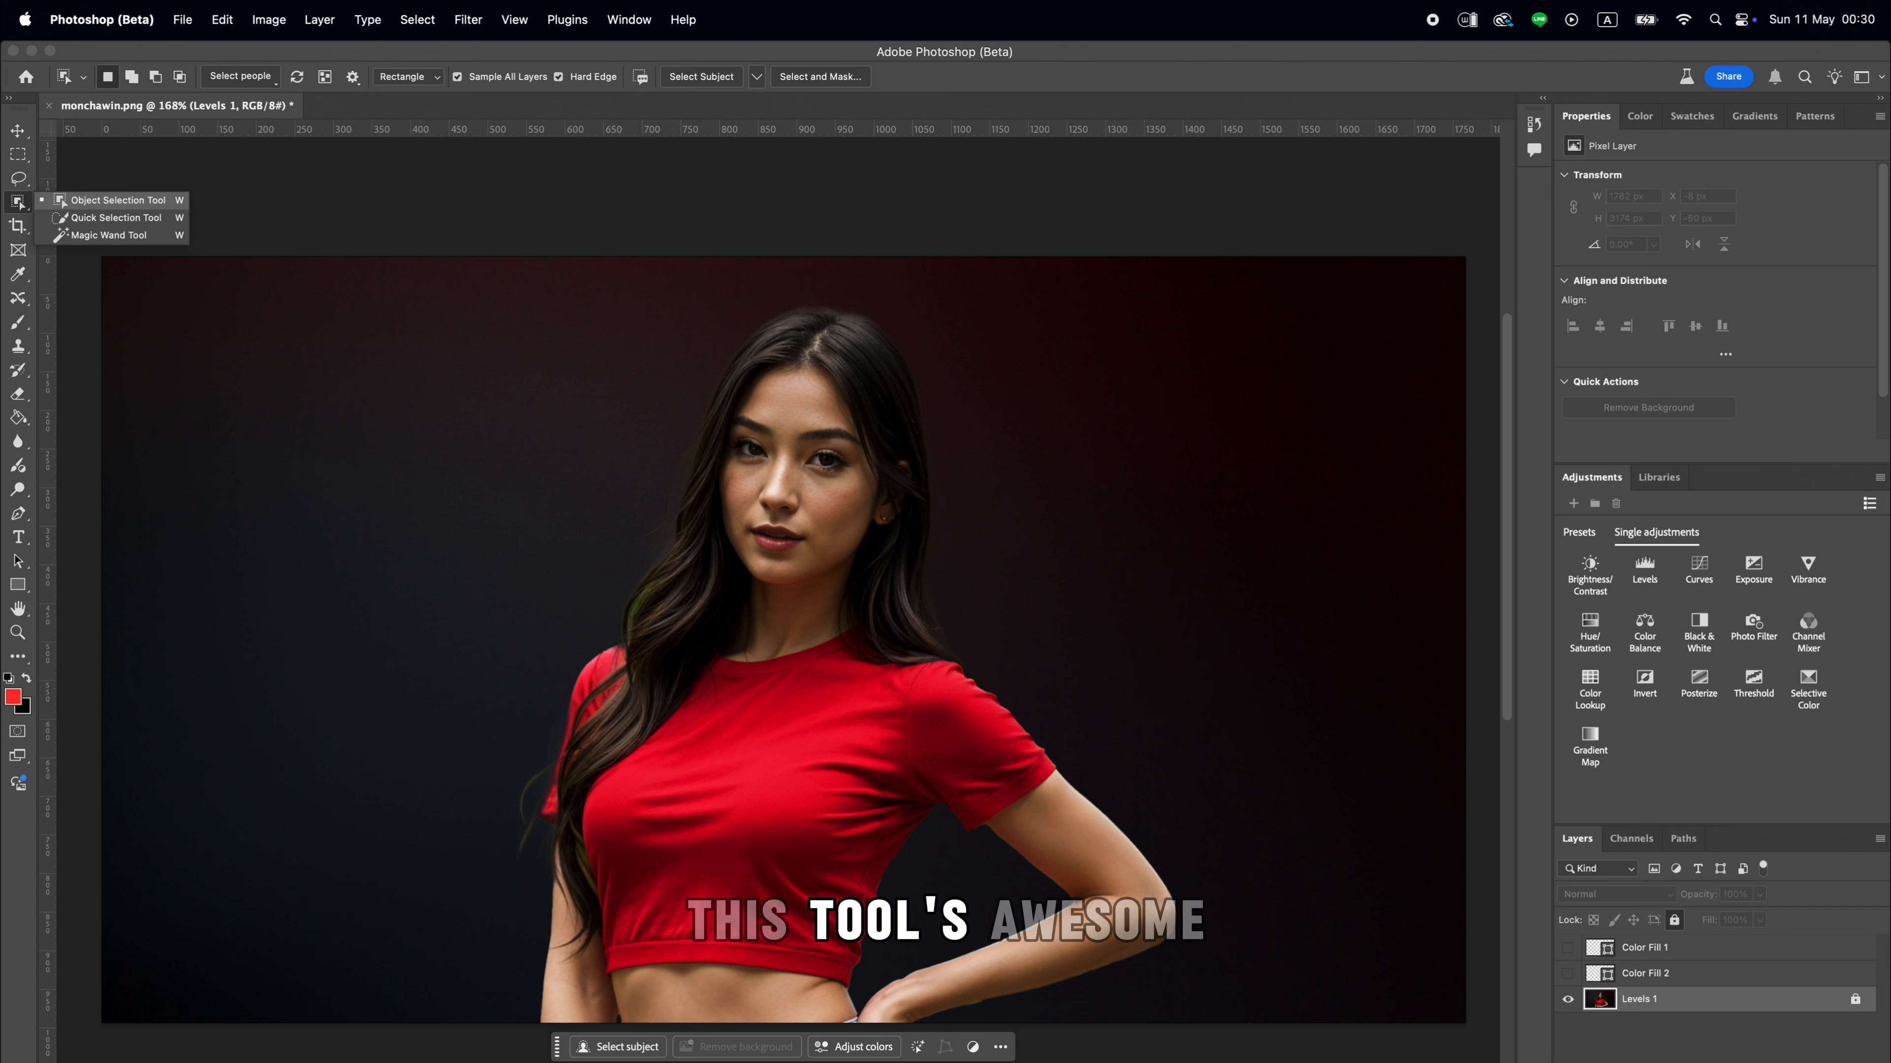
{"action": "left_click", "coordinate": [62, 201]}
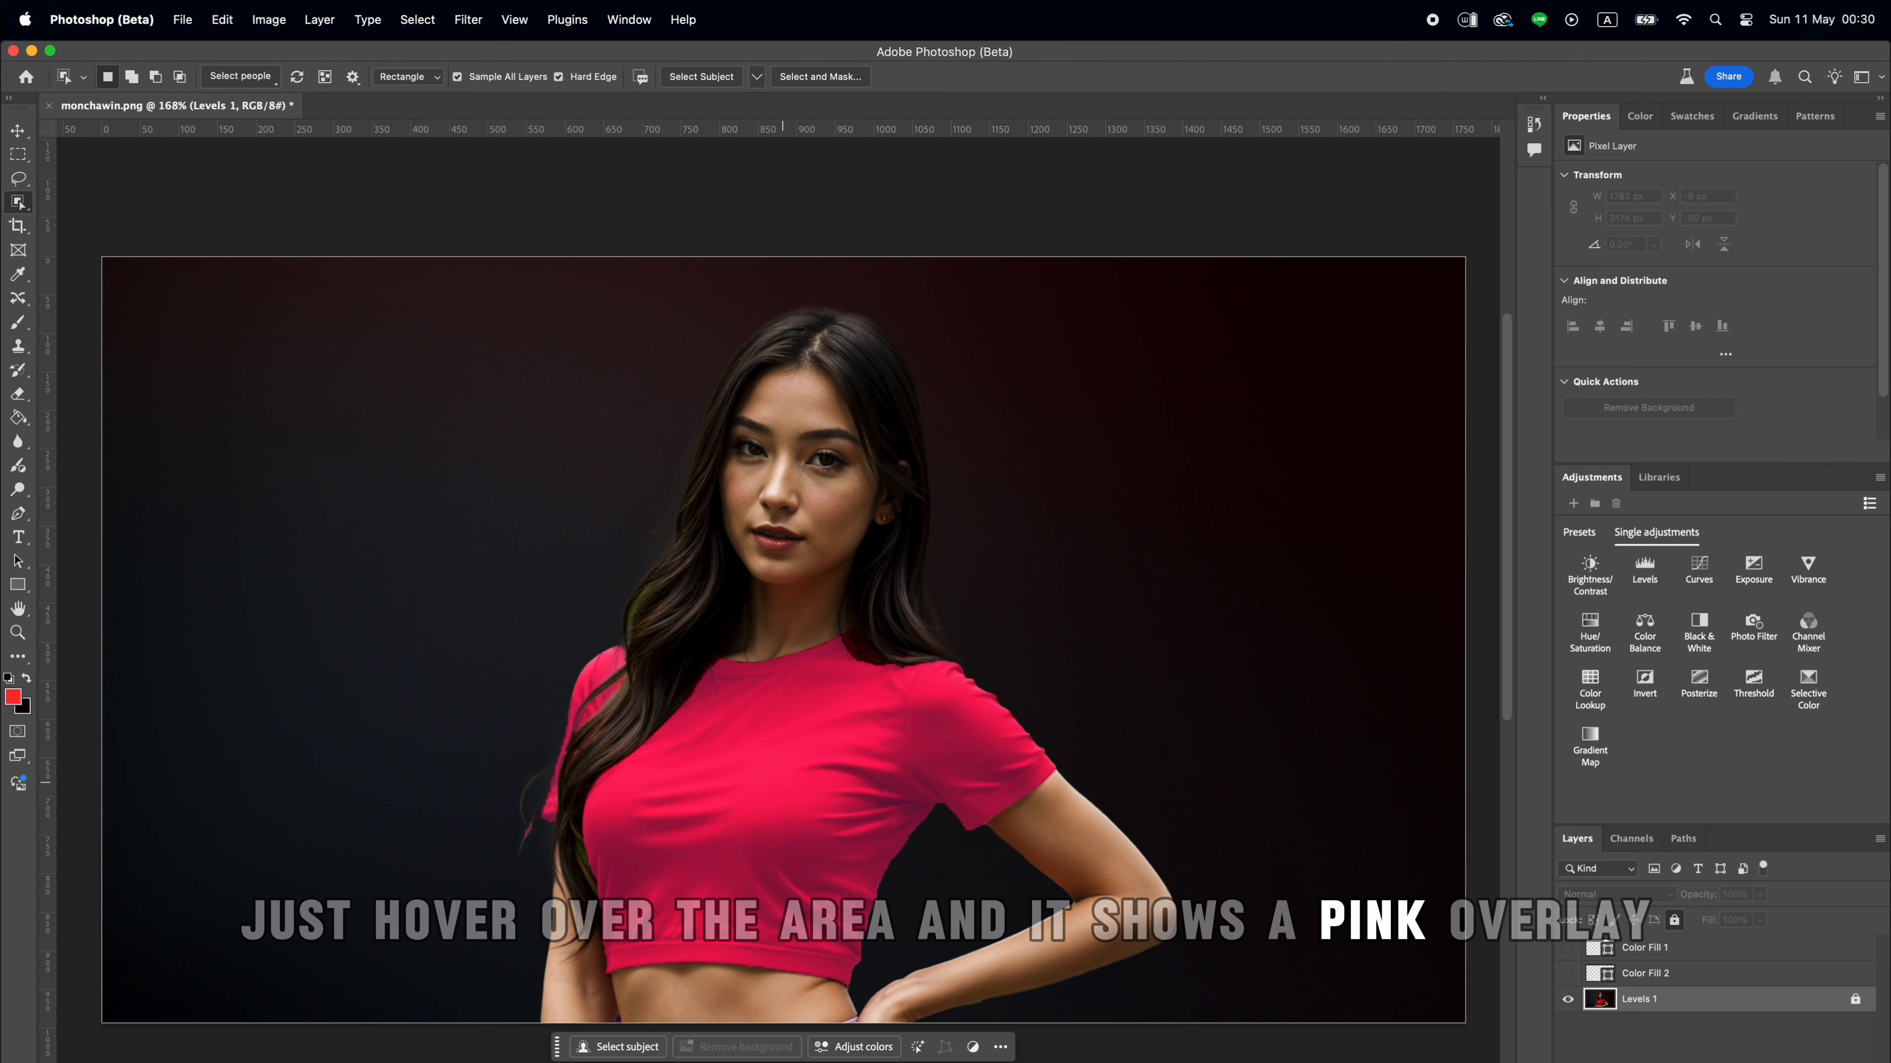
{"action": "left_click", "coordinate": [789, 782]}
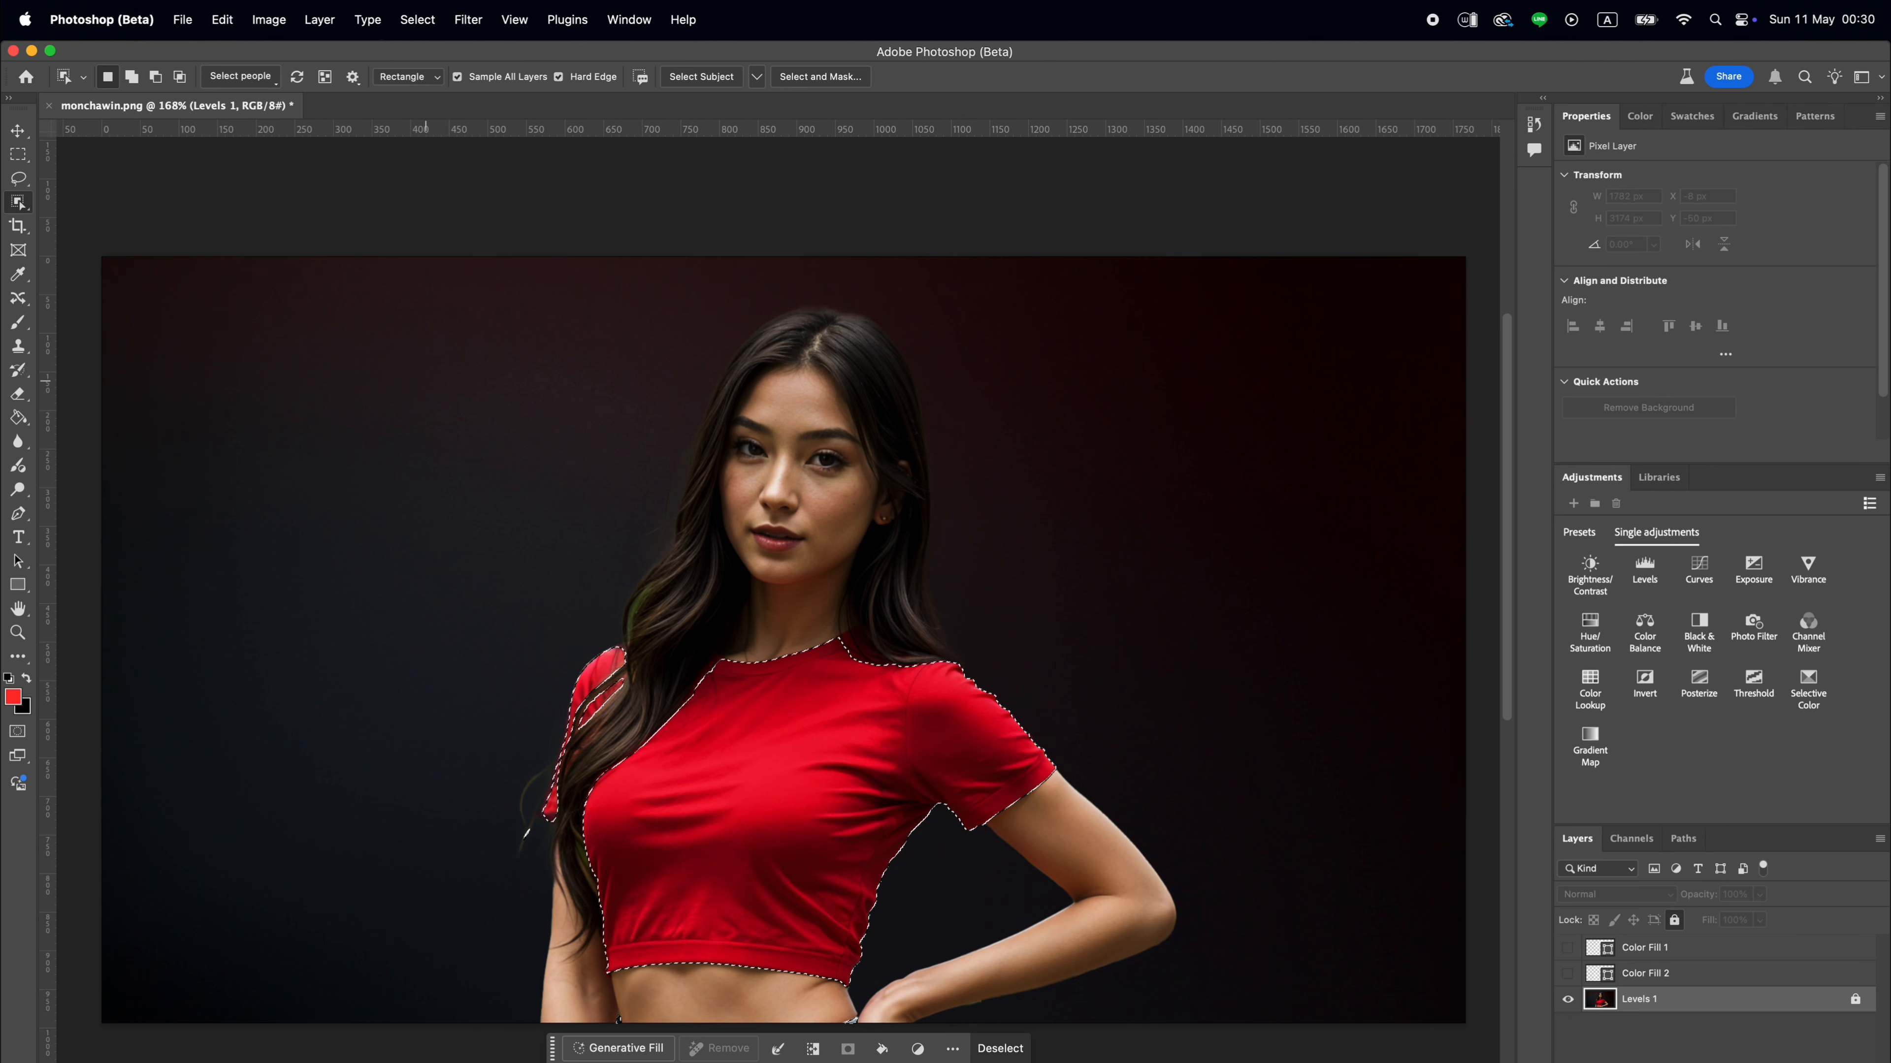
Smooth the shirt selection with a sample radius of 5 pixels.
{"action": "left_click", "coordinate": [417, 20]}
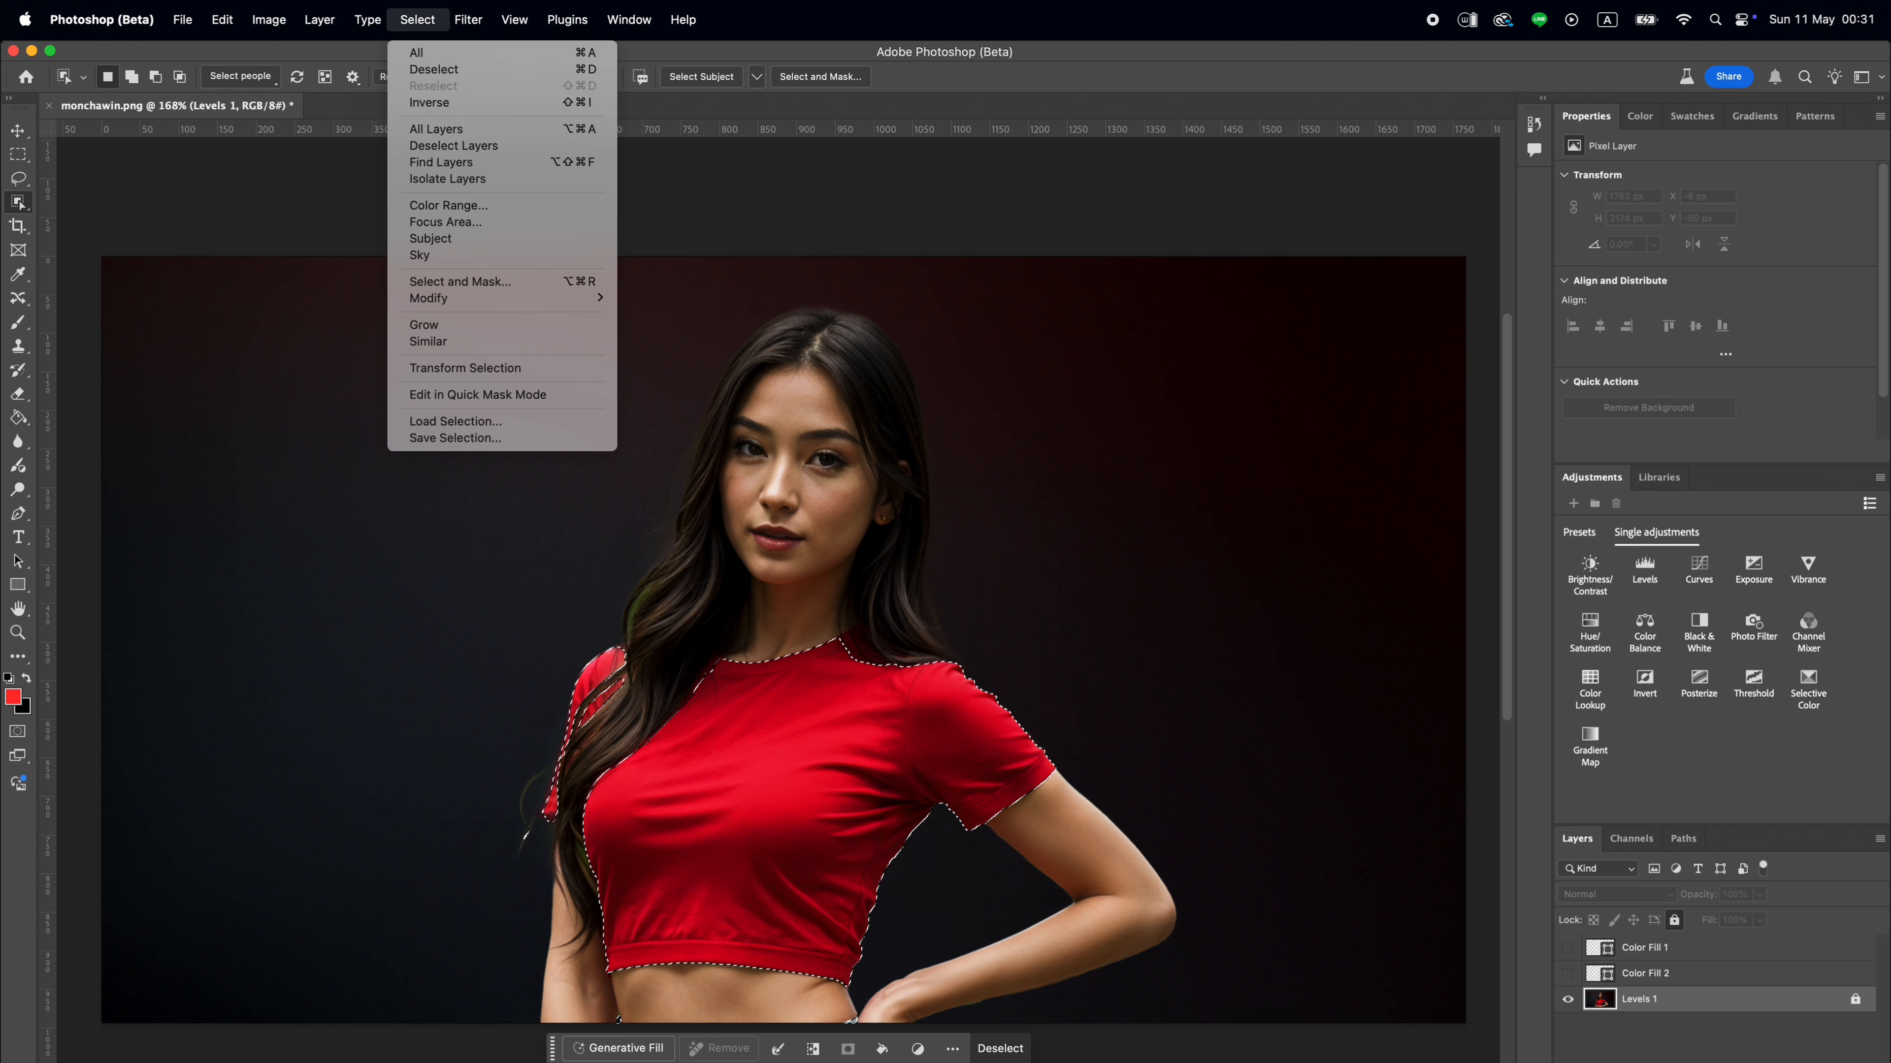
{"action": "mouse_move", "coordinate": [447, 298]}
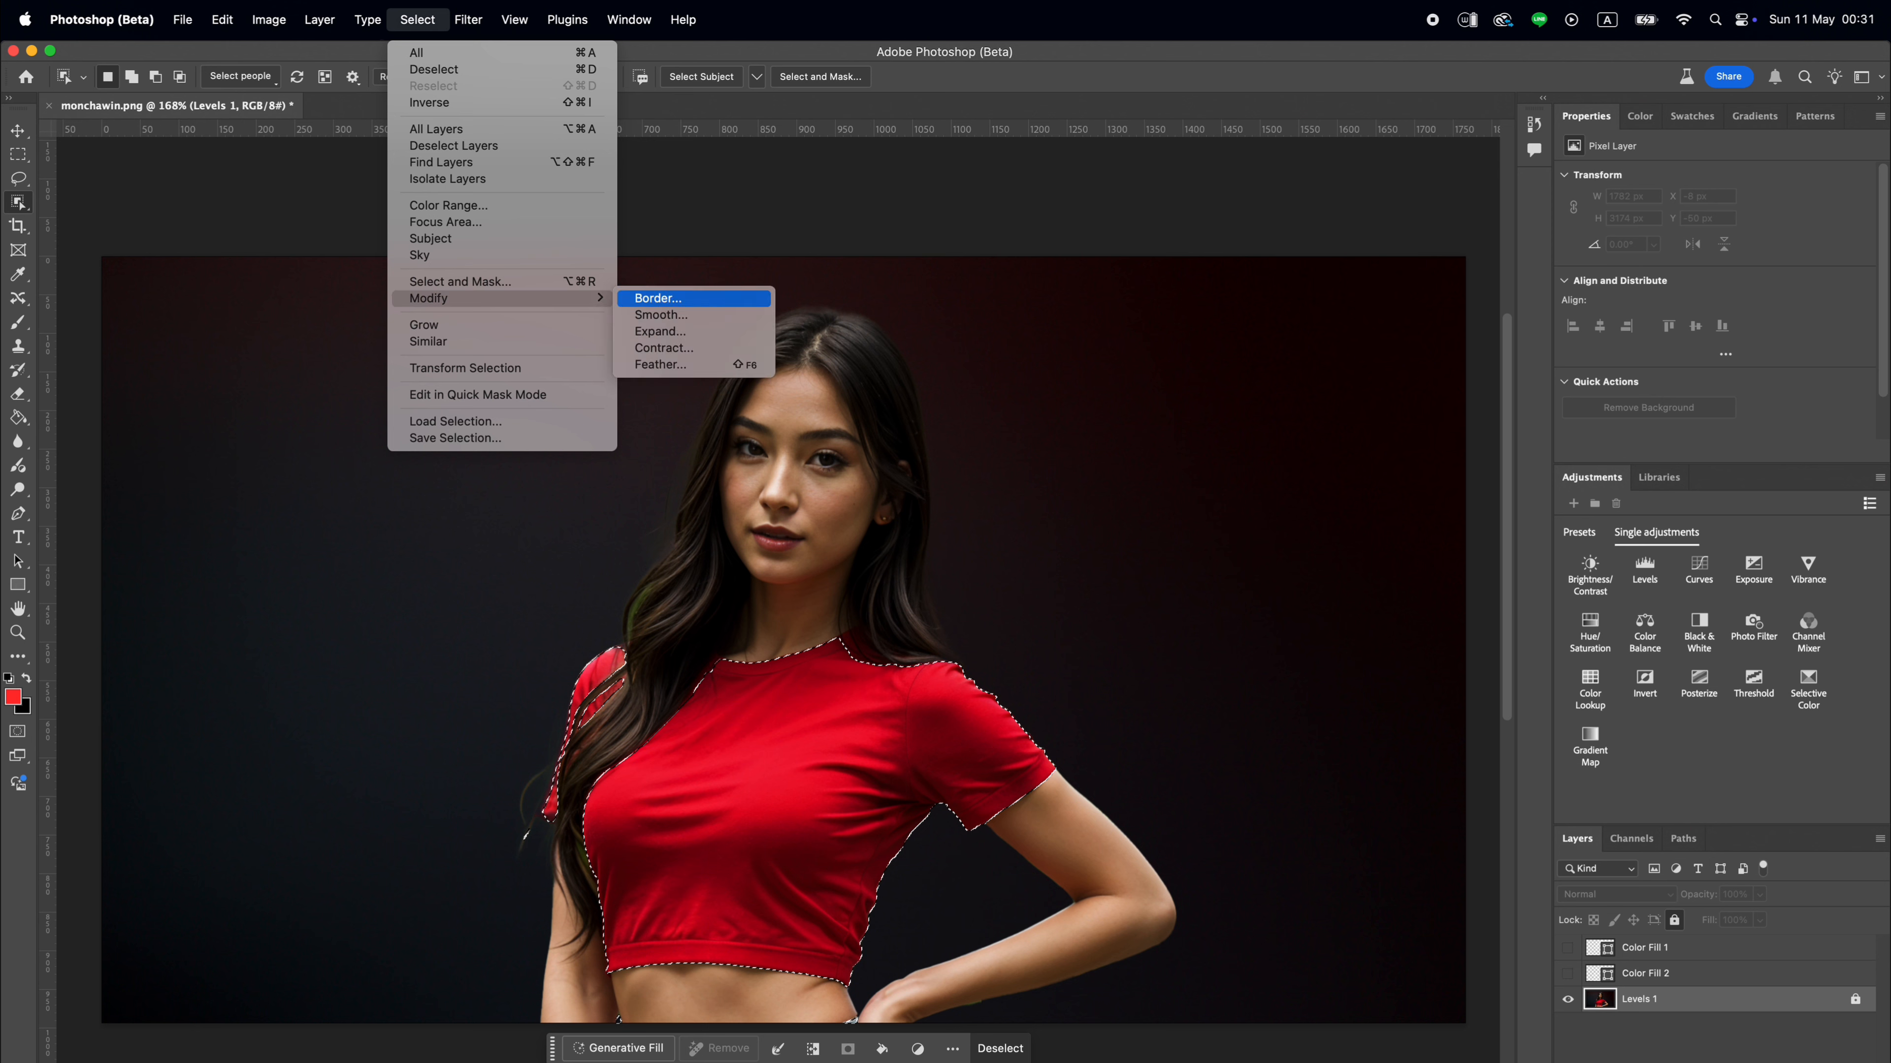
{"action": "left_click", "coordinate": [660, 314]}
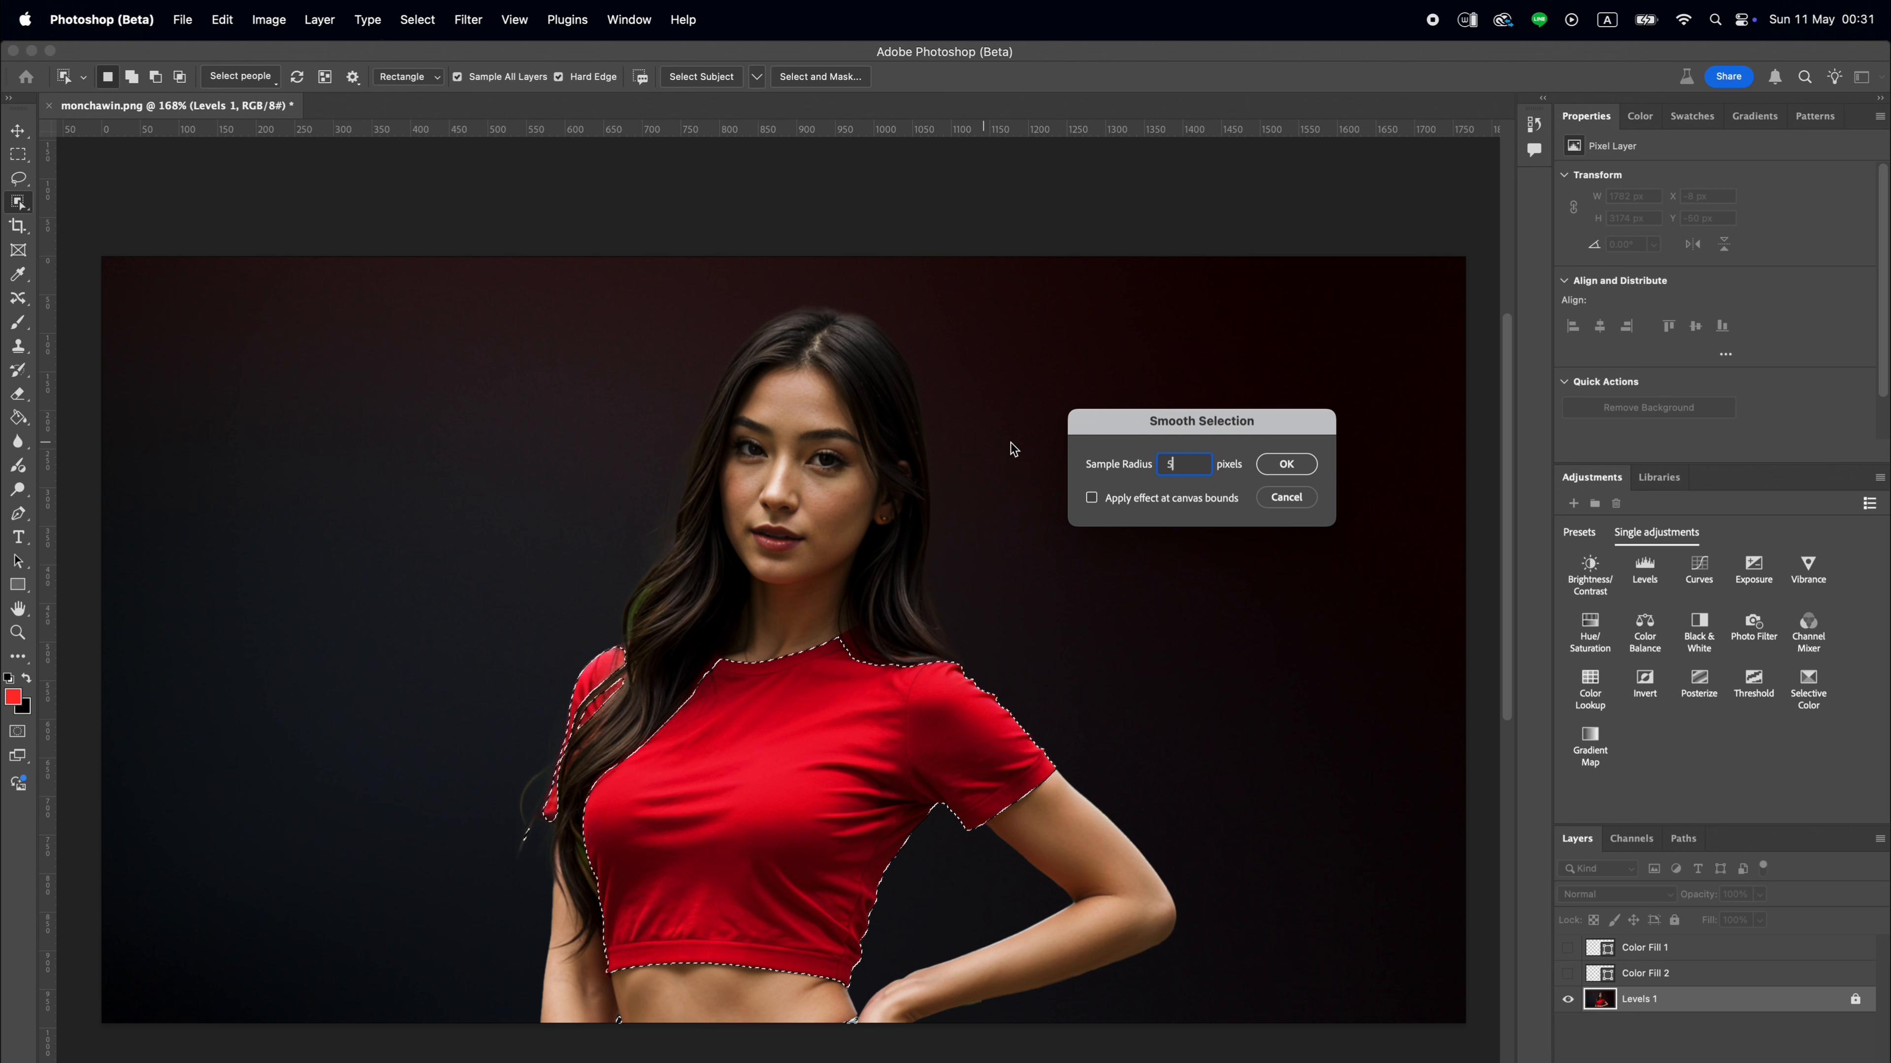
{"action": "left_click", "coordinate": [1290, 464]}
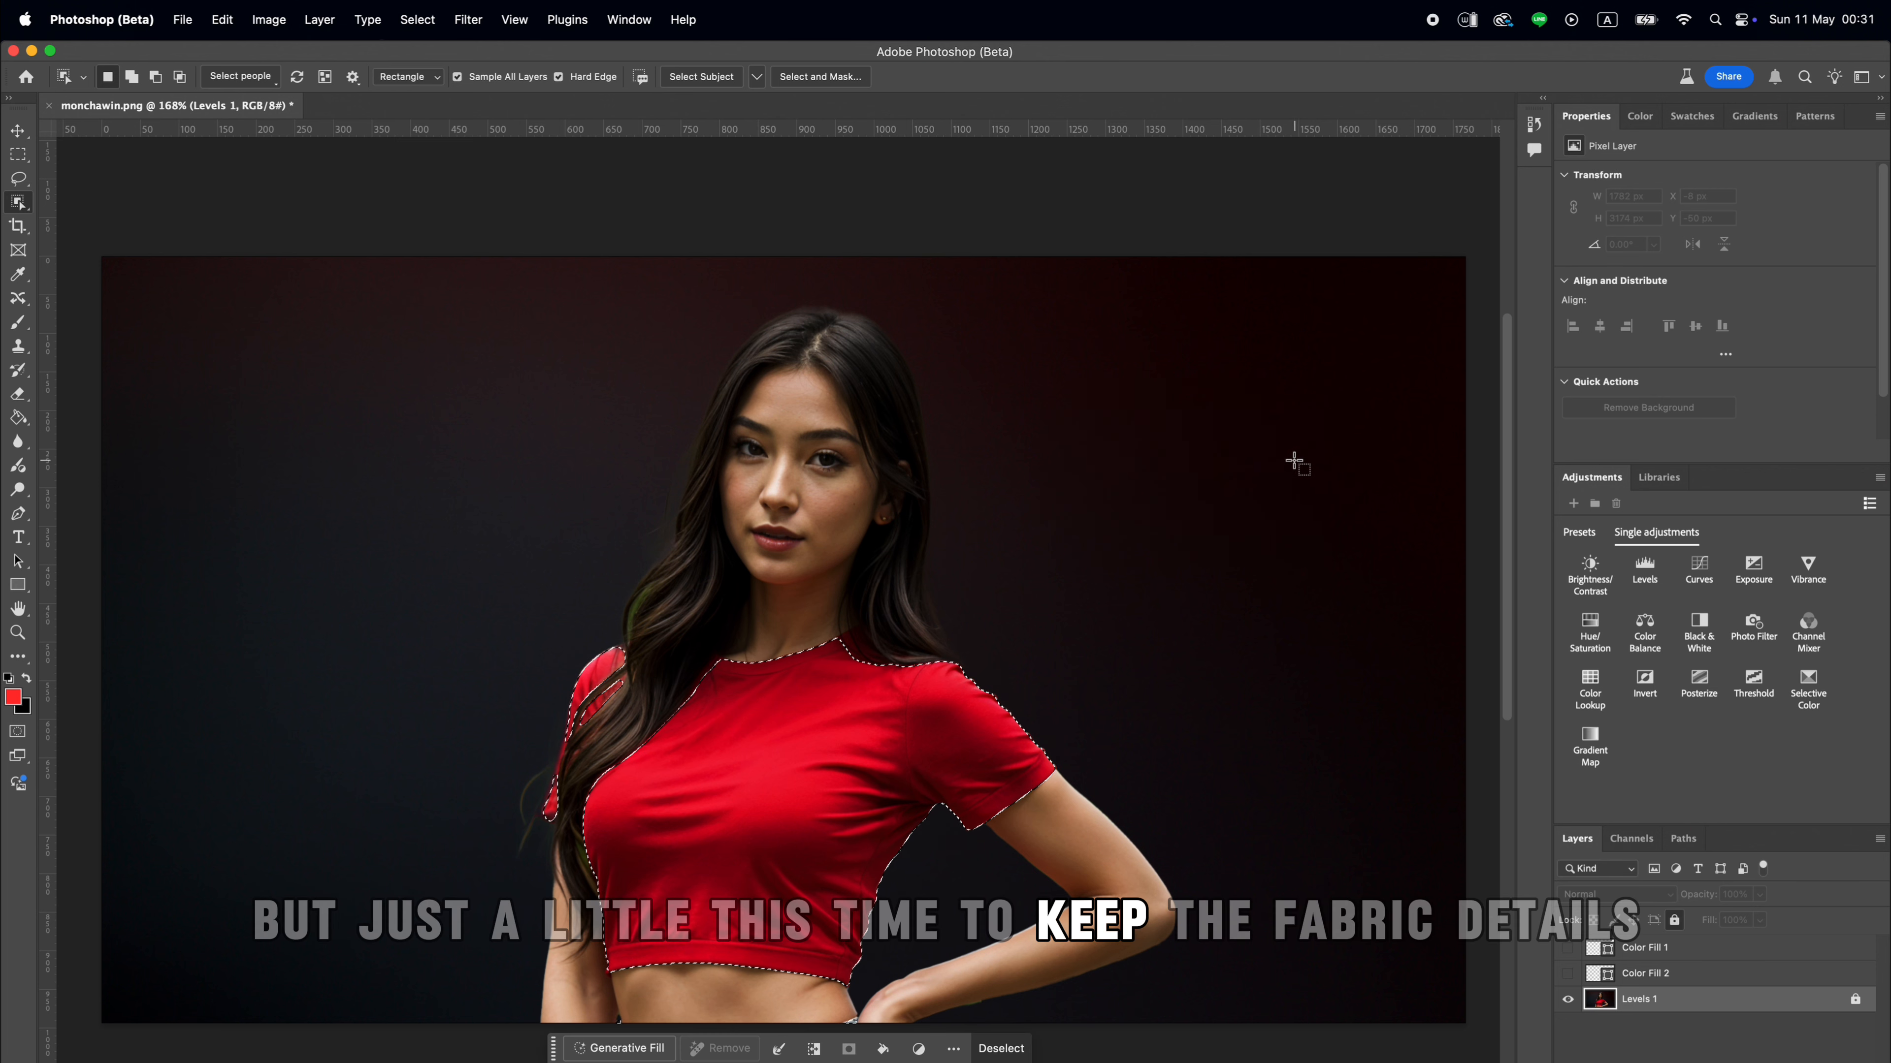
Make a work path from the shirt selection with a tolerance of 2.0 pixels.
{"action": "right_click", "coordinate": [801, 858]}
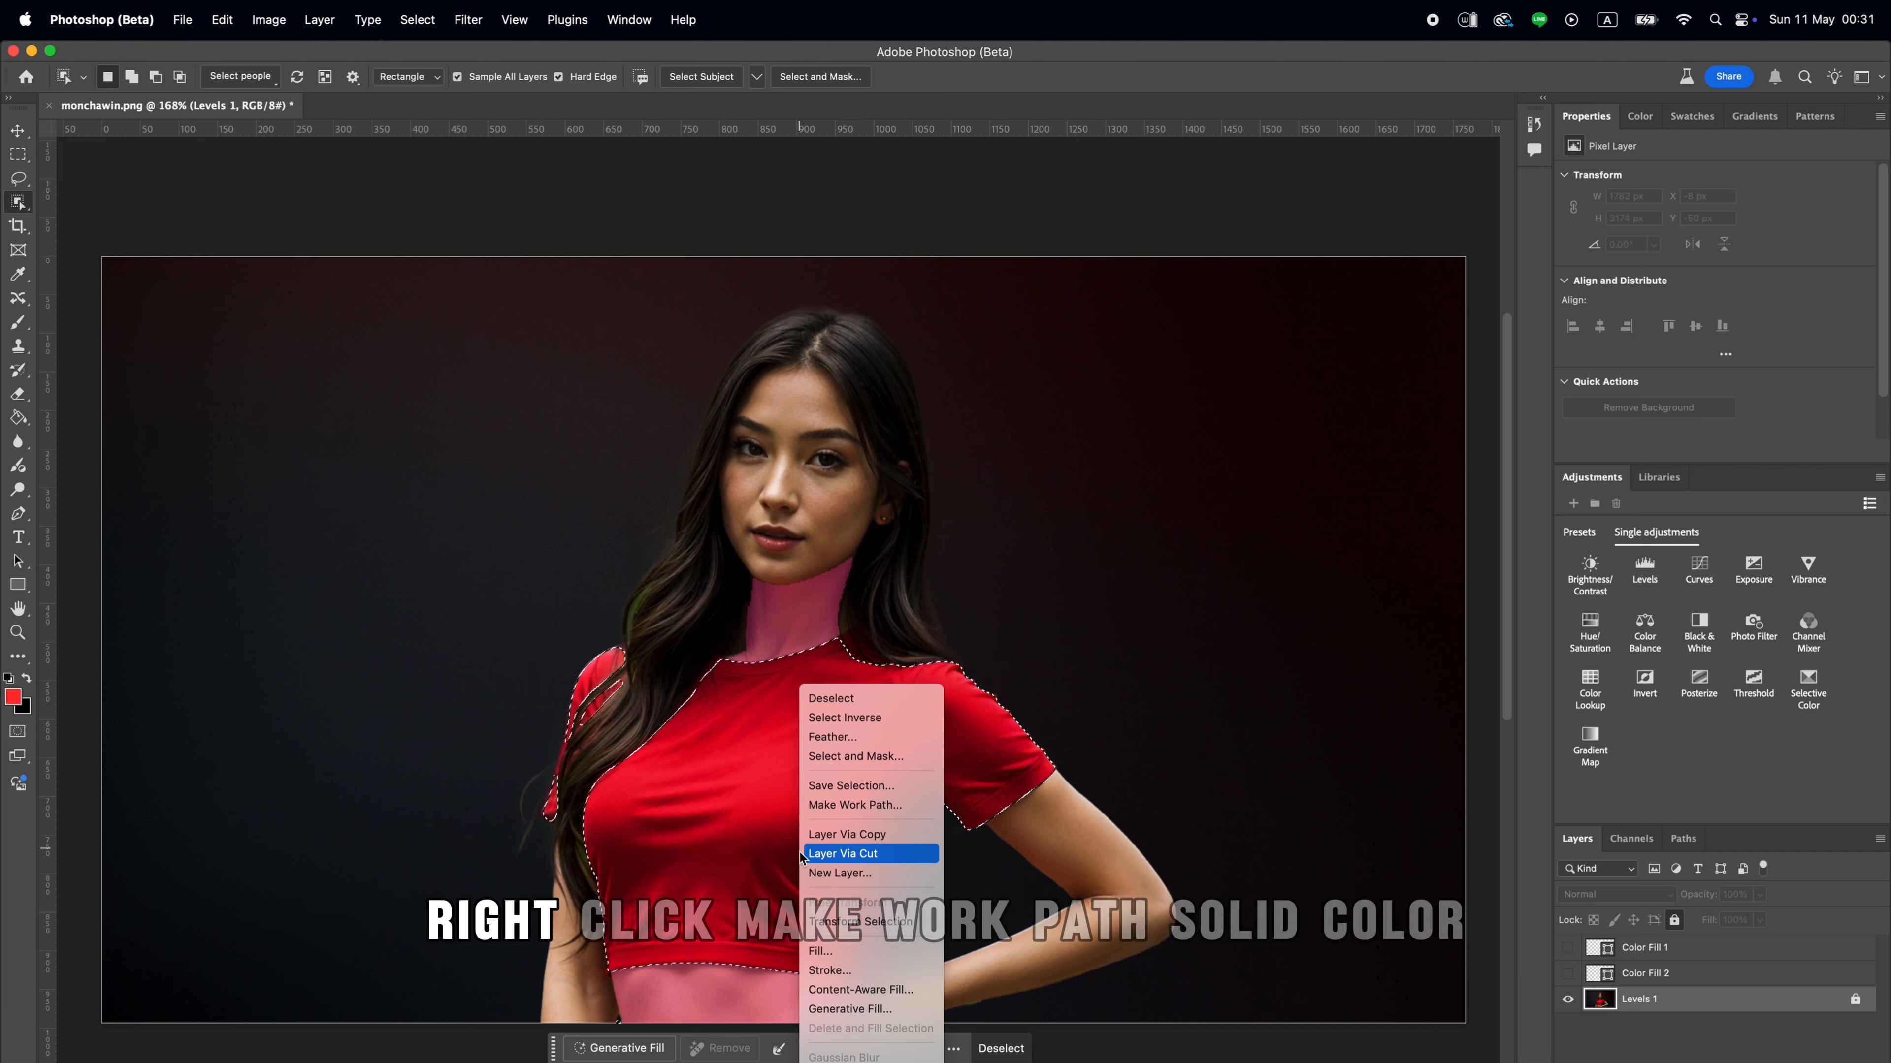
{"action": "left_click", "coordinate": [898, 807]}
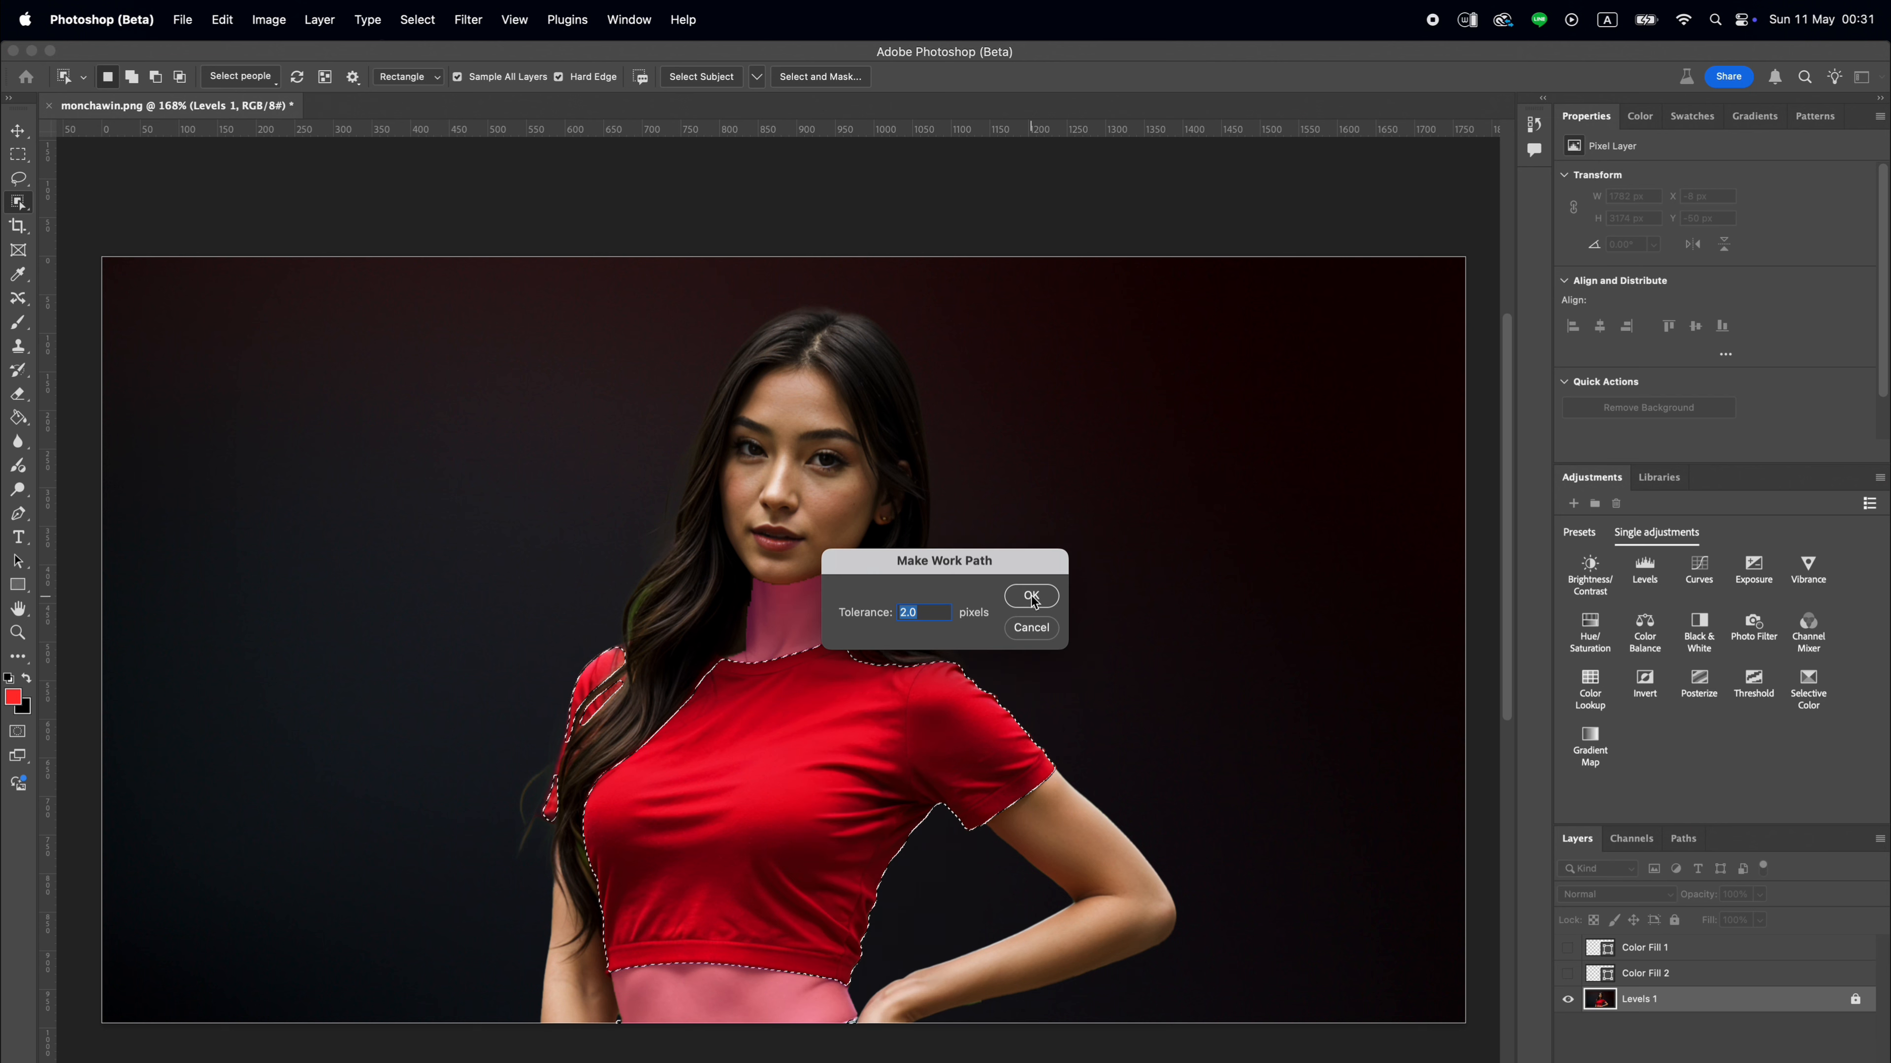
{"action": "left_click", "coordinate": [1031, 596]}
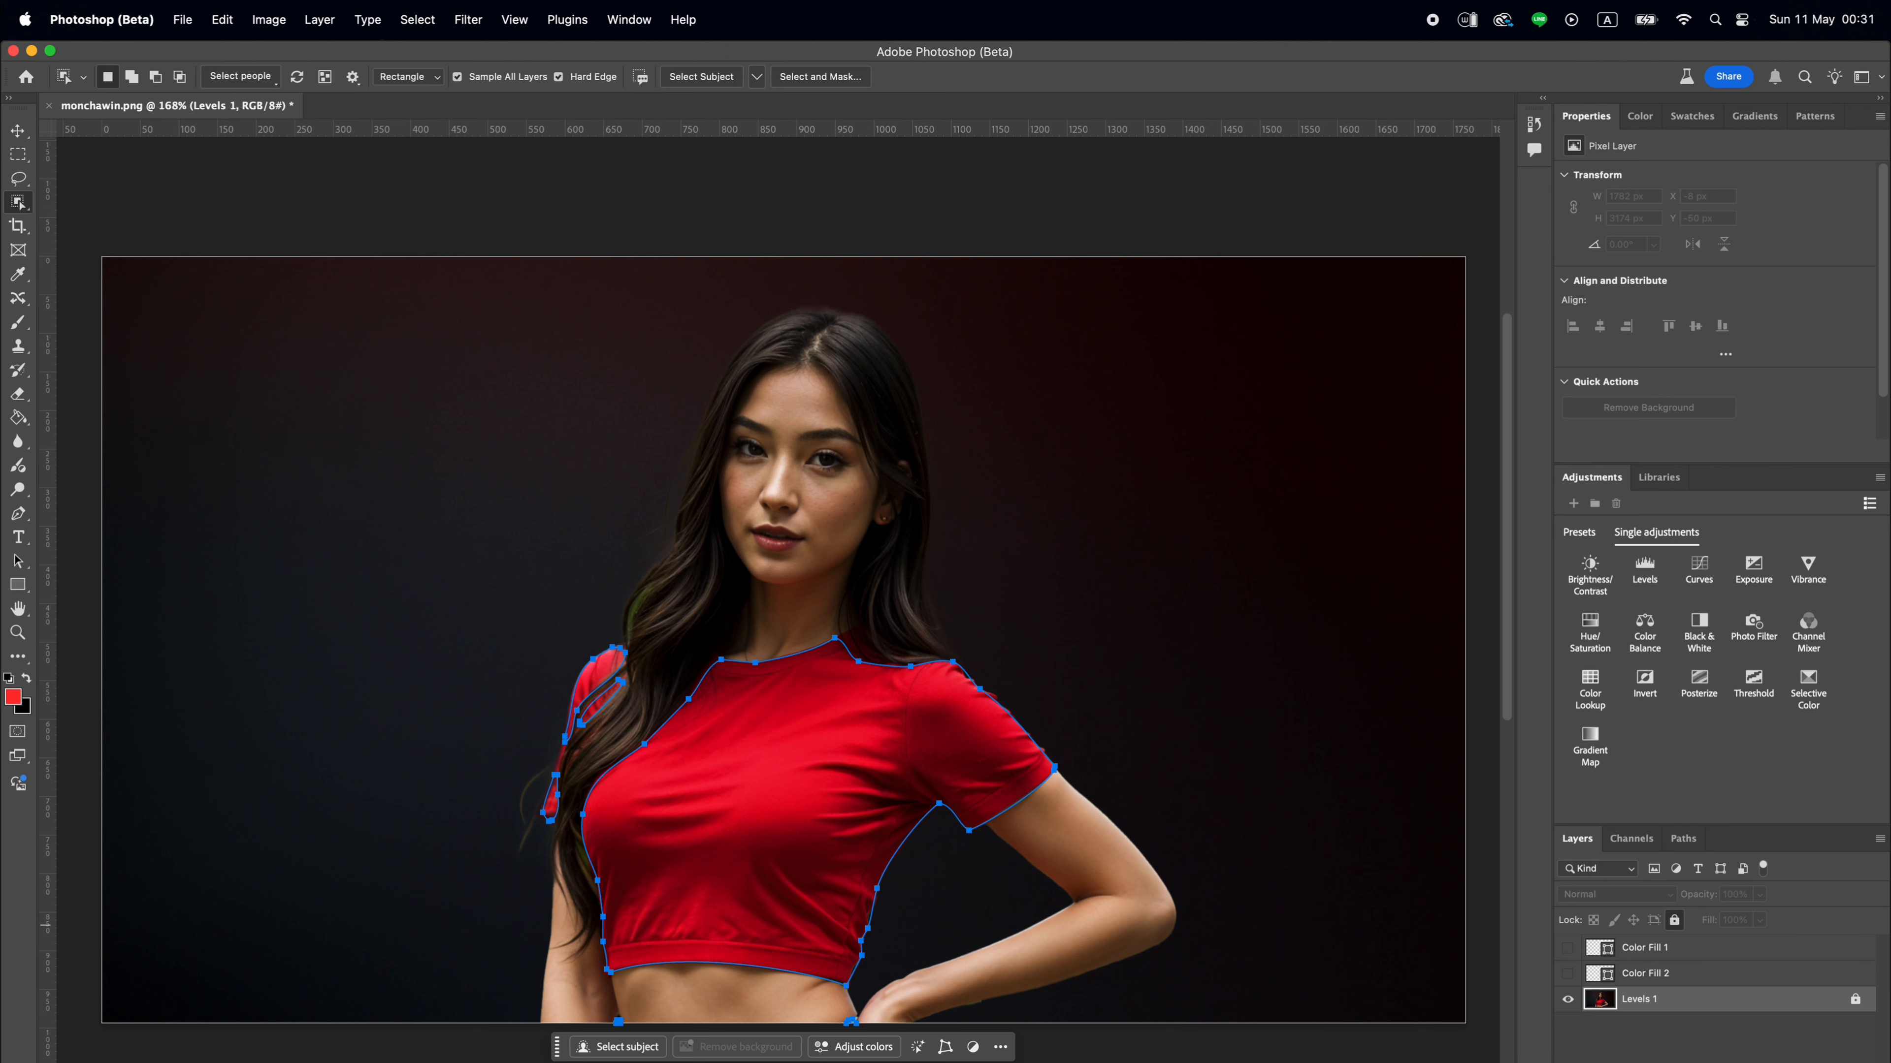
Add a Solid Color fill layer in red ef2c2c from the shirt path.
{"action": "left_click", "coordinate": [1763, 1053]}
{"action": "left_click", "coordinate": [1786, 888]}
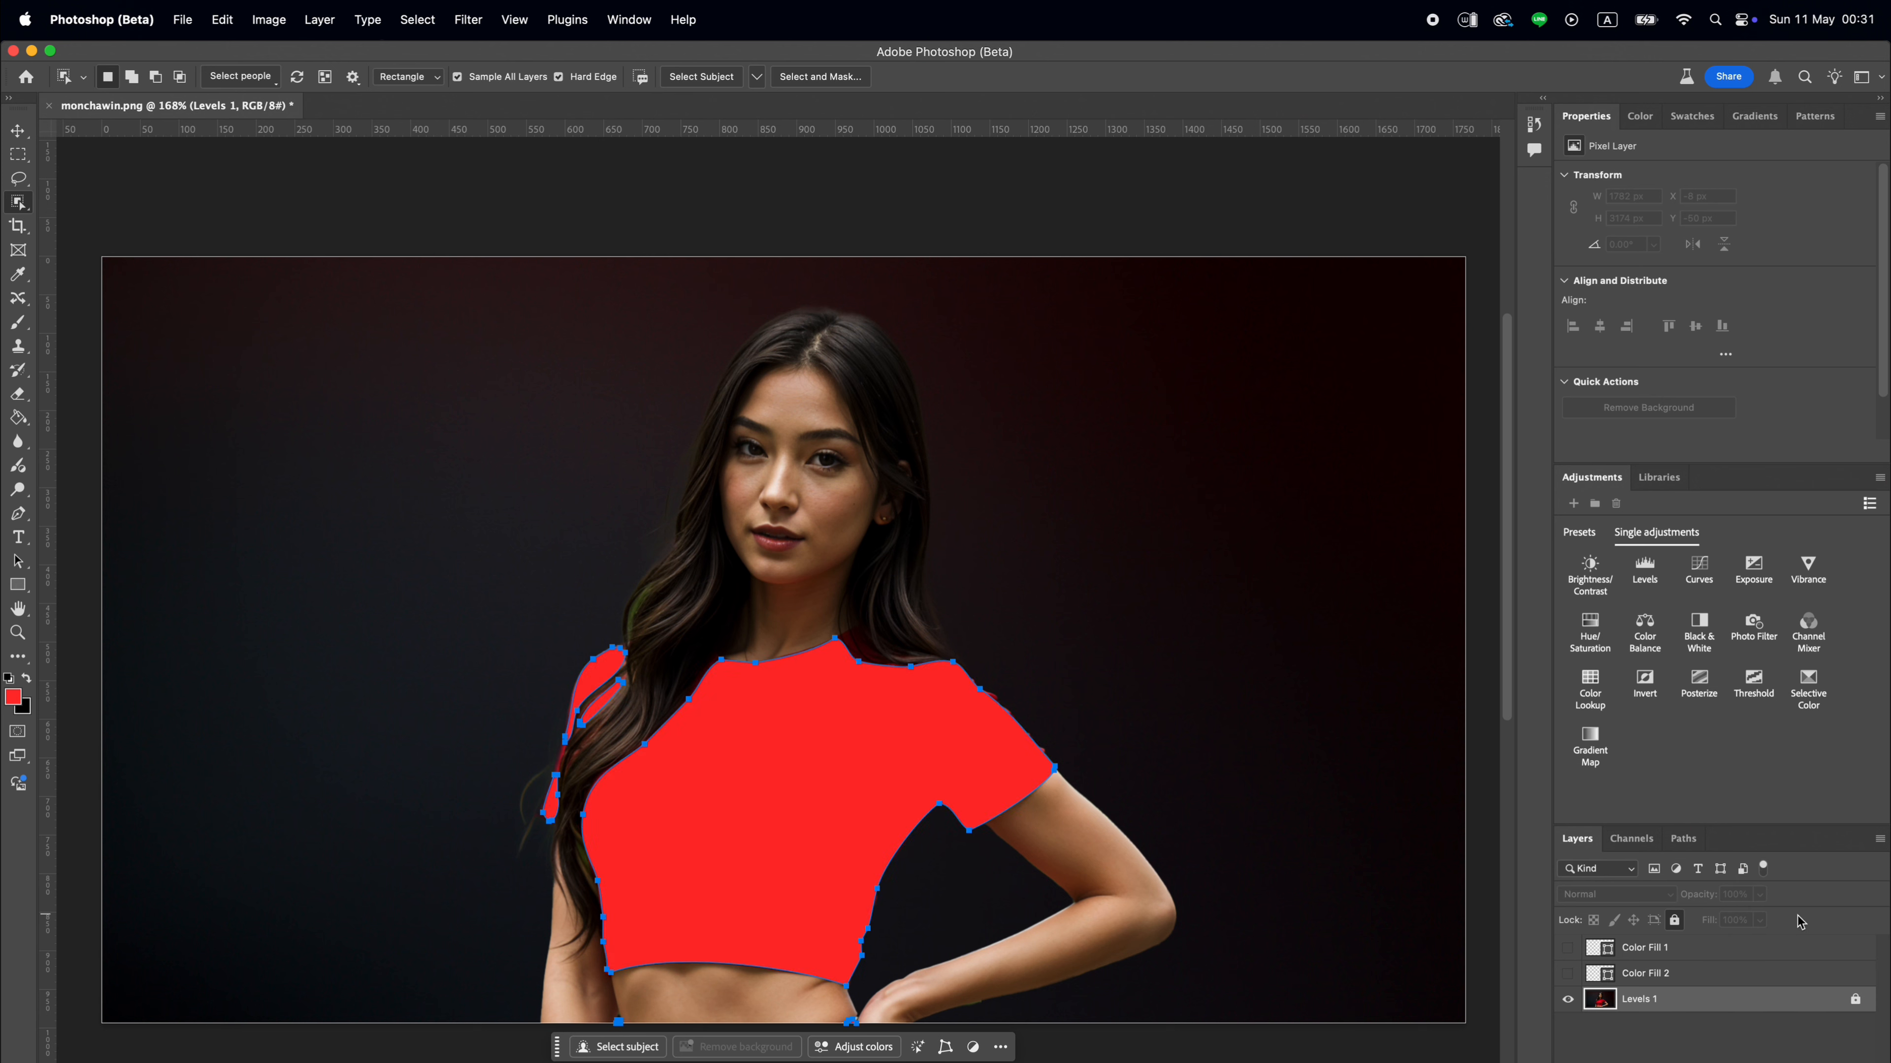
{"action": "left_click", "coordinate": [345, 764]}
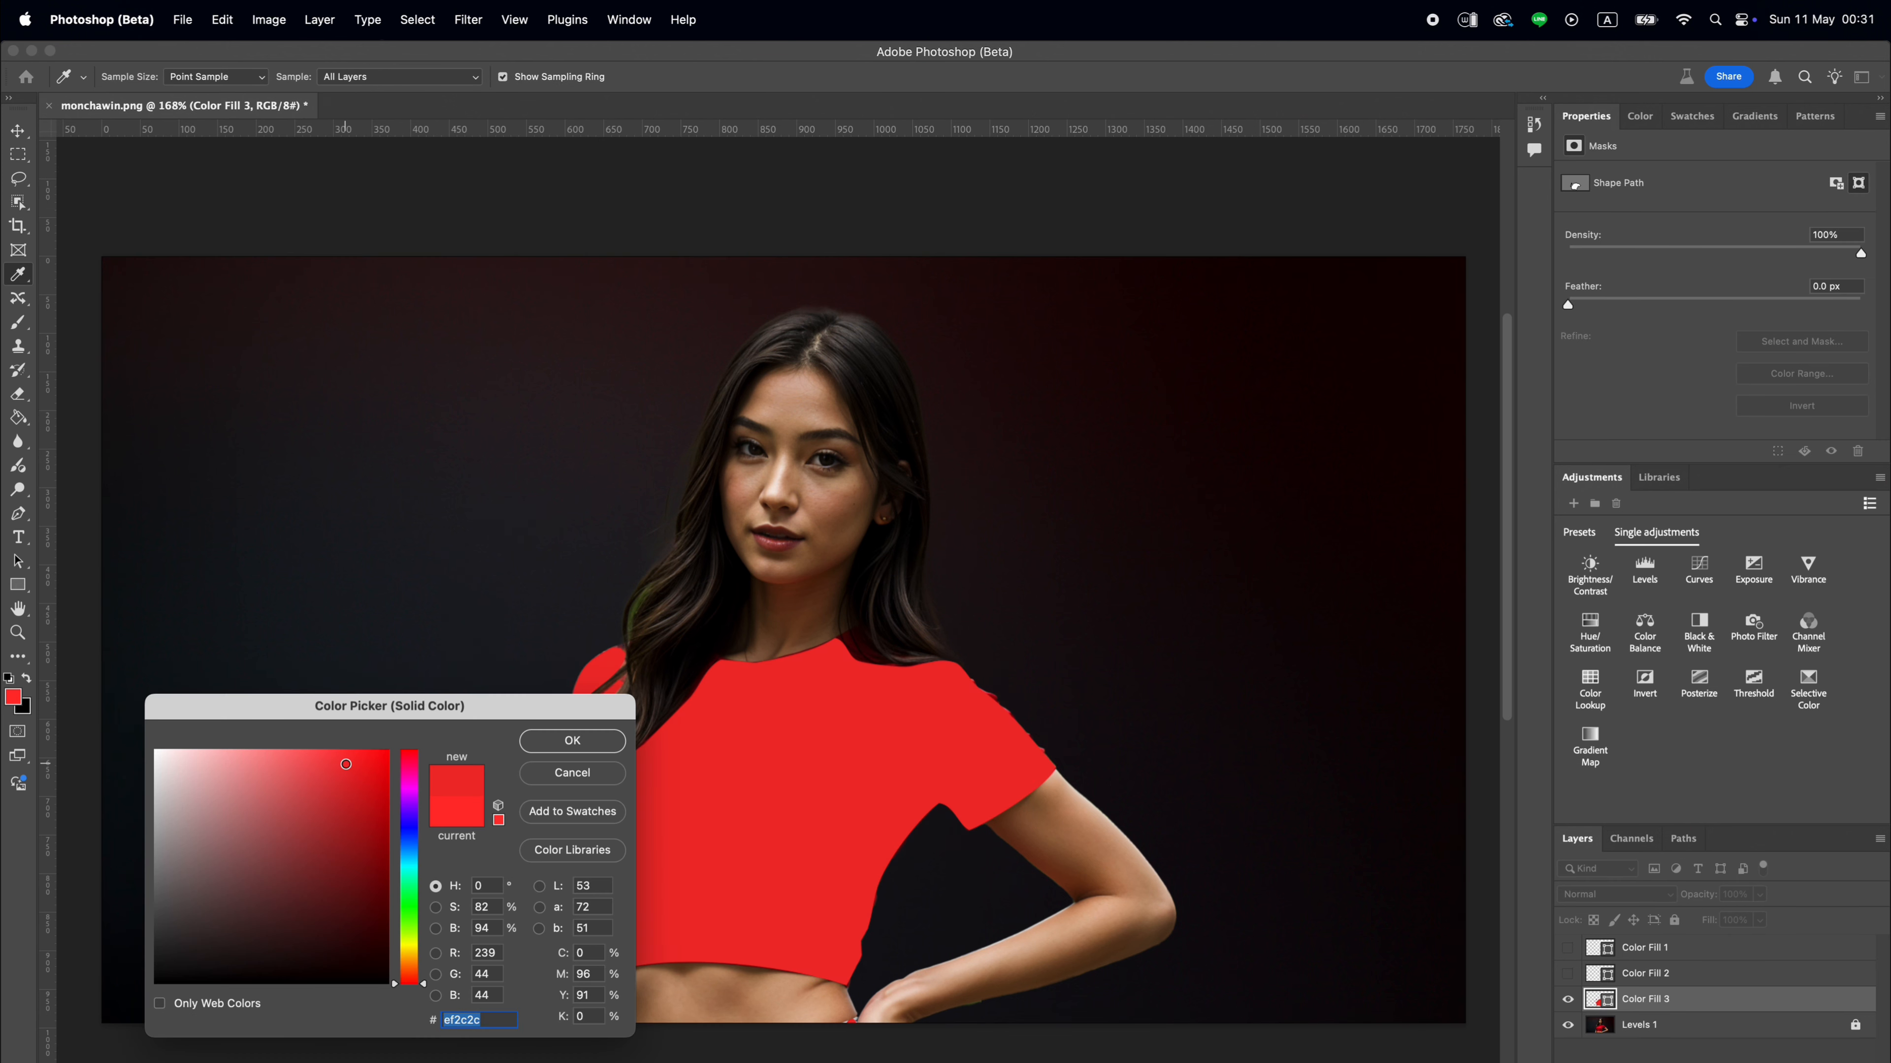
{"action": "left_click", "coordinate": [541, 737]}
Set the shirt shape's fill to none and its stroke colour to white with the Path Selection tool.
{"action": "left_click", "coordinate": [19, 565]}
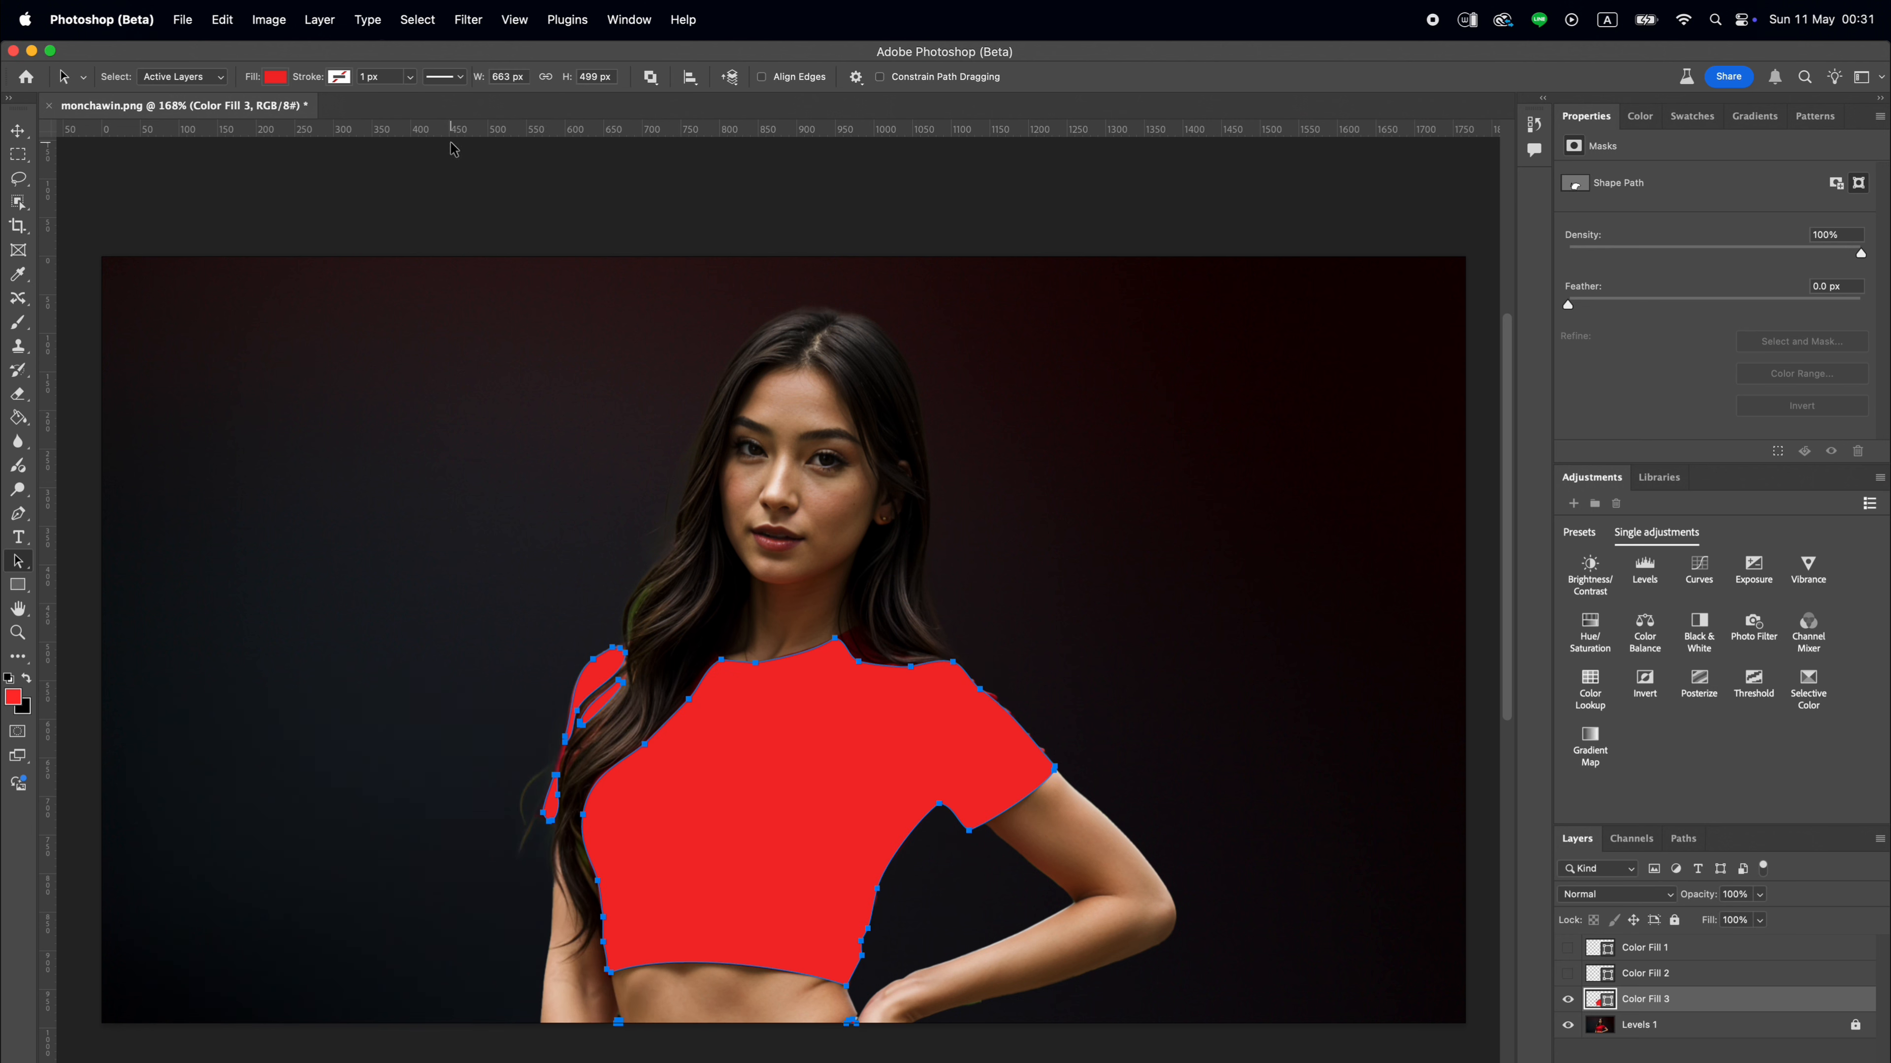
{"action": "left_click", "coordinate": [275, 78]}
{"action": "left_click", "coordinate": [167, 112]}
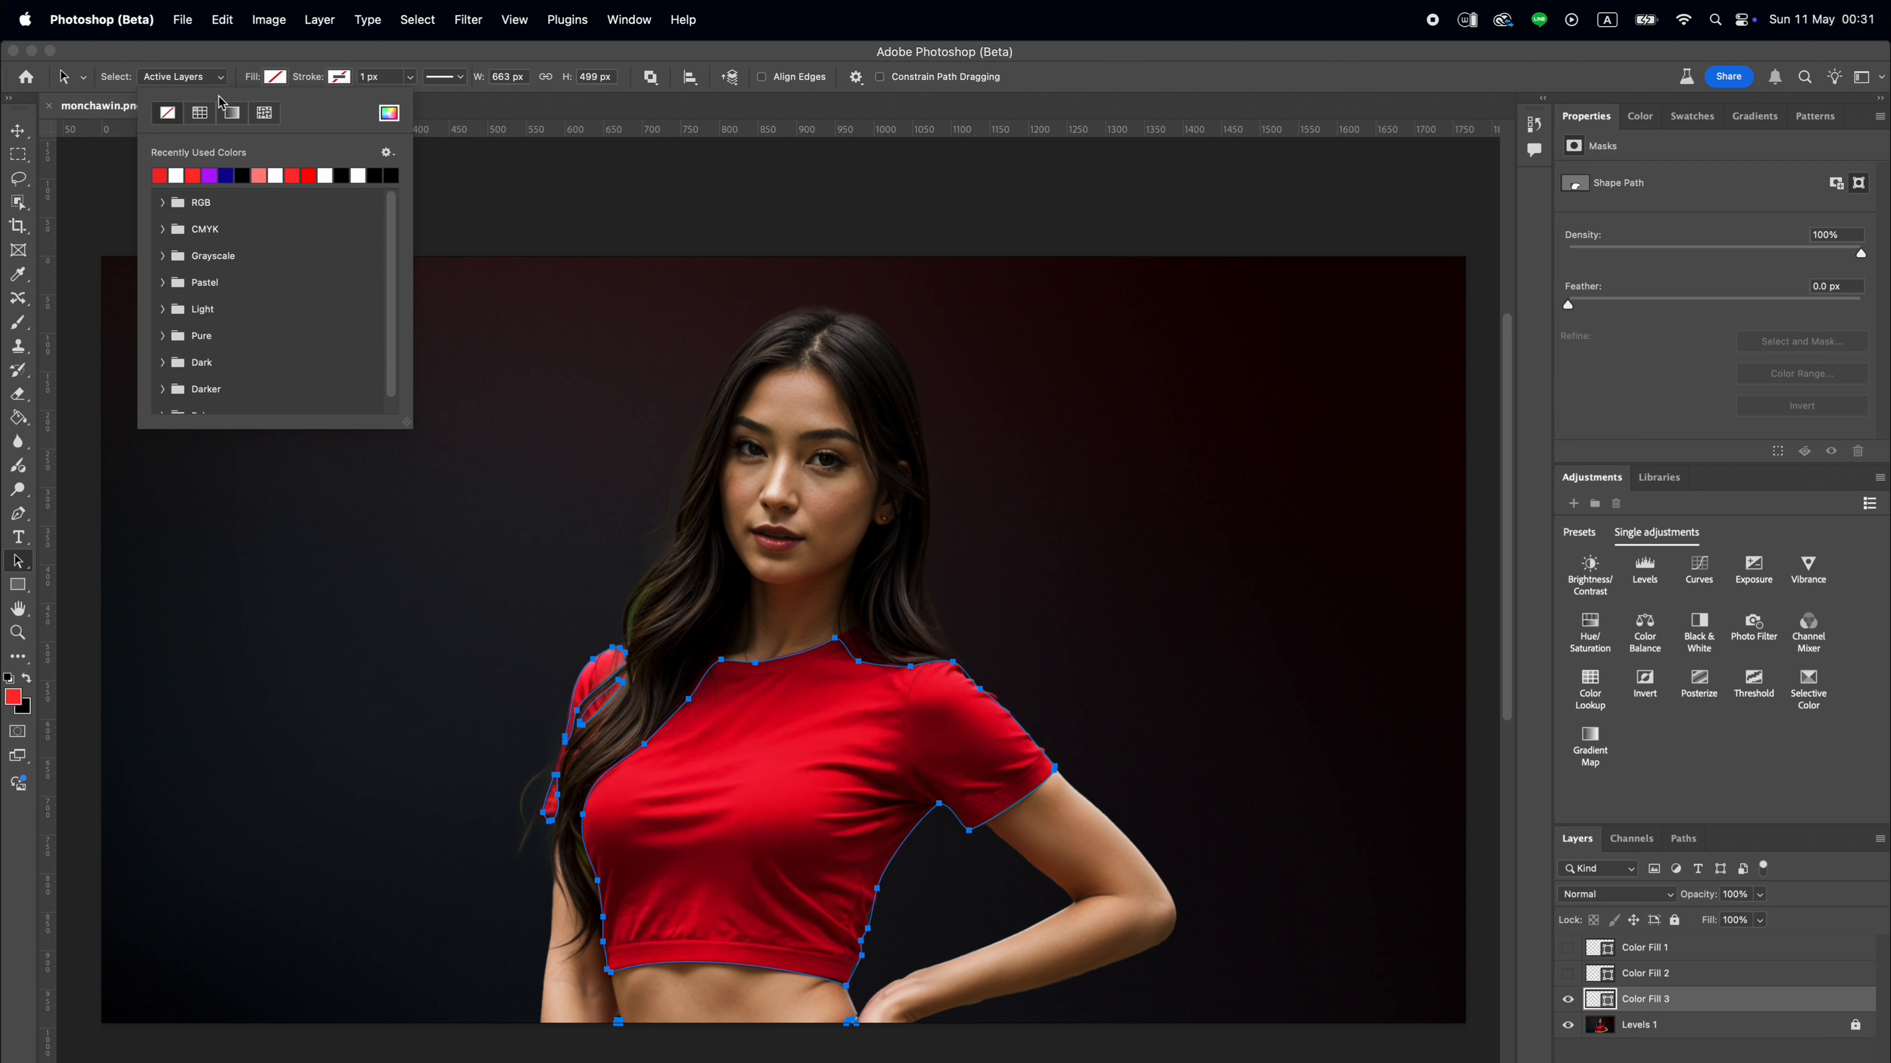
{"action": "left_click", "coordinate": [341, 78]}
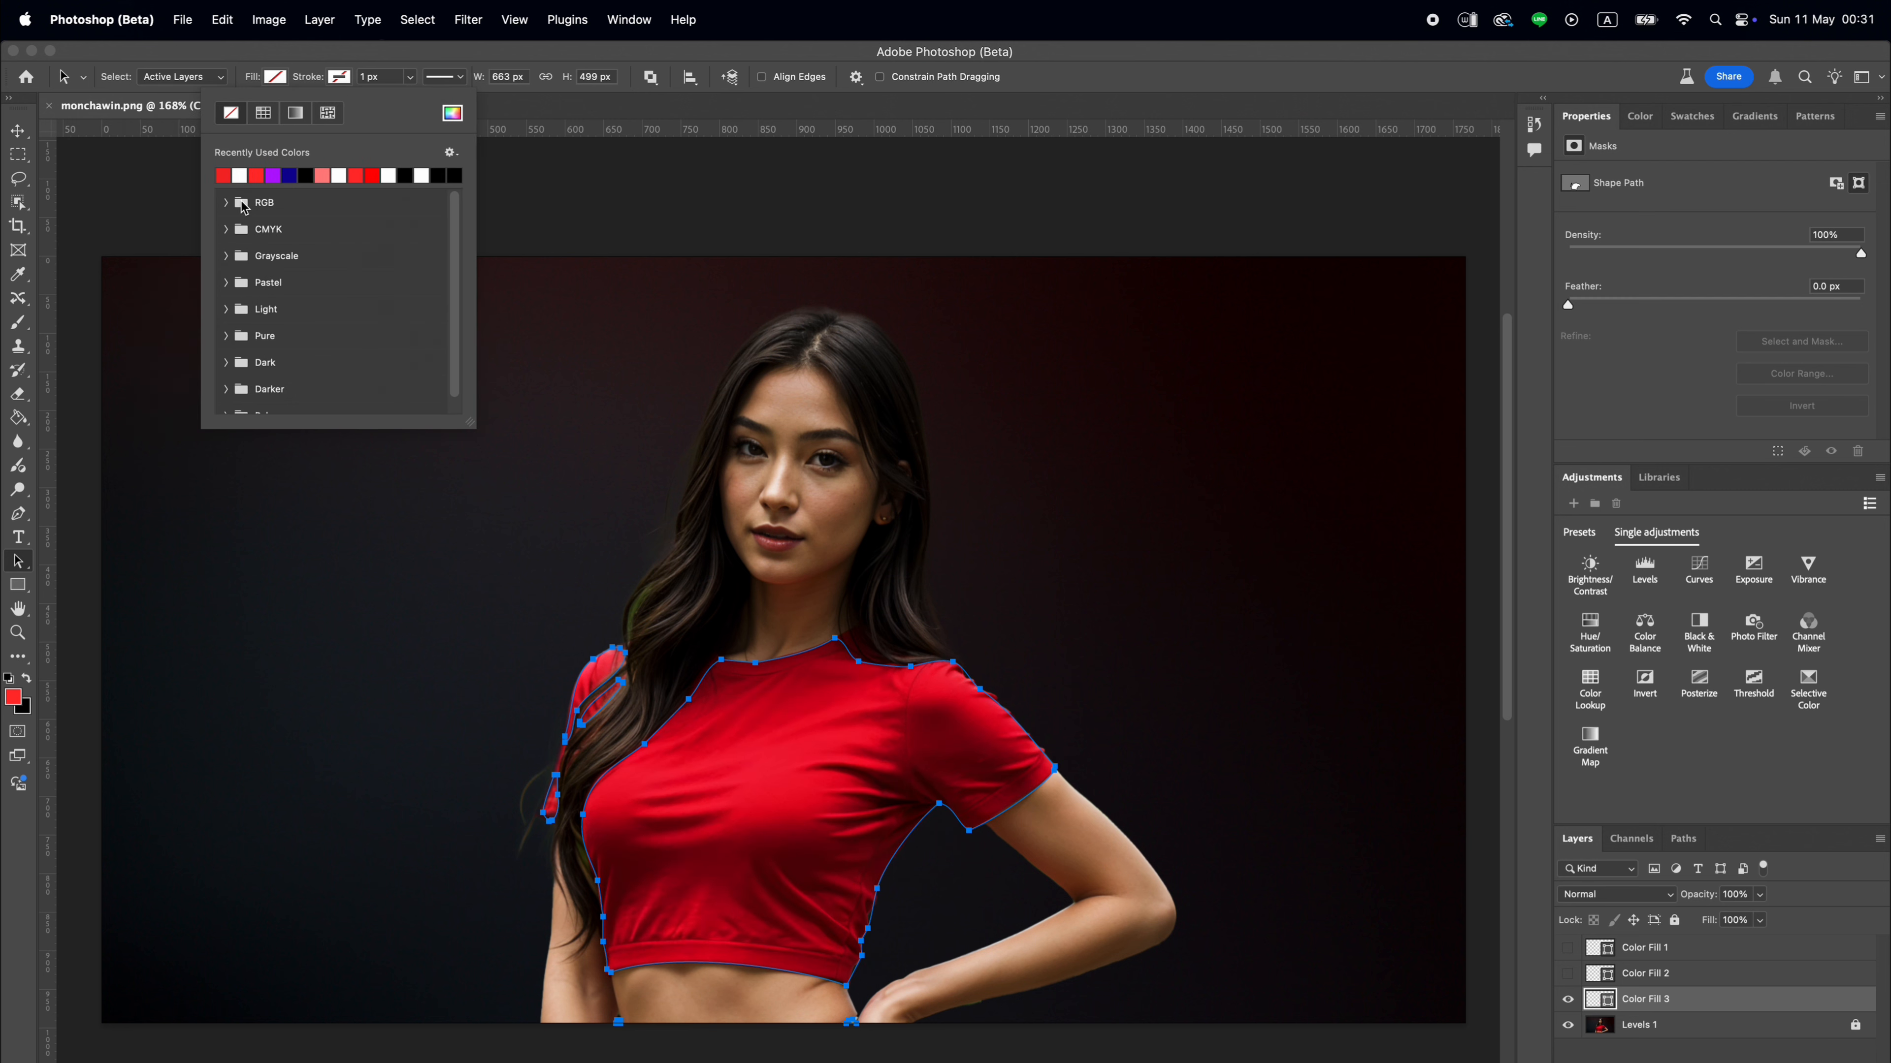
{"action": "left_click", "coordinate": [239, 175]}
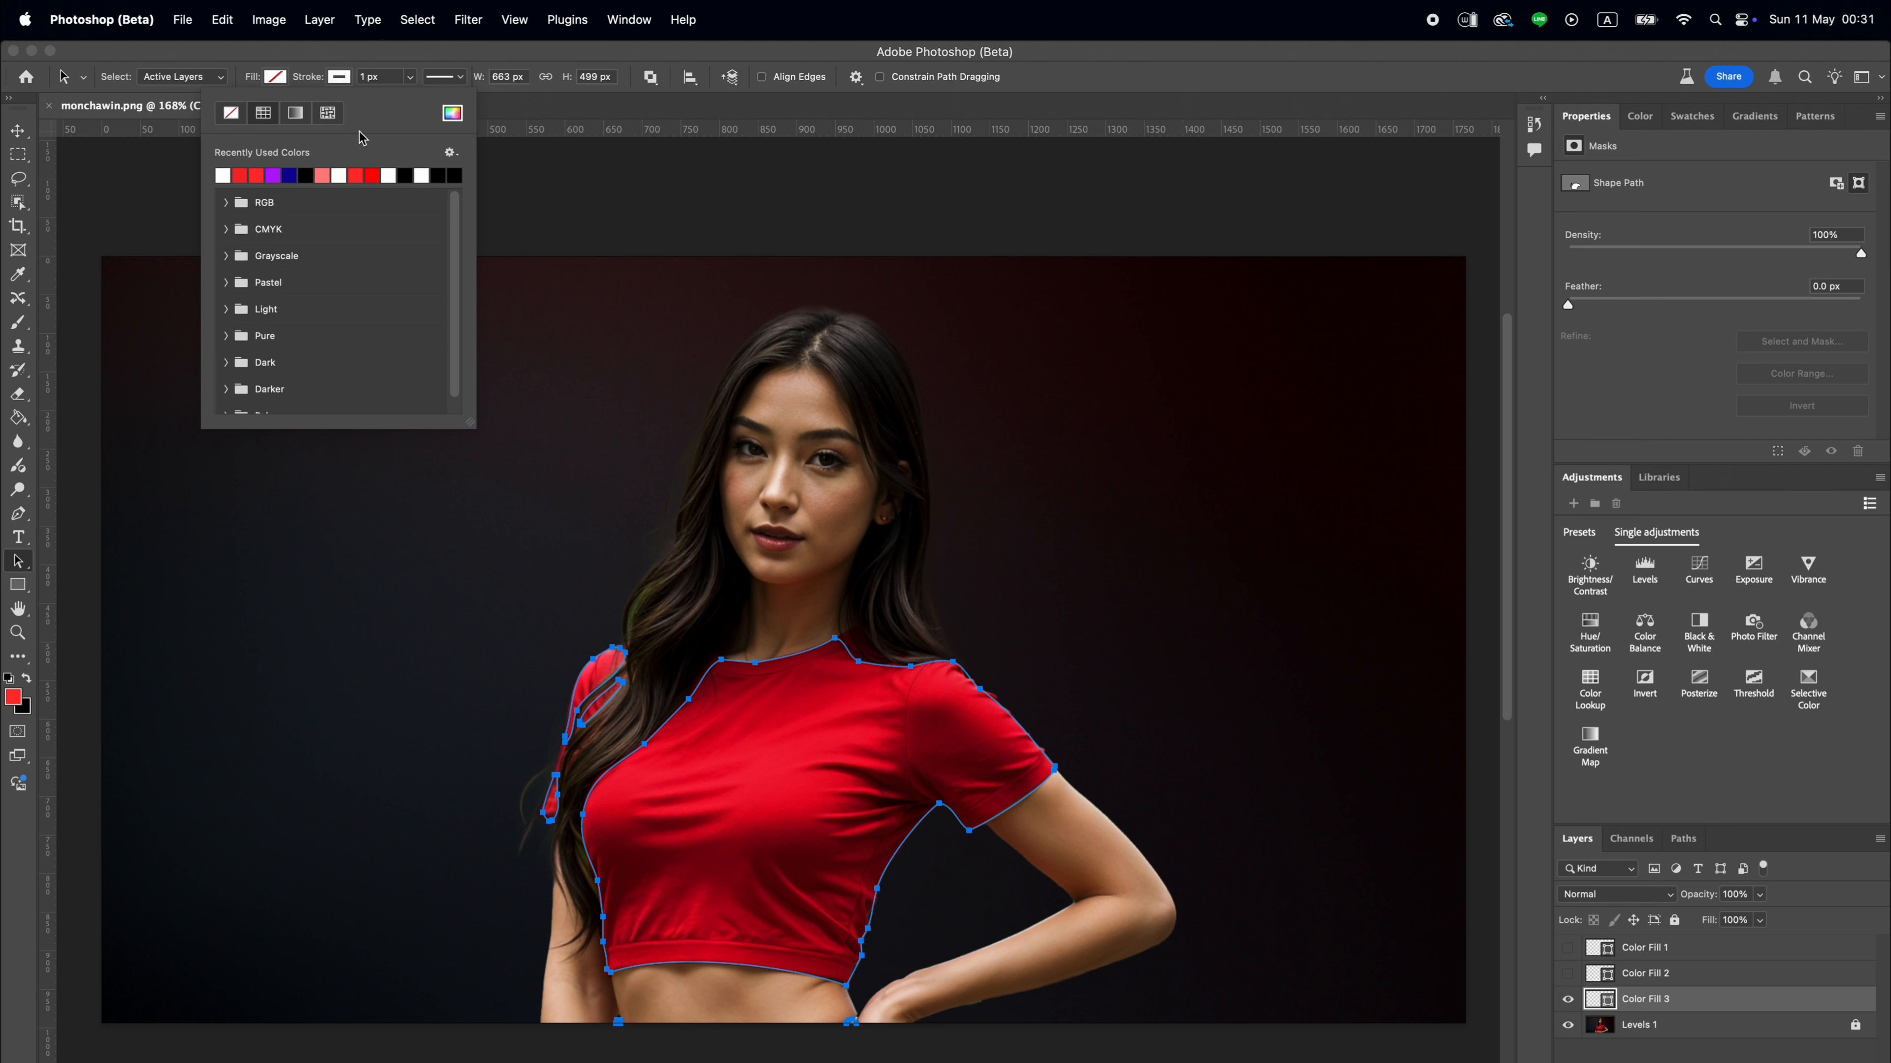
Set the shirt outline's stroke width to about 15.33 px and select the Levels 1 layer.
{"action": "left_click", "coordinate": [395, 75]}
{"action": "left_click", "coordinate": [410, 77]}
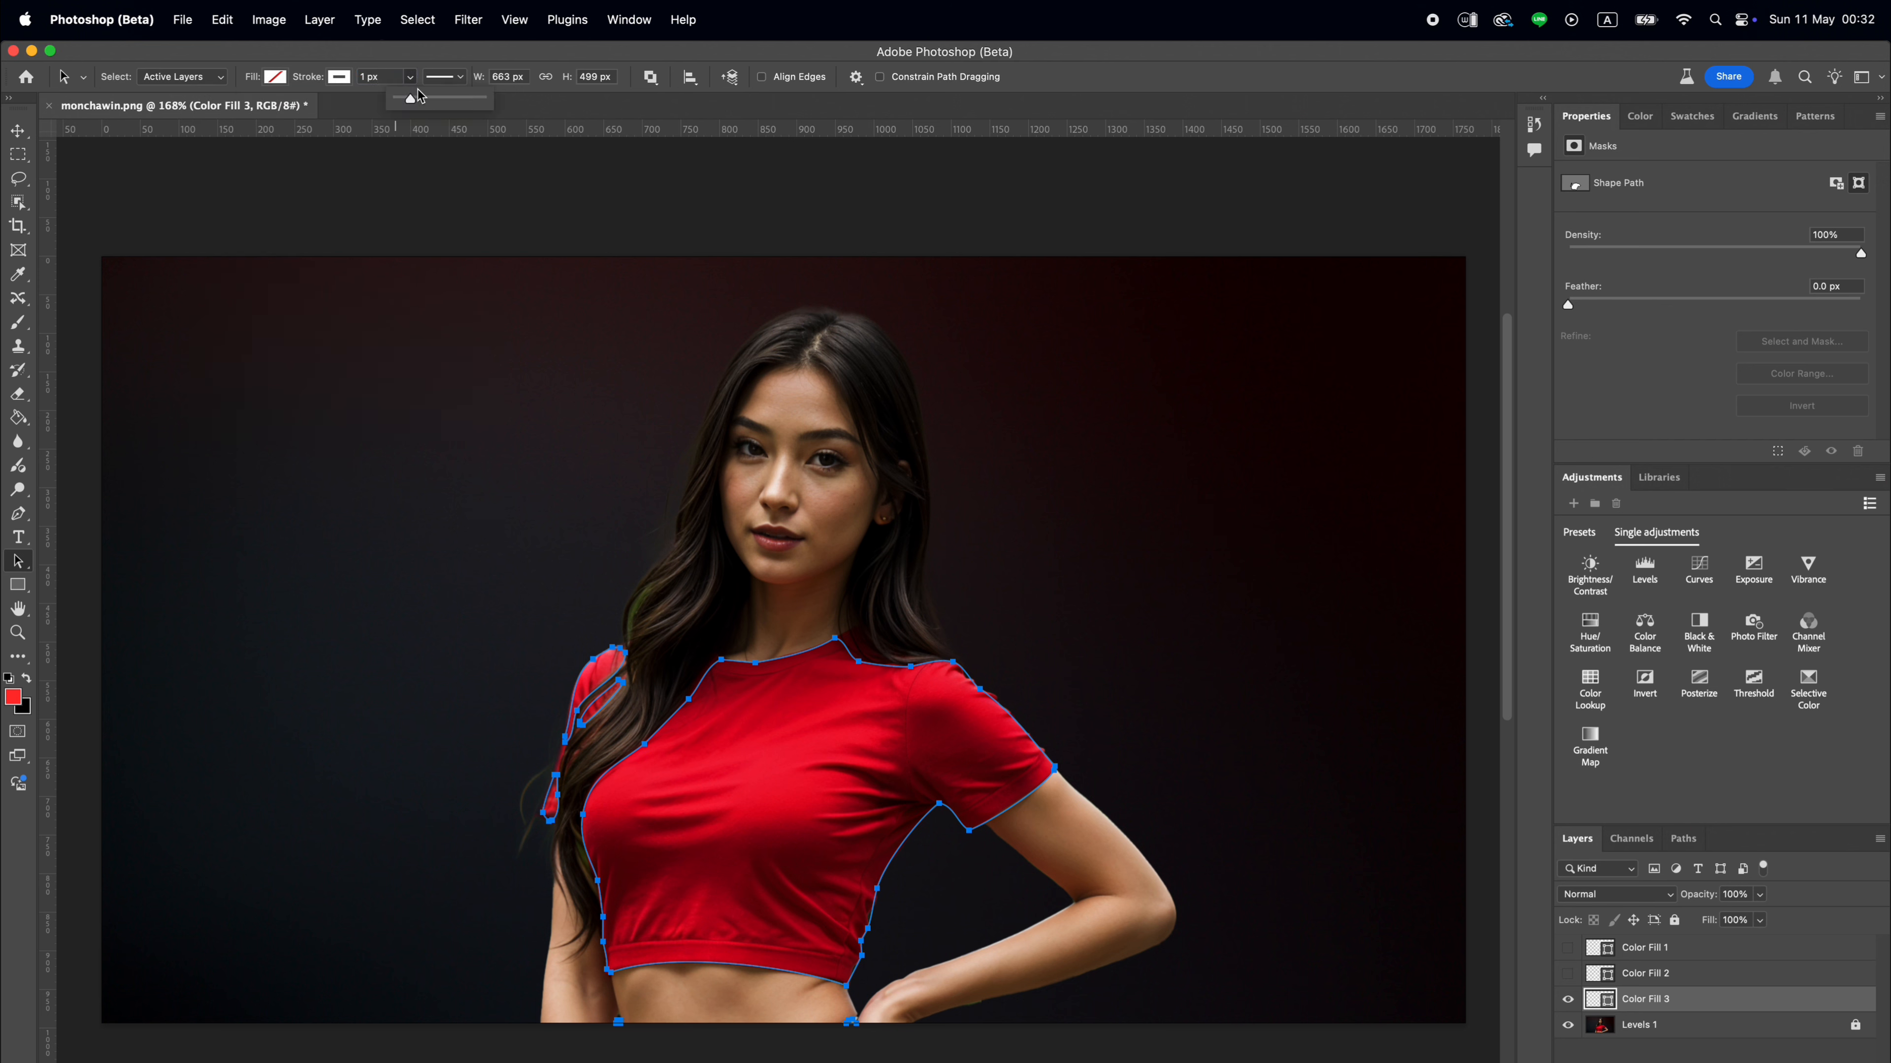
{"action": "left_click_drag", "start_coordinate": [414, 99], "coordinate": [430, 104]}
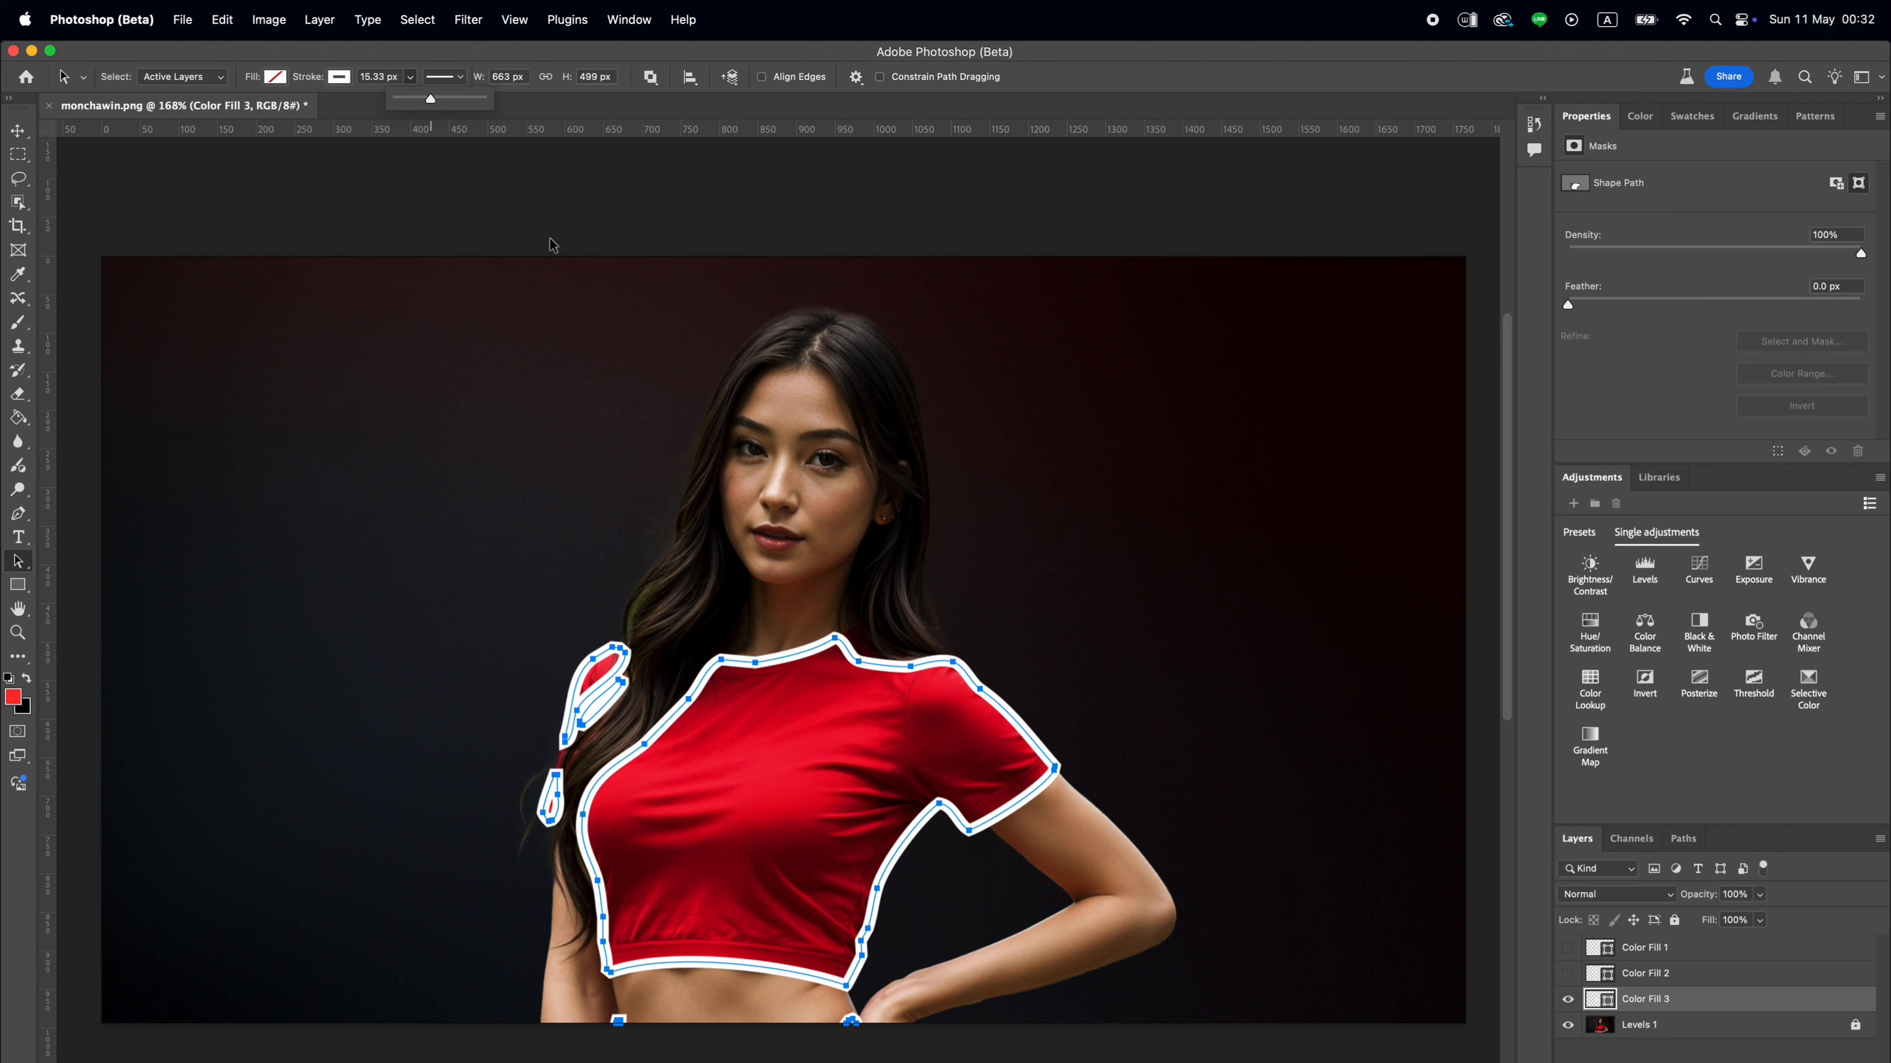
{"action": "left_click", "coordinate": [686, 215]}
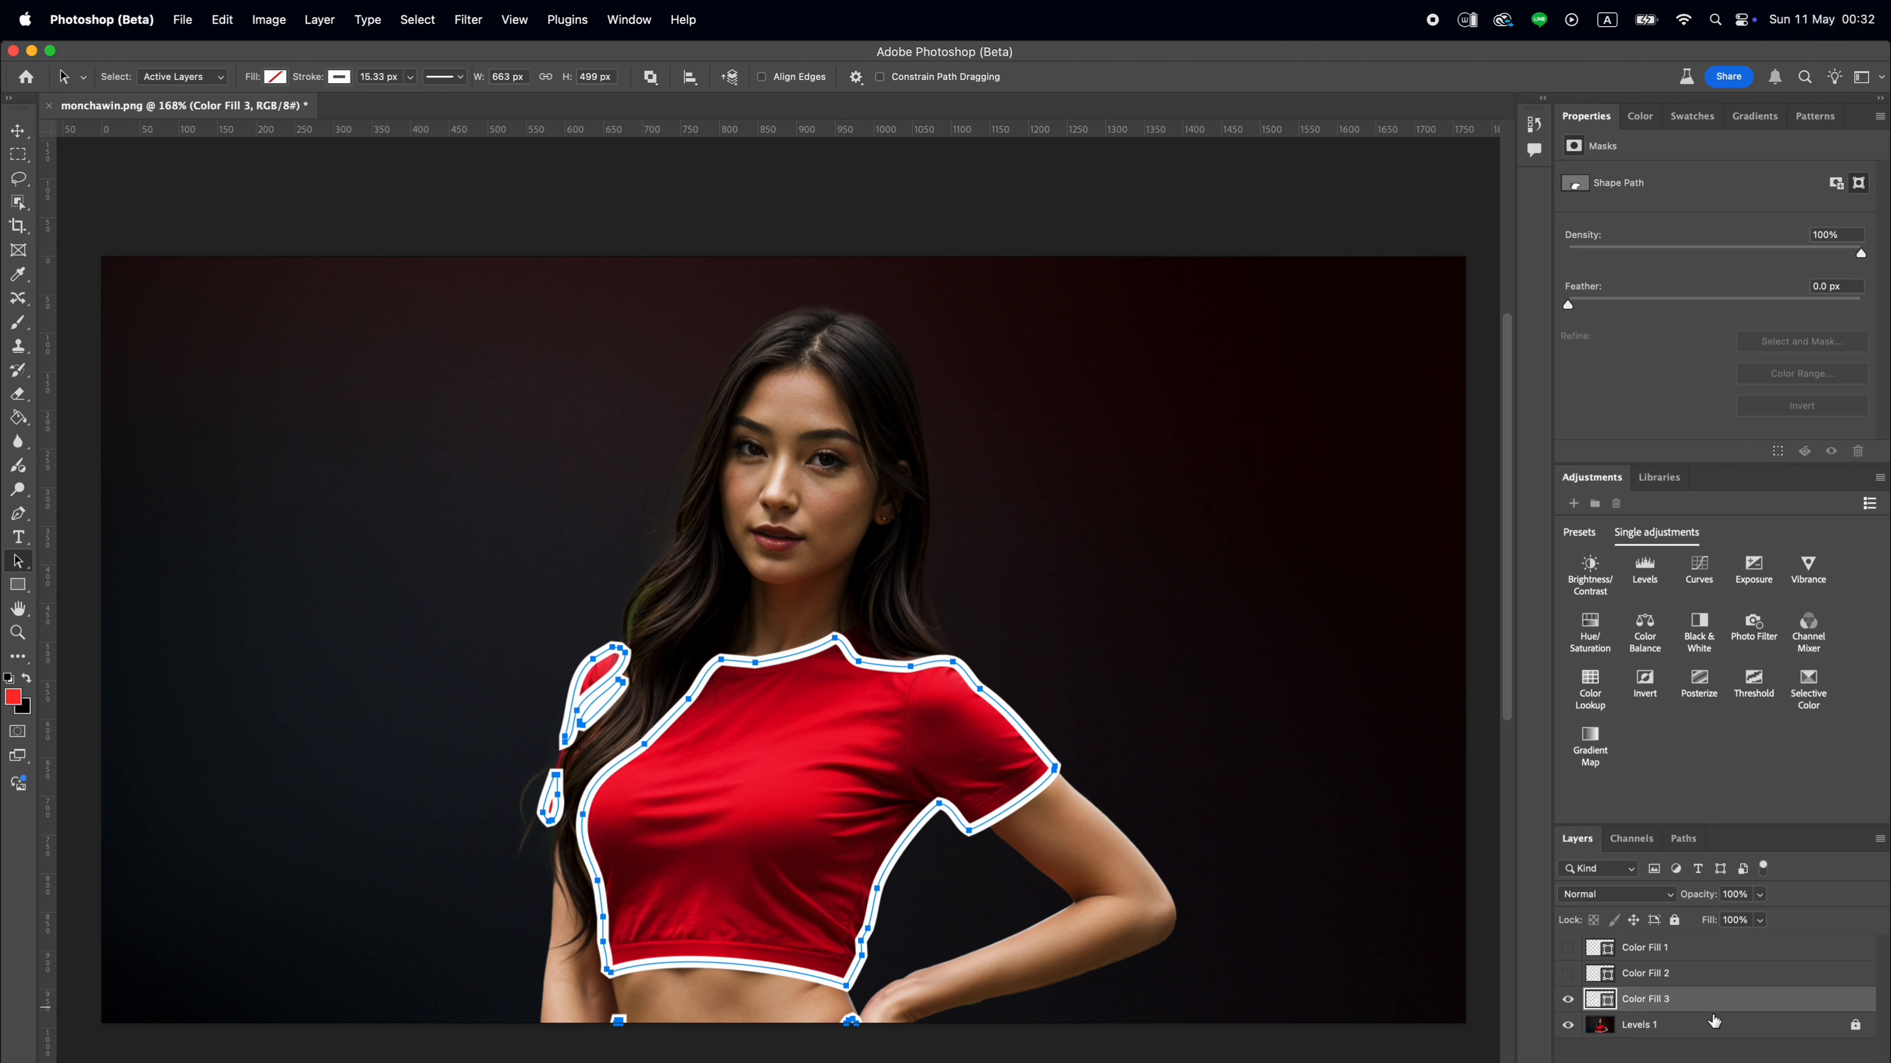
{"action": "left_click", "coordinate": [1728, 1032]}
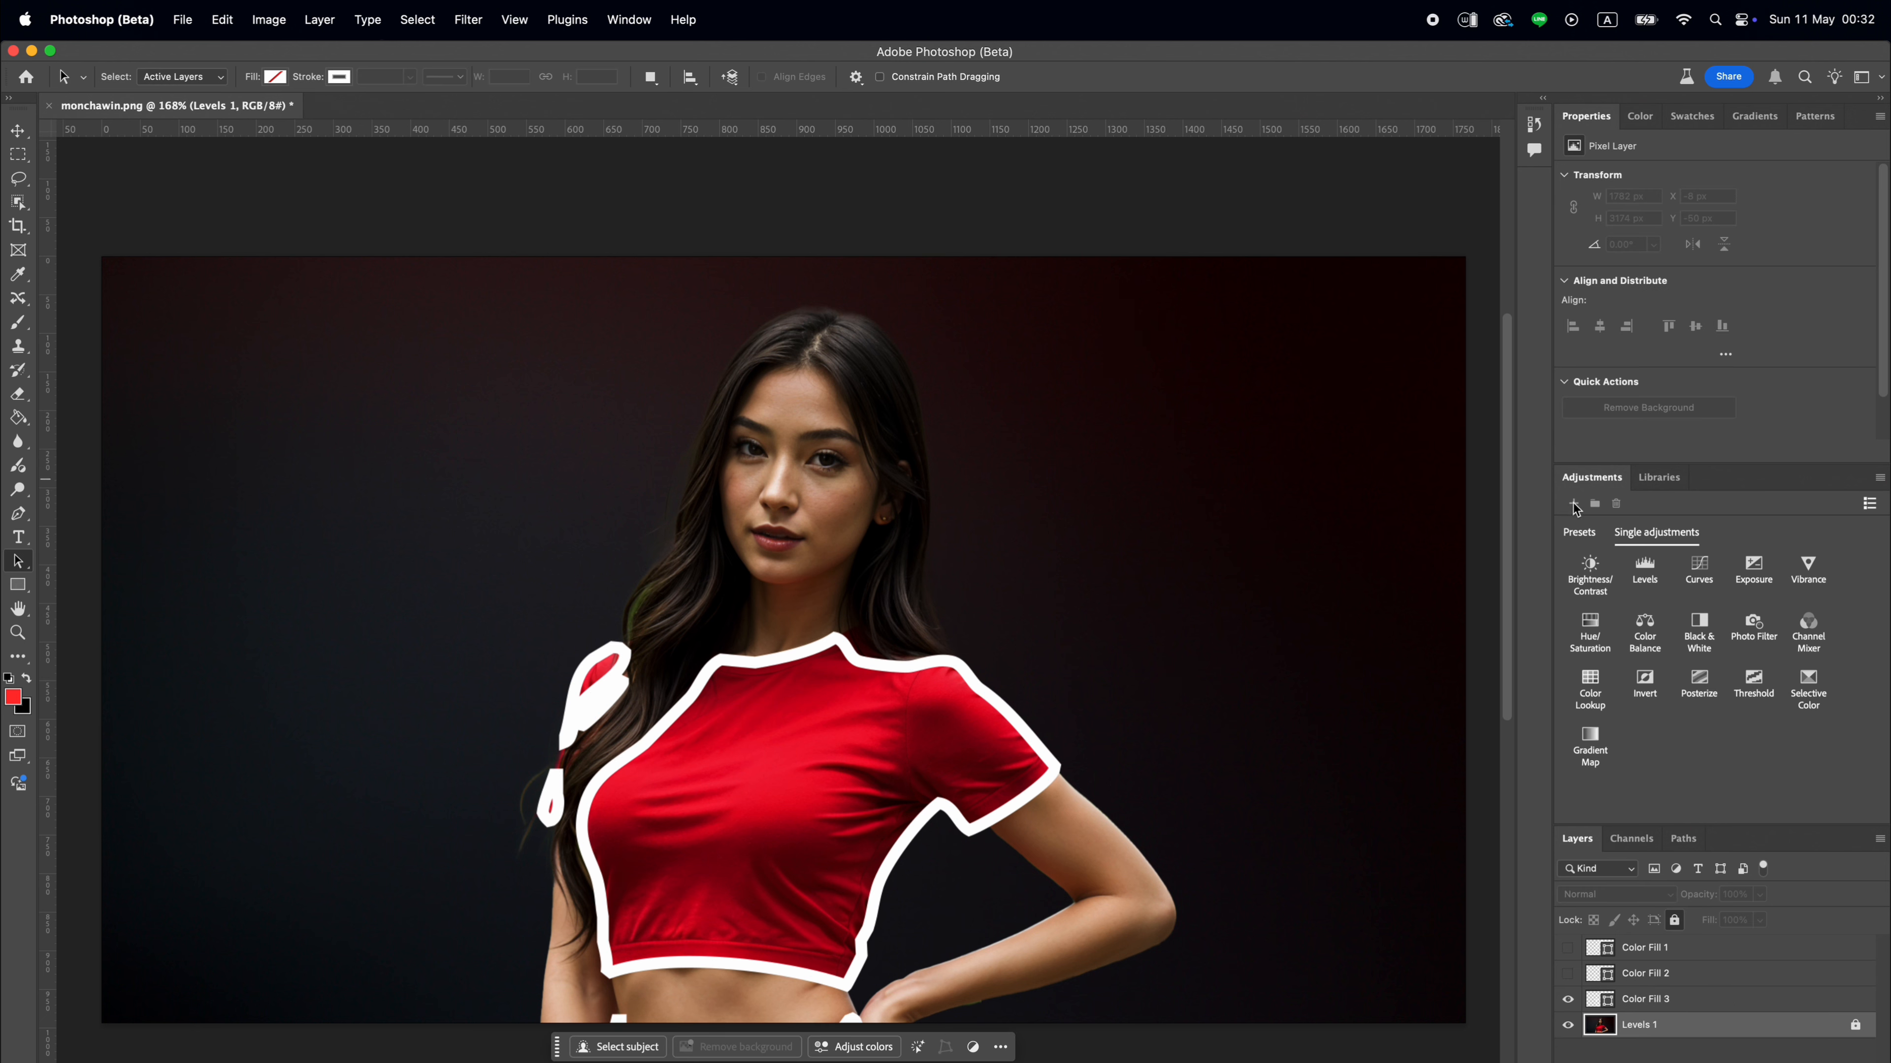
Darken the image with a Levels adjustment layer above Levels 1, with the black input at 1 and midtones at 0.63.
{"action": "left_click", "coordinate": [1648, 574]}
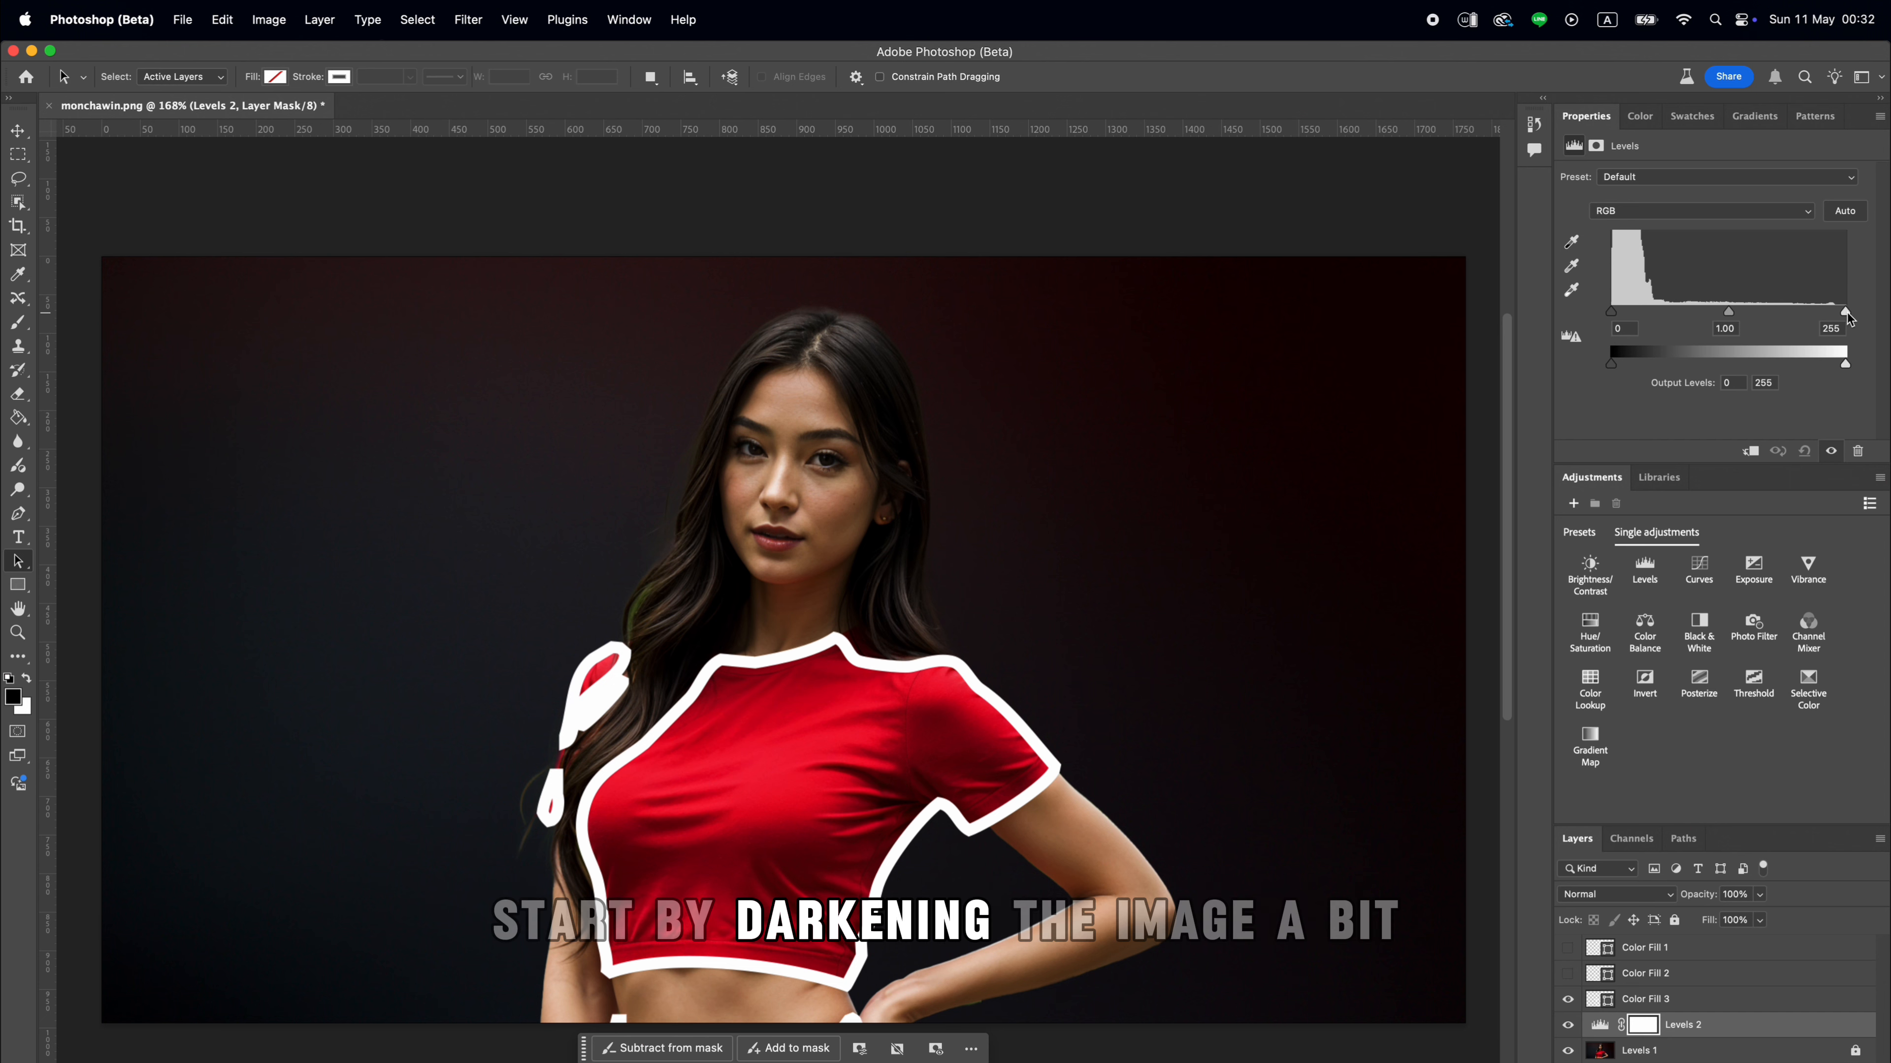
{"action": "left_click_drag", "start_coordinate": [1846, 312], "coordinate": [1762, 312]}
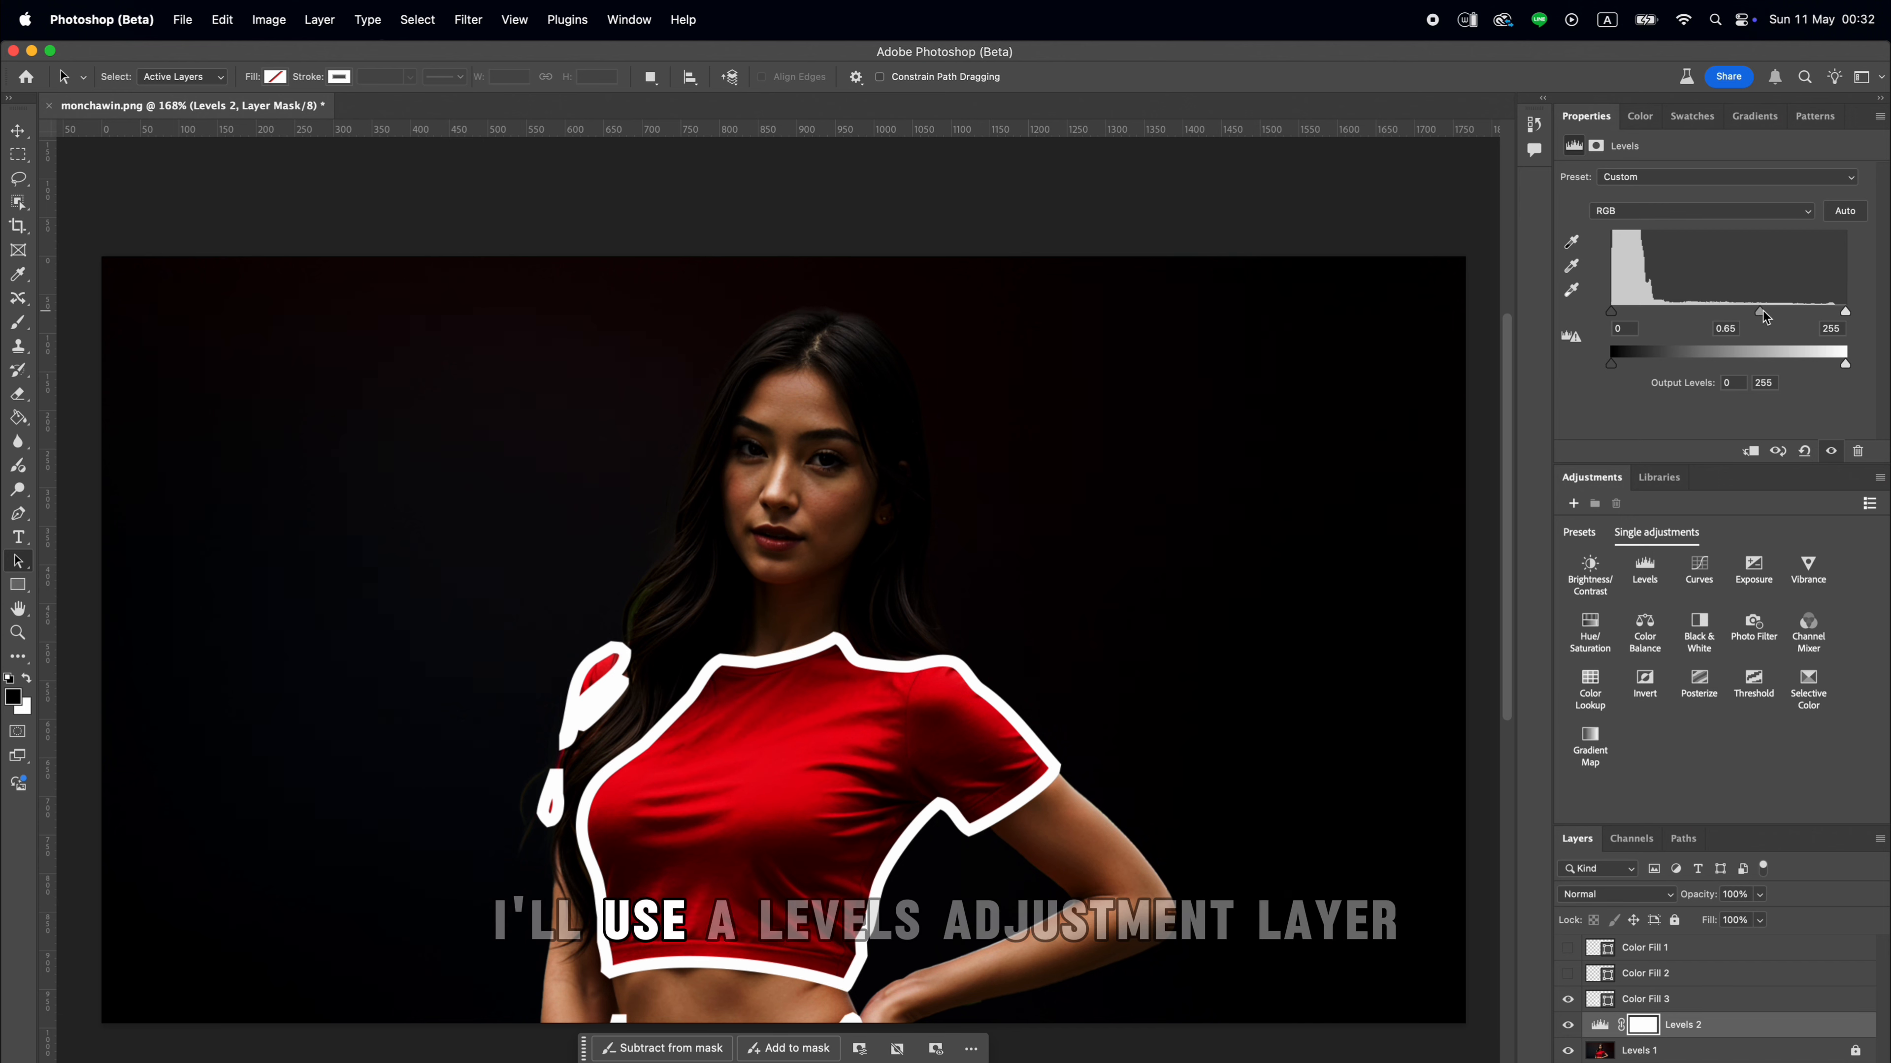
{"action": "left_click_drag", "start_coordinate": [1608, 310], "coordinate": [1635, 318]}
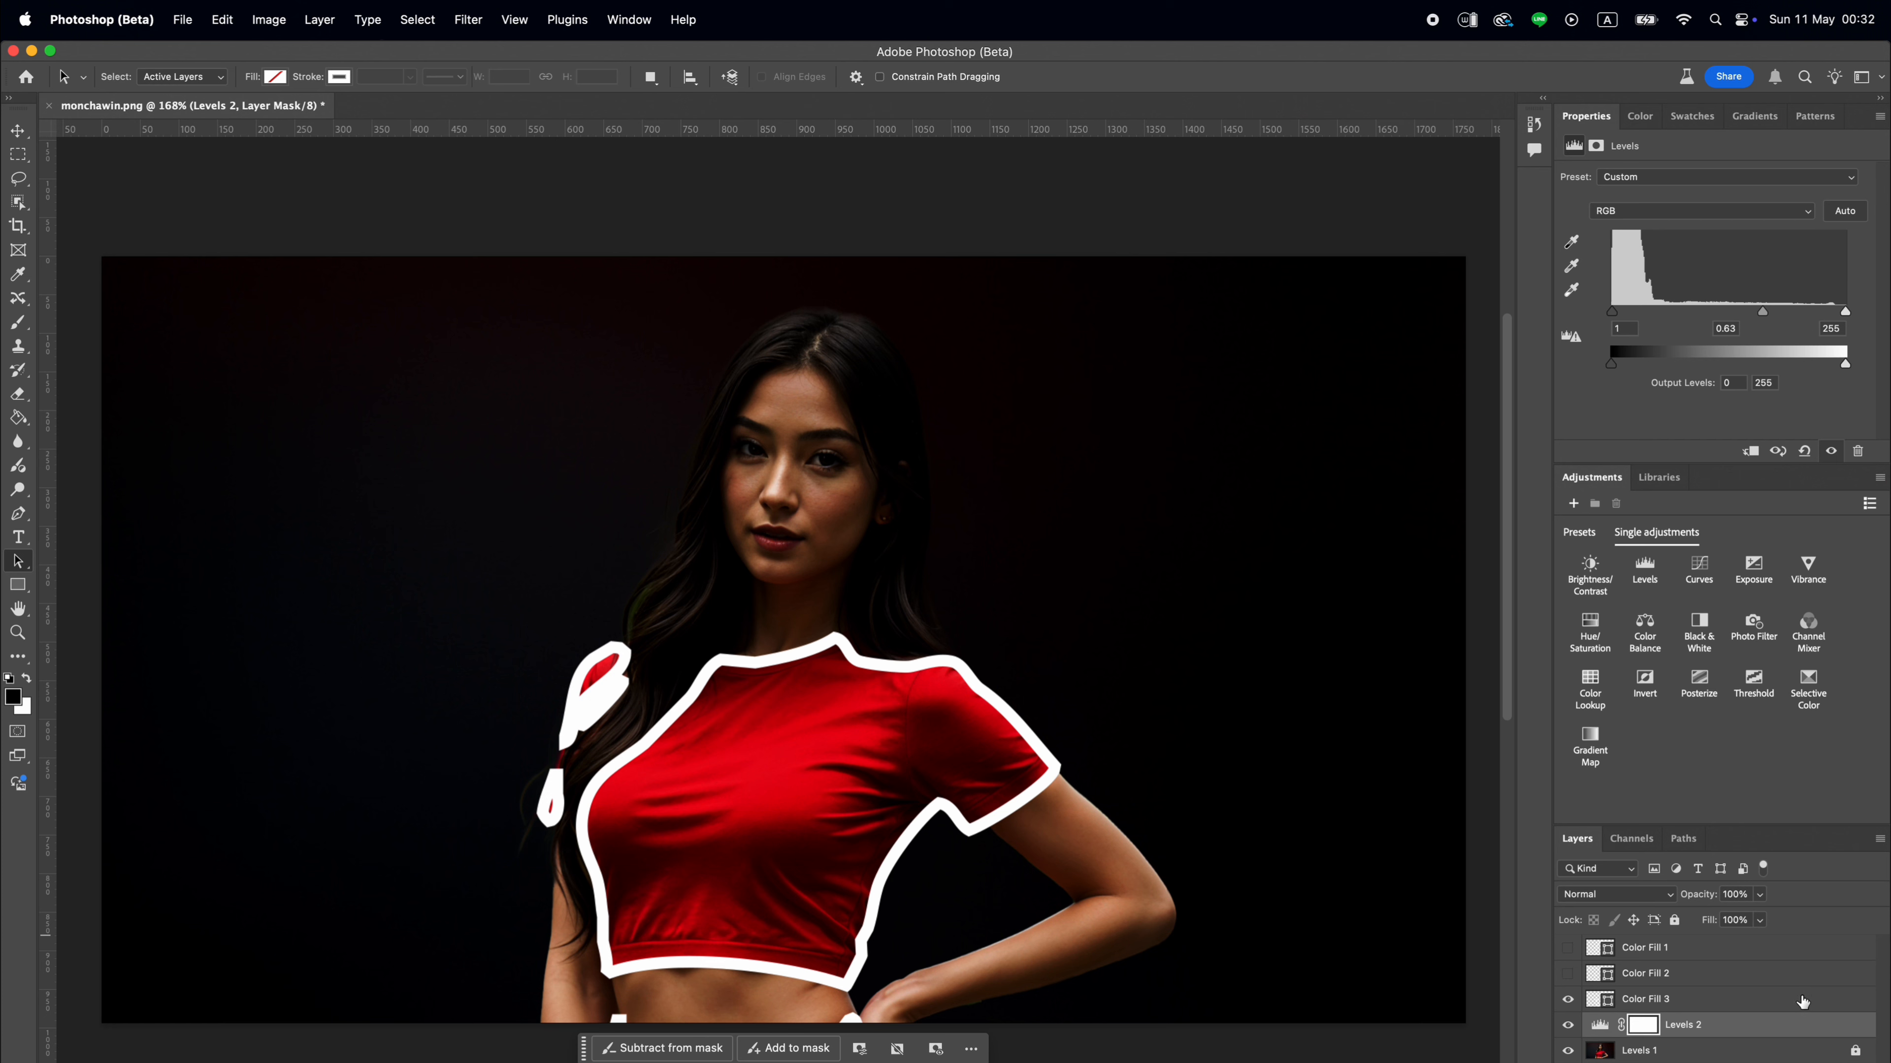
Add a new empty layer above Color Fill 3 and set its blend mode to Linear Light.
{"action": "left_click", "coordinate": [1817, 1001]}
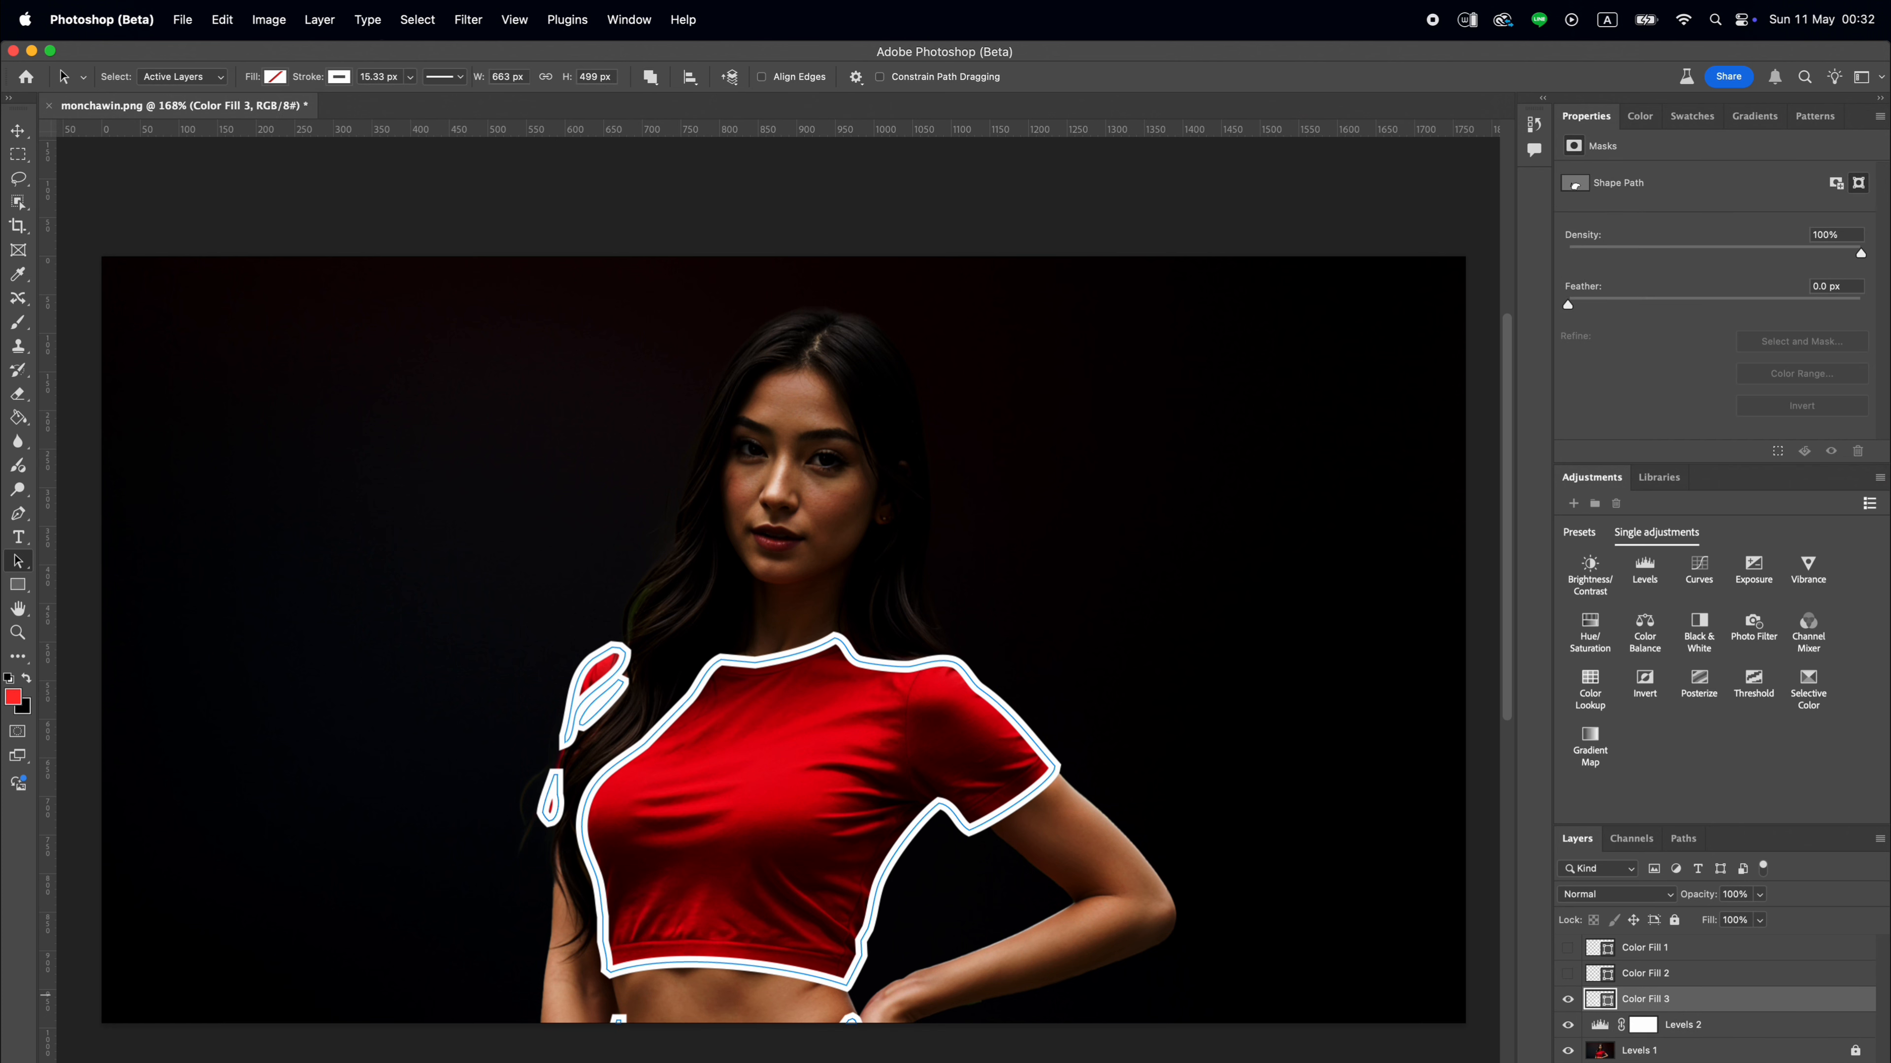
{"action": "key", "text": "super+alt+shift+n"}
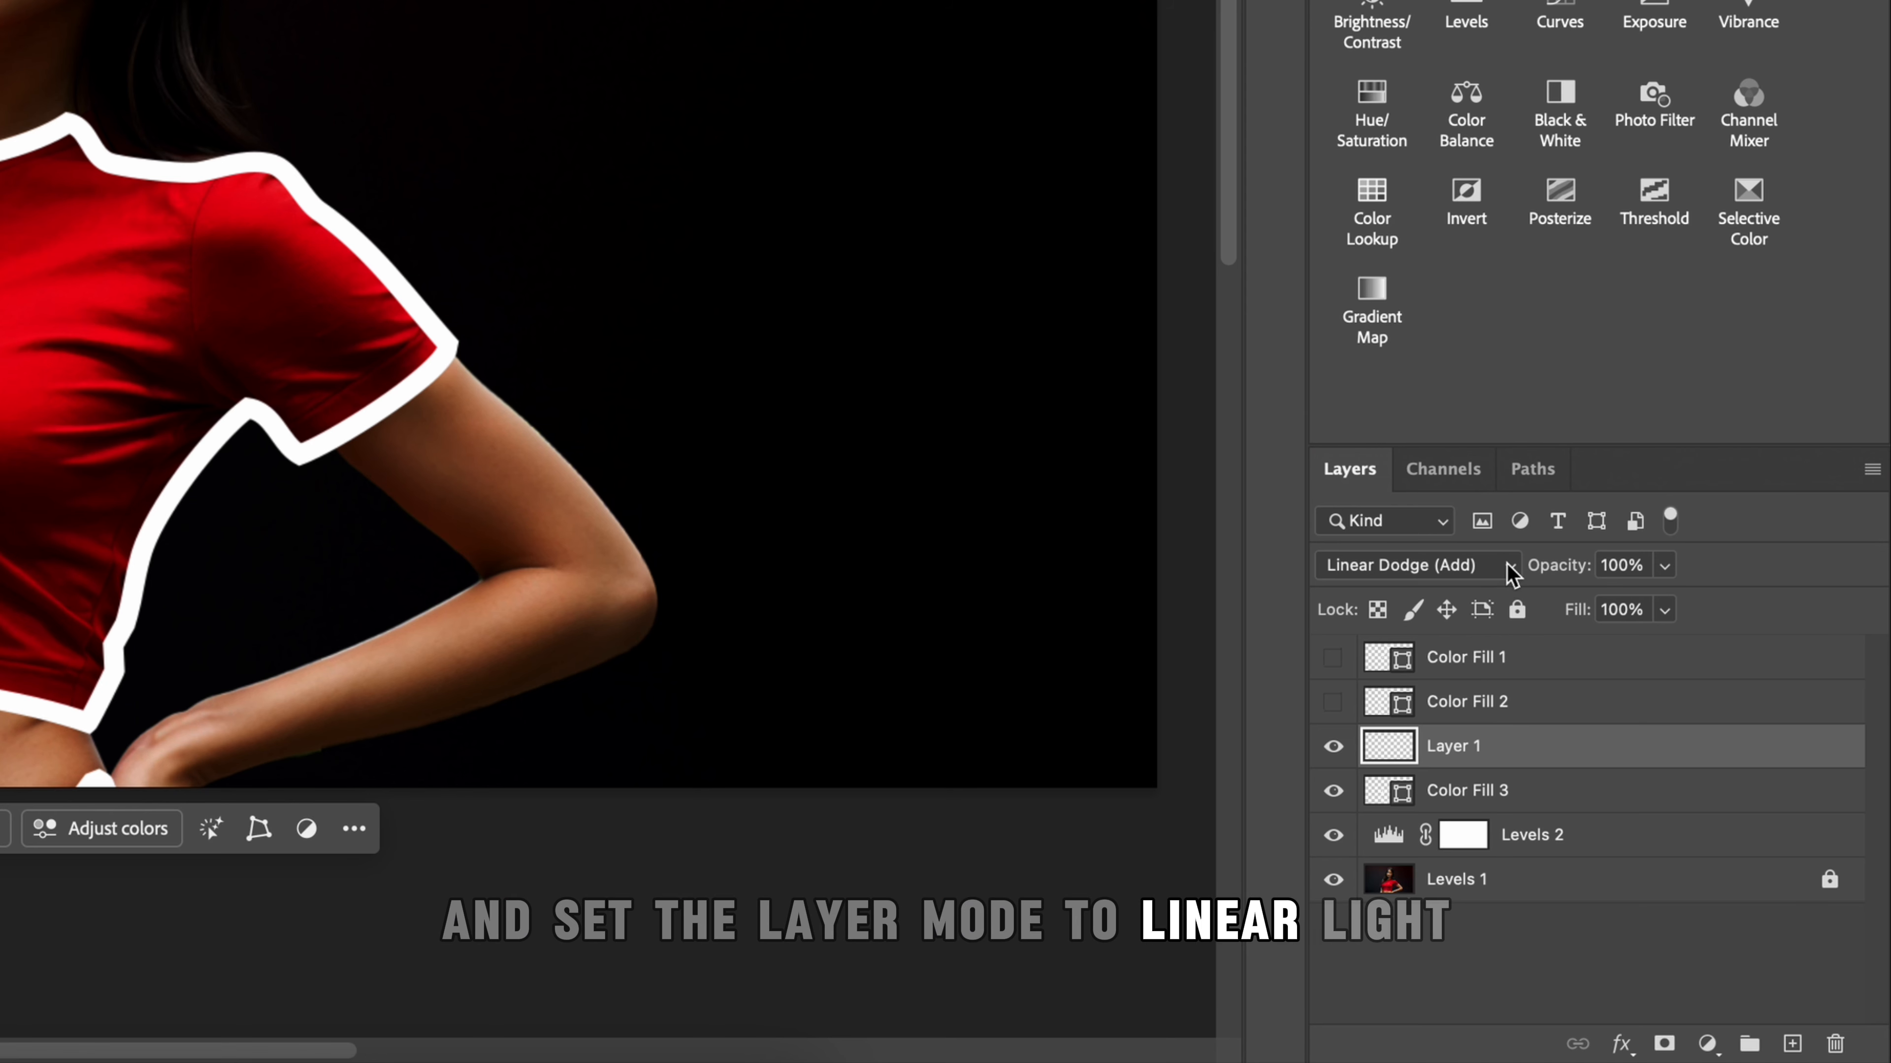
{"action": "left_click", "coordinate": [1668, 894]}
{"action": "mouse_move", "coordinate": [1461, 1048]}
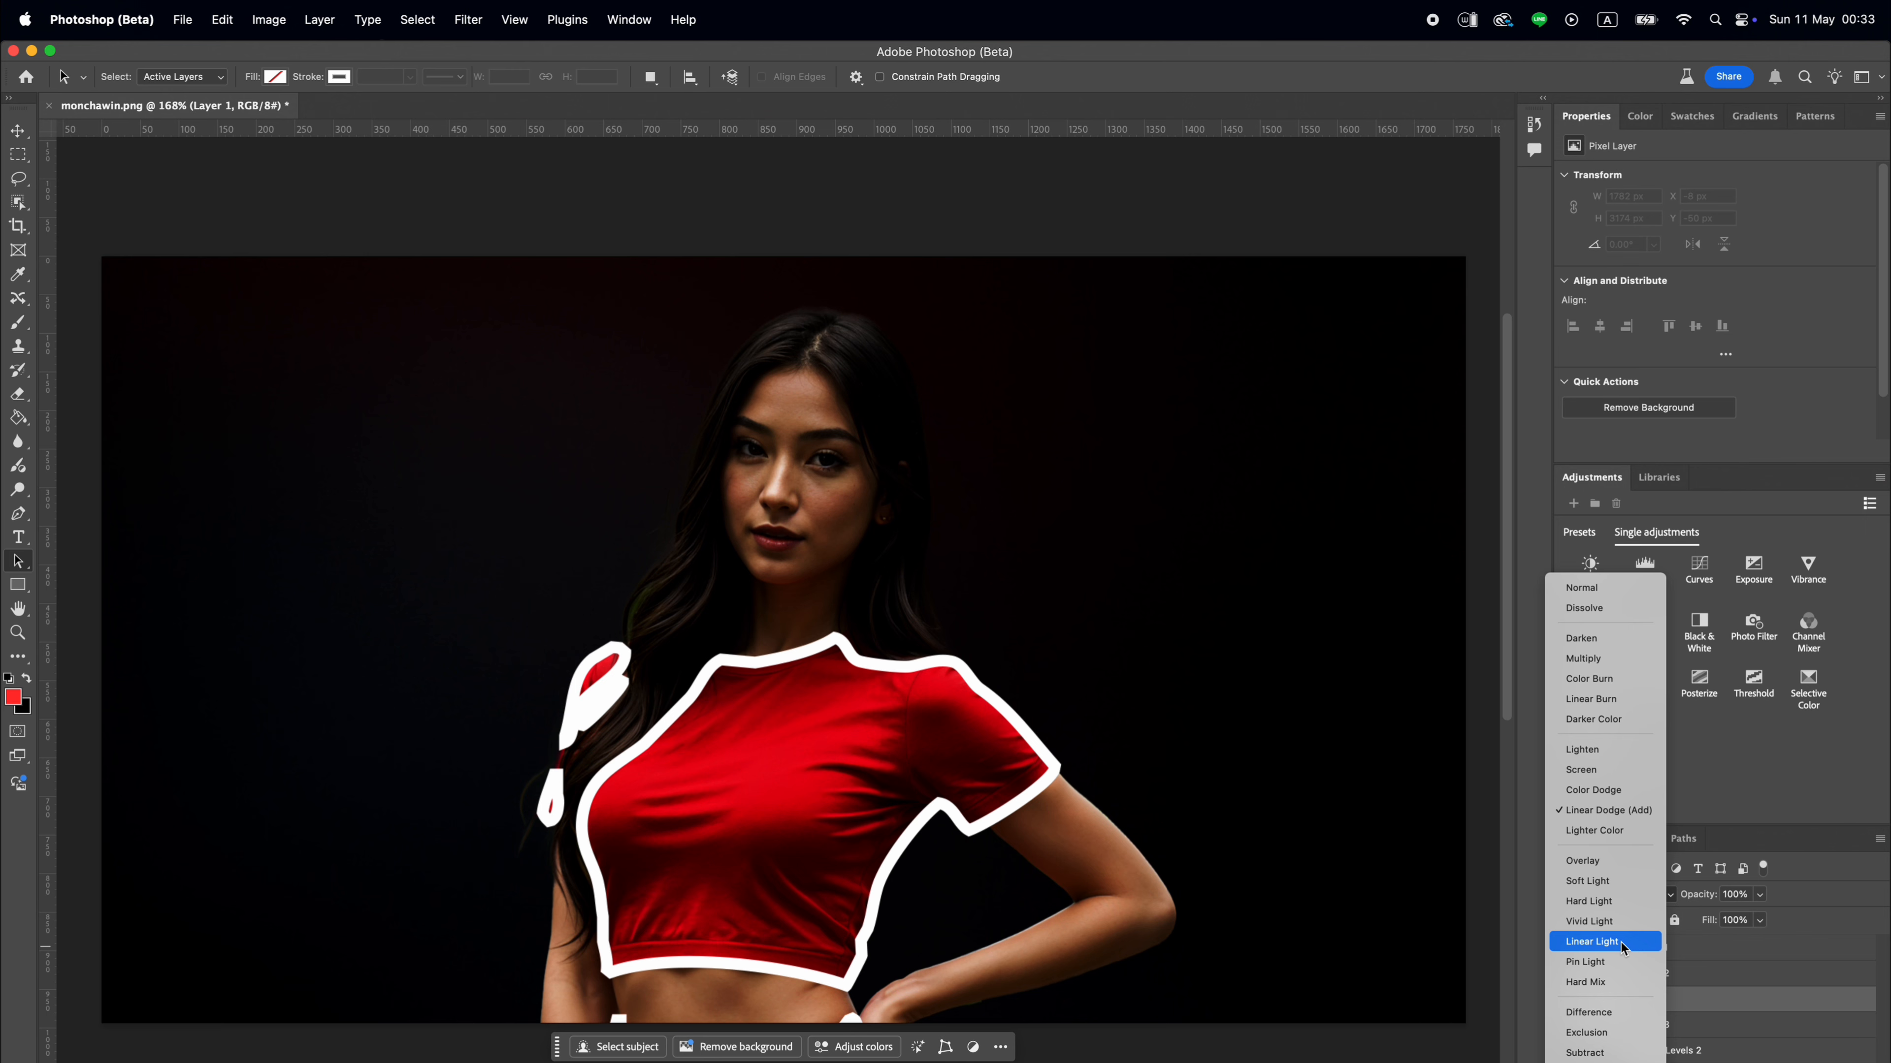
{"action": "left_click", "coordinate": [1620, 943]}
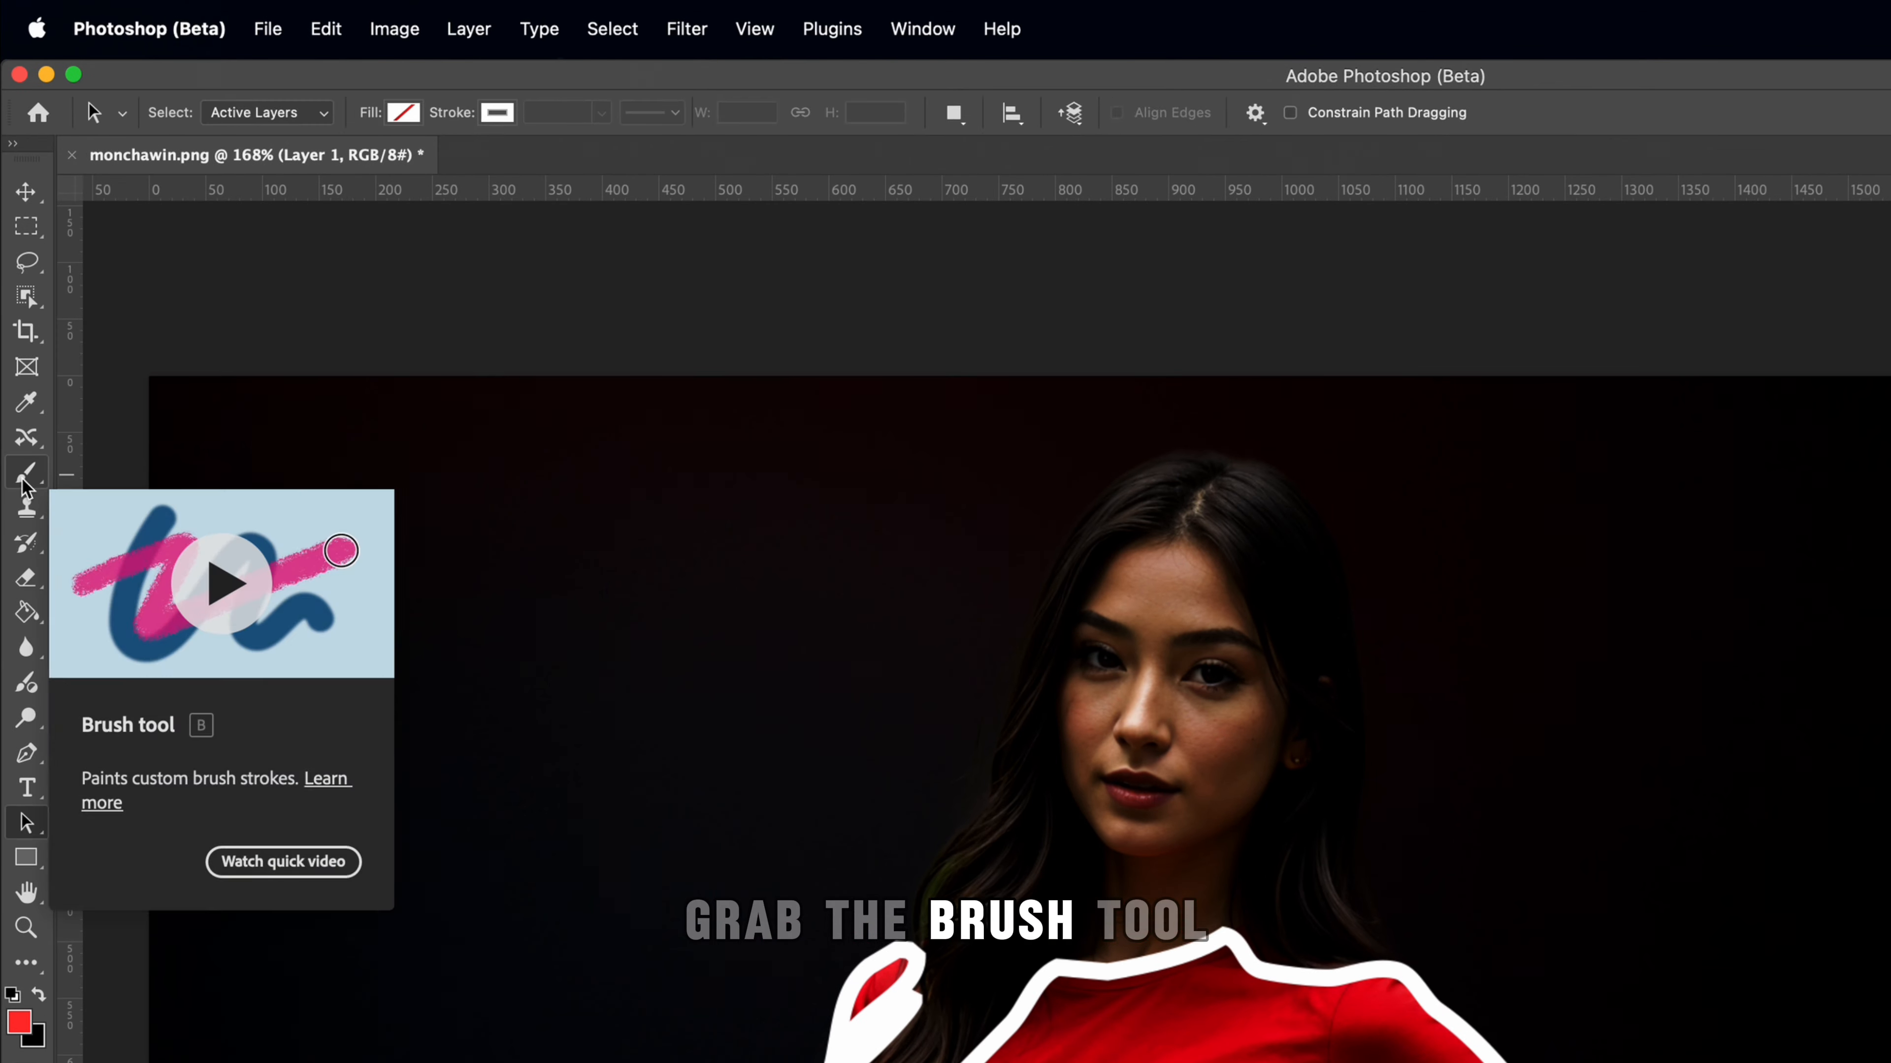
Set up a soft round brush with 80 px size, 0% hardness and 38% opacity.
{"action": "left_click", "coordinate": [18, 327]}
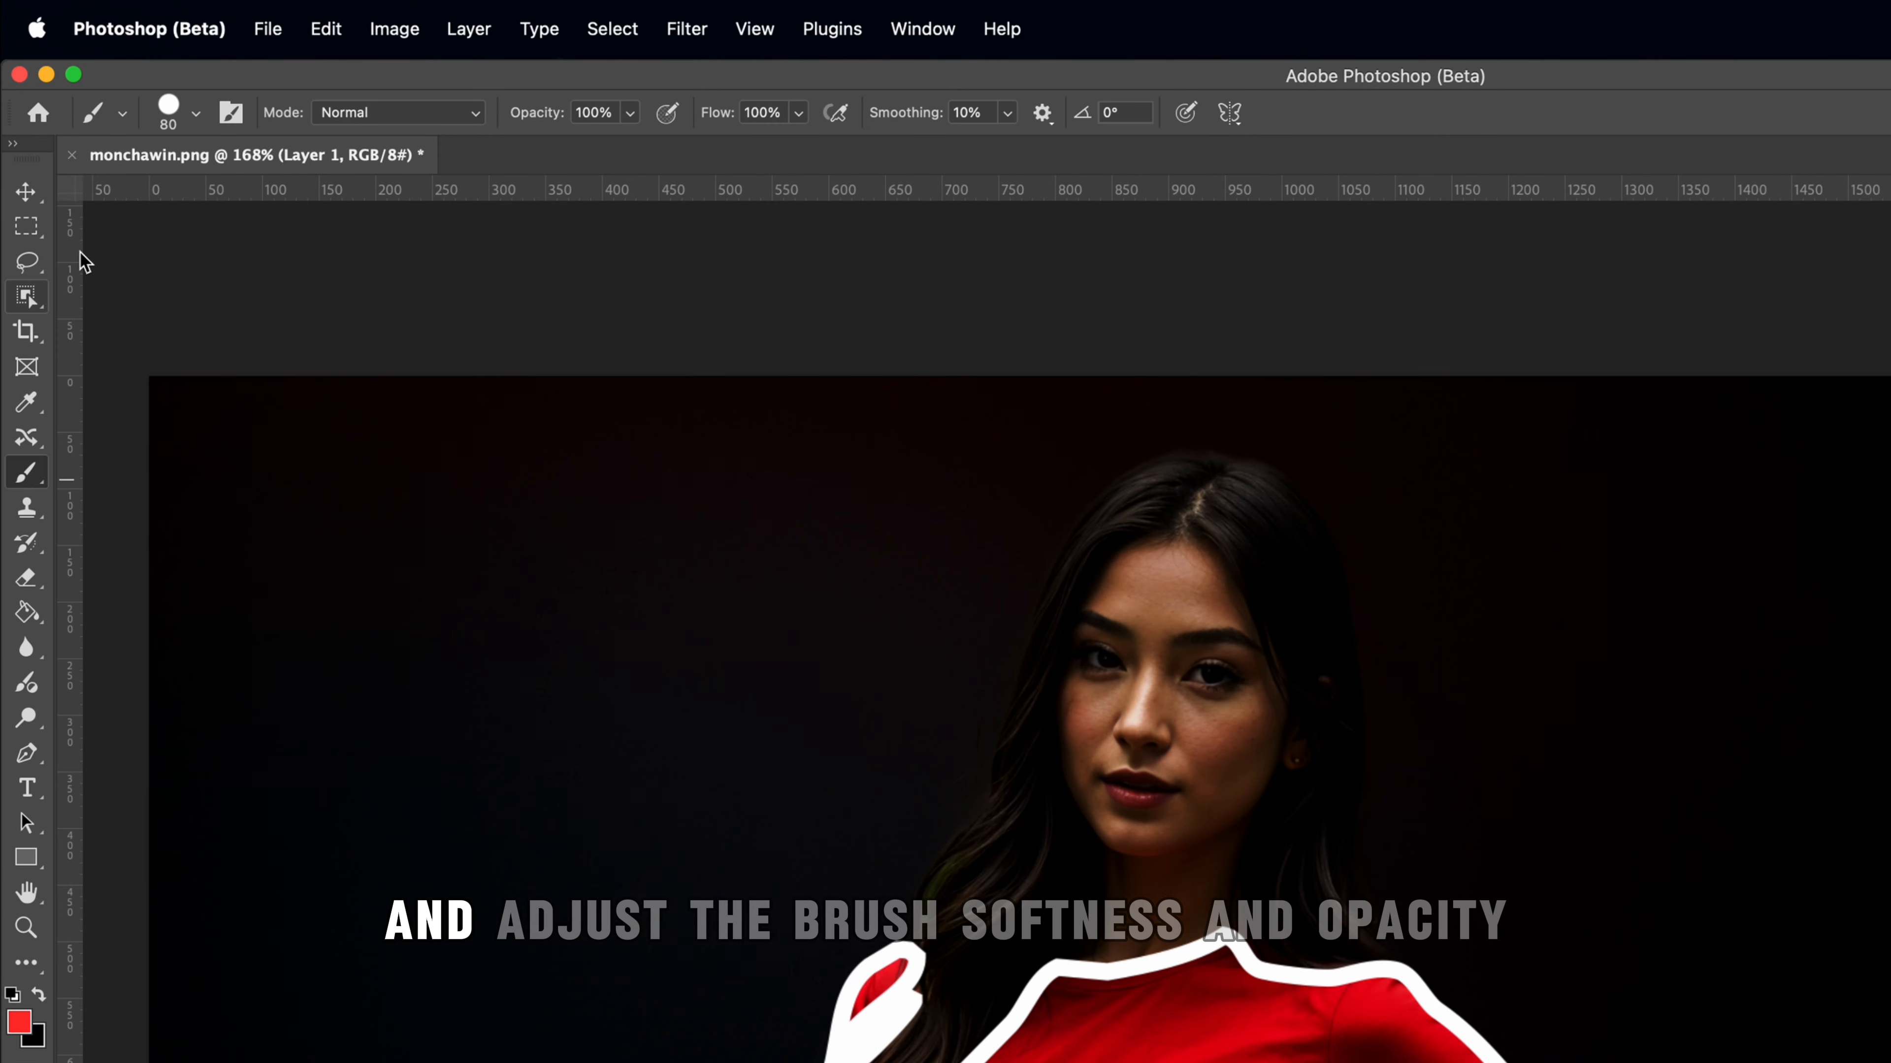
{"action": "left_click", "coordinate": [174, 105]}
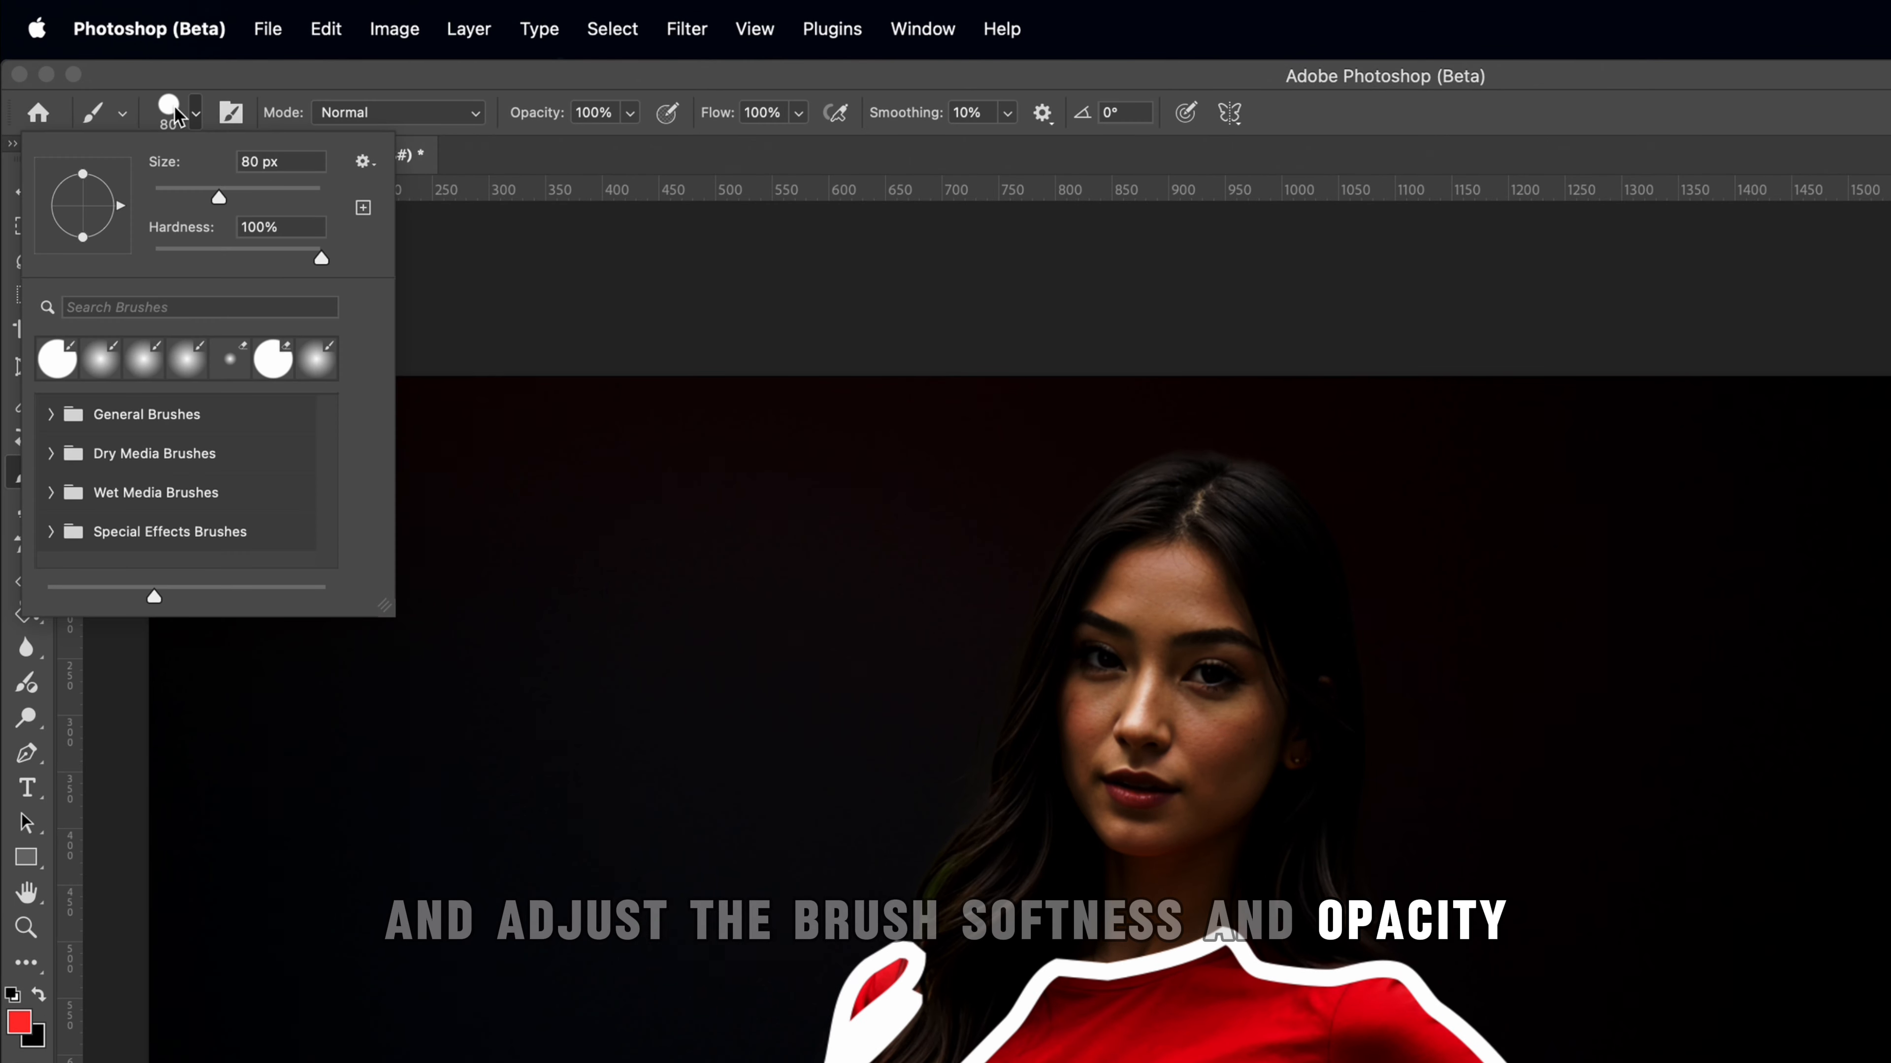
{"action": "left_click", "coordinate": [104, 359]}
{"action": "key", "text": "3"}
{"action": "key", "text": "8"}
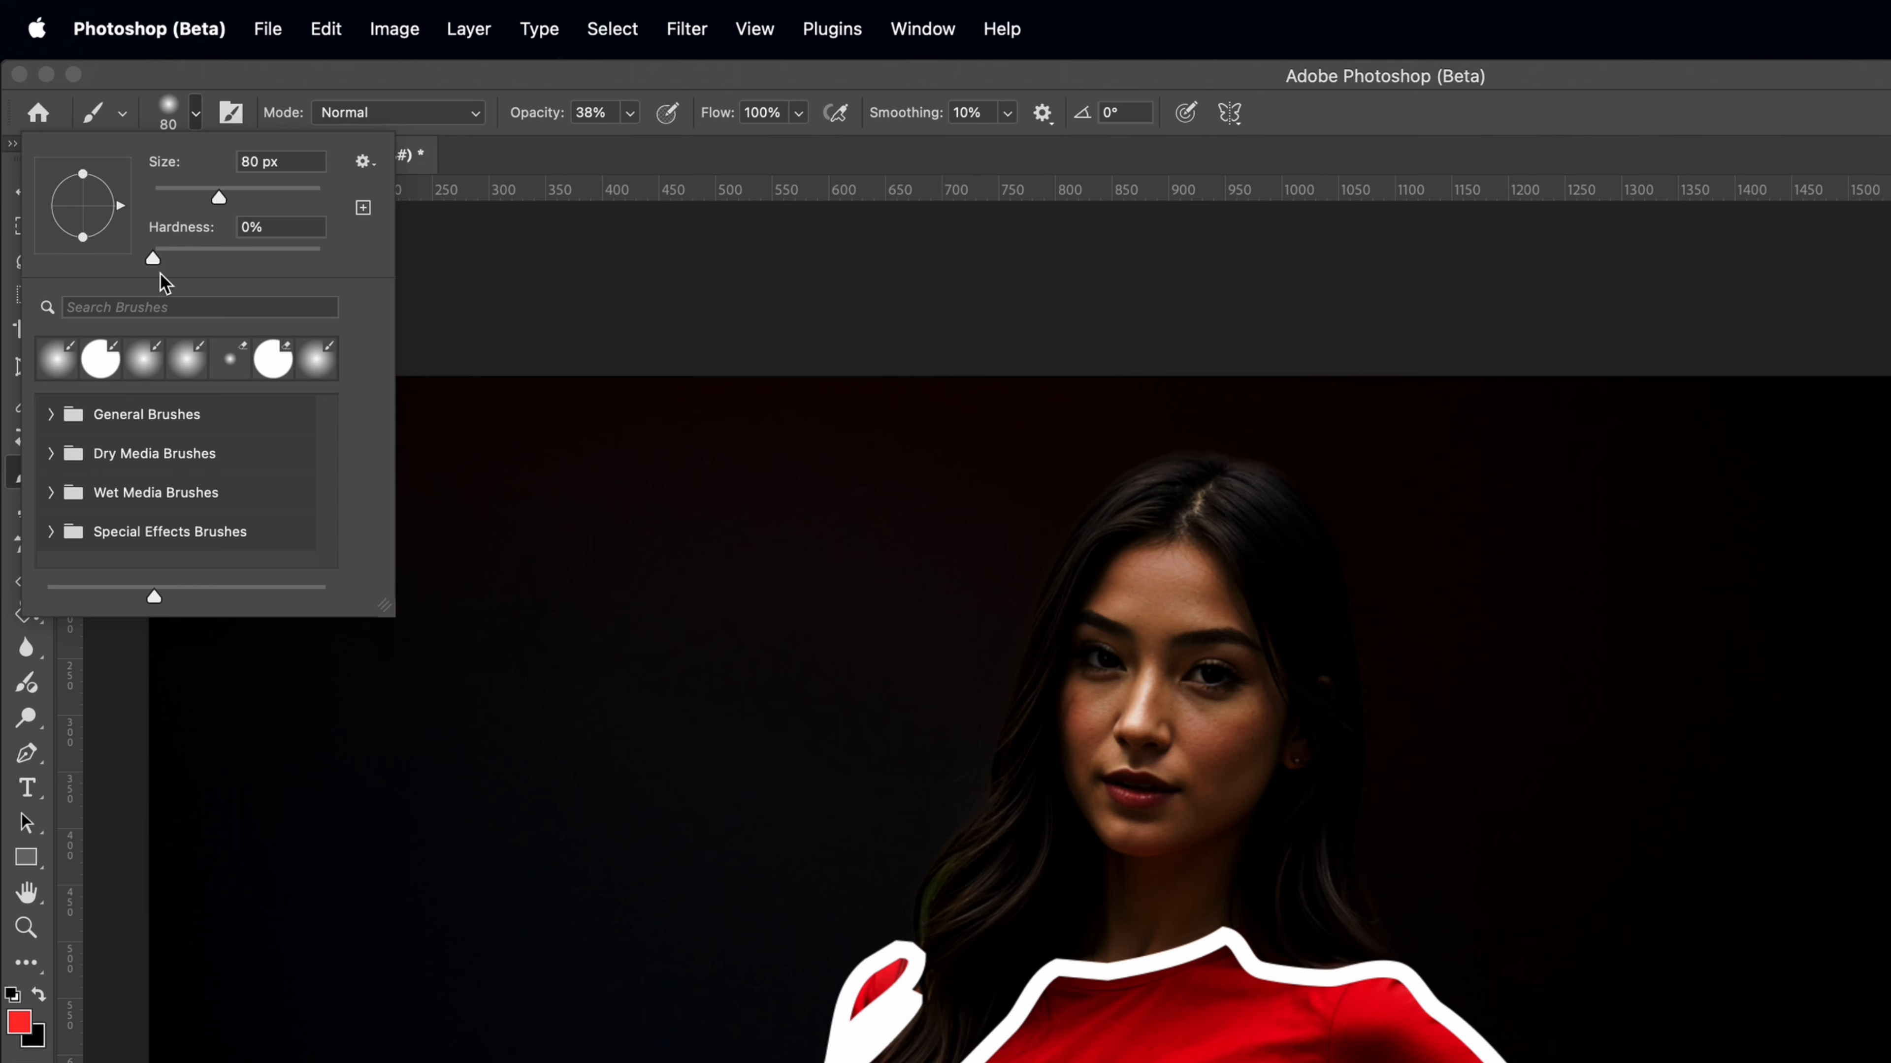
{"action": "left_click", "coordinate": [451, 272]}
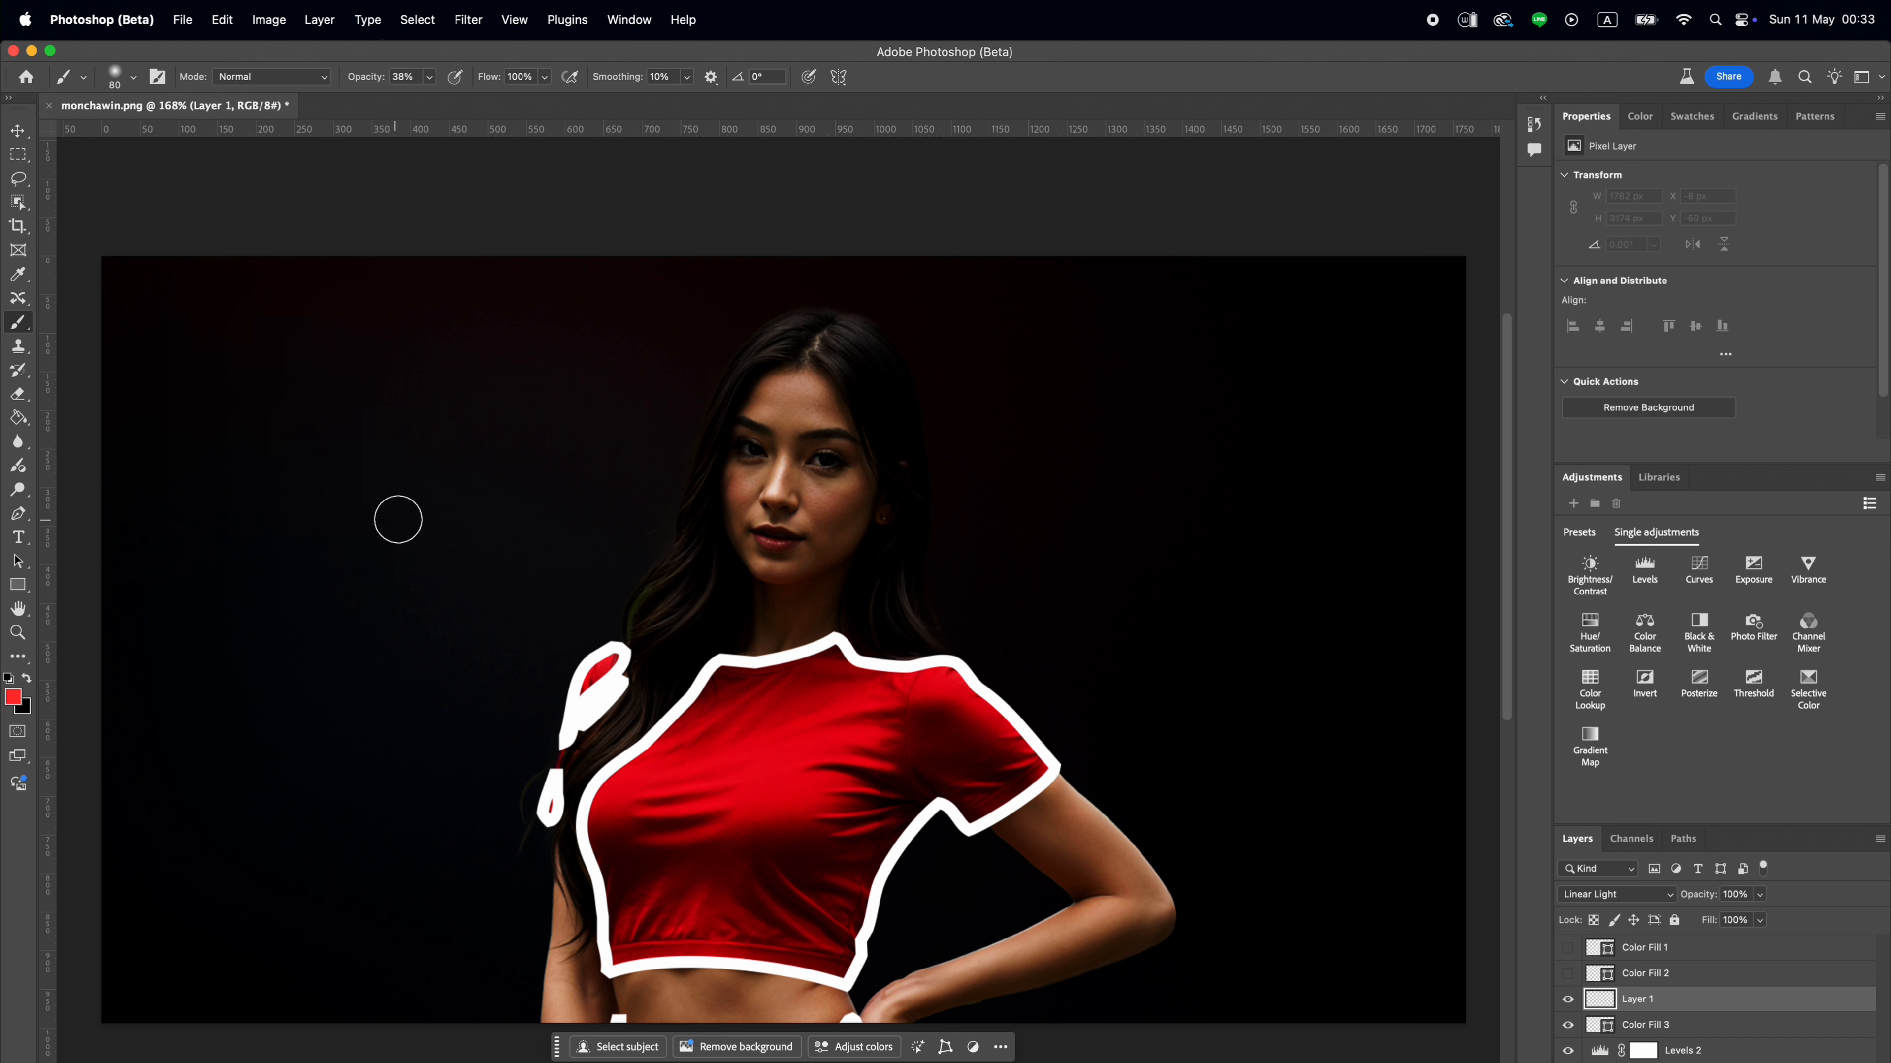
Paint a test stroke on the dark background, undo it, and set the brush opacity to 54%.
{"action": "mouse_move", "coordinate": [351, 468]}
{"action": "left_mouse_down"}
{"action": "mouse_move", "coordinate": [320, 505]}
{"action": "mouse_move", "coordinate": [387, 490]}
{"action": "mouse_move", "coordinate": [452, 418]}
{"action": "left_mouse_up"}
{"action": "key", "text": "super+z"}
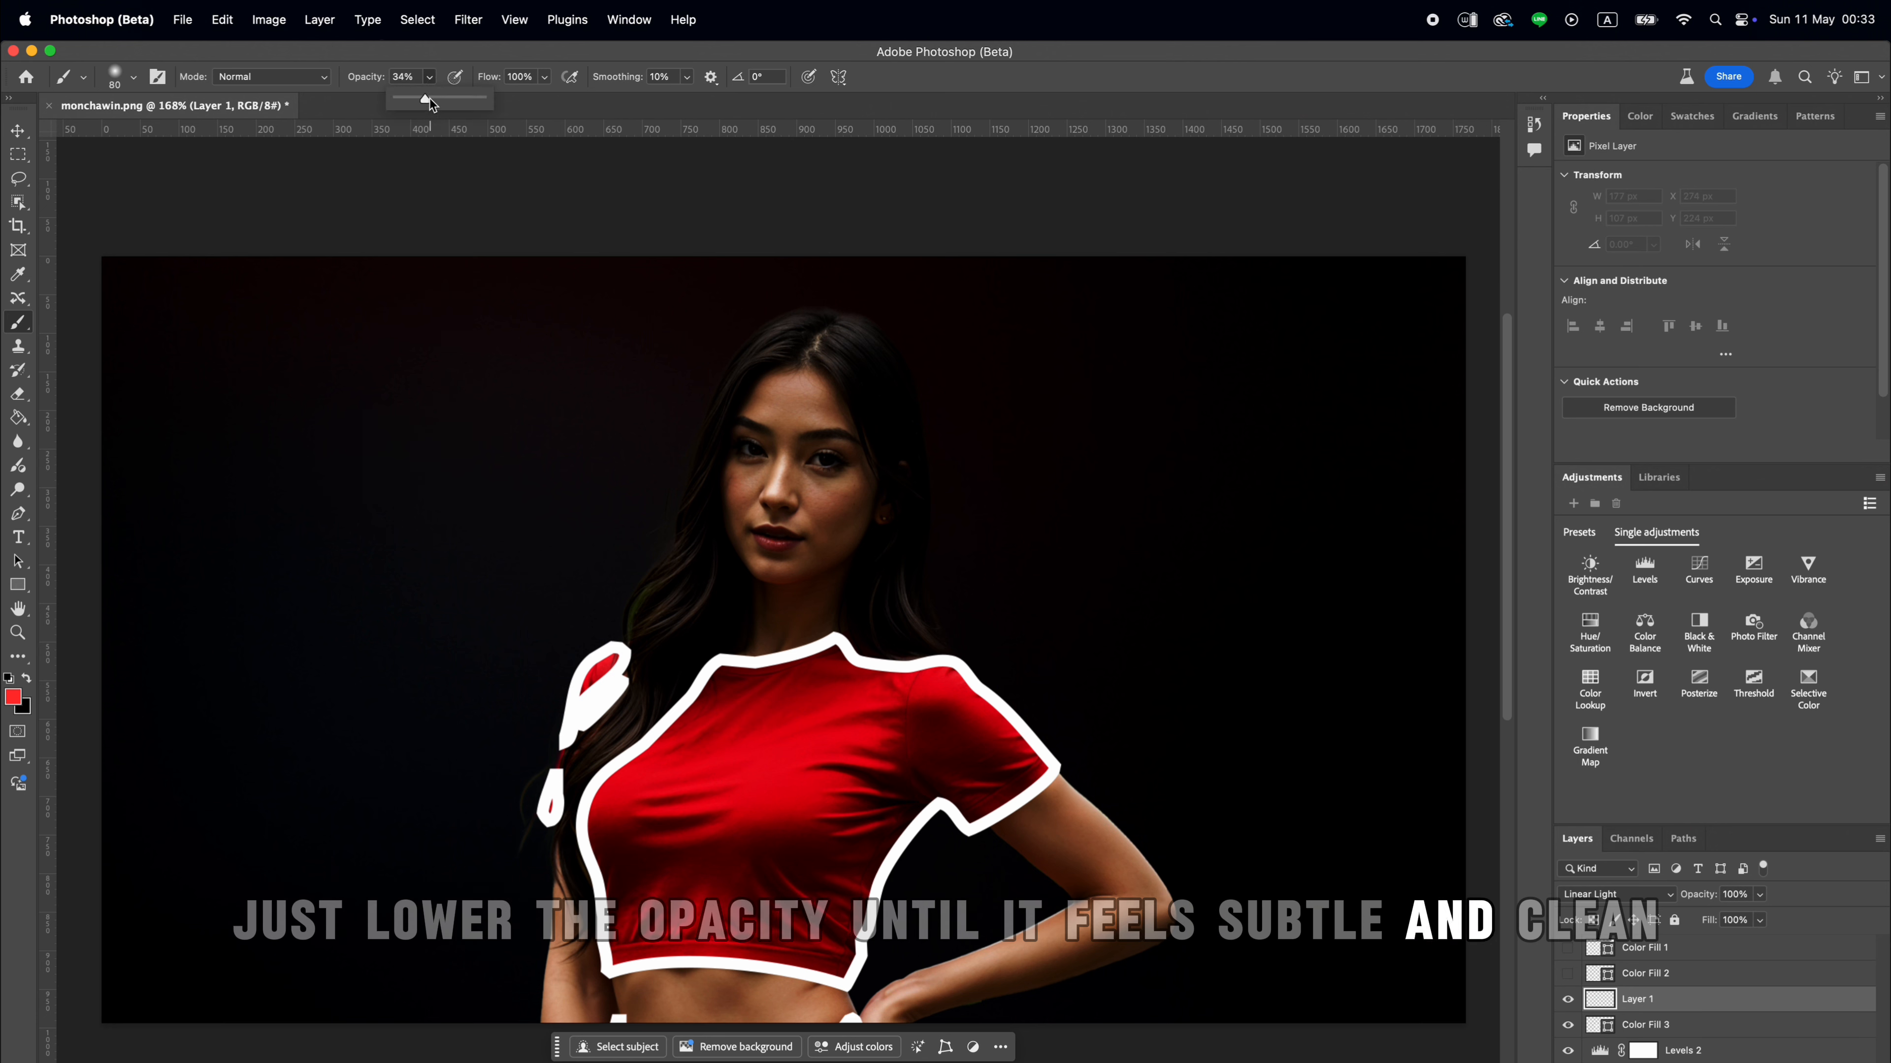
{"action": "left_click_drag", "start_coordinate": [429, 98], "coordinate": [442, 99]}
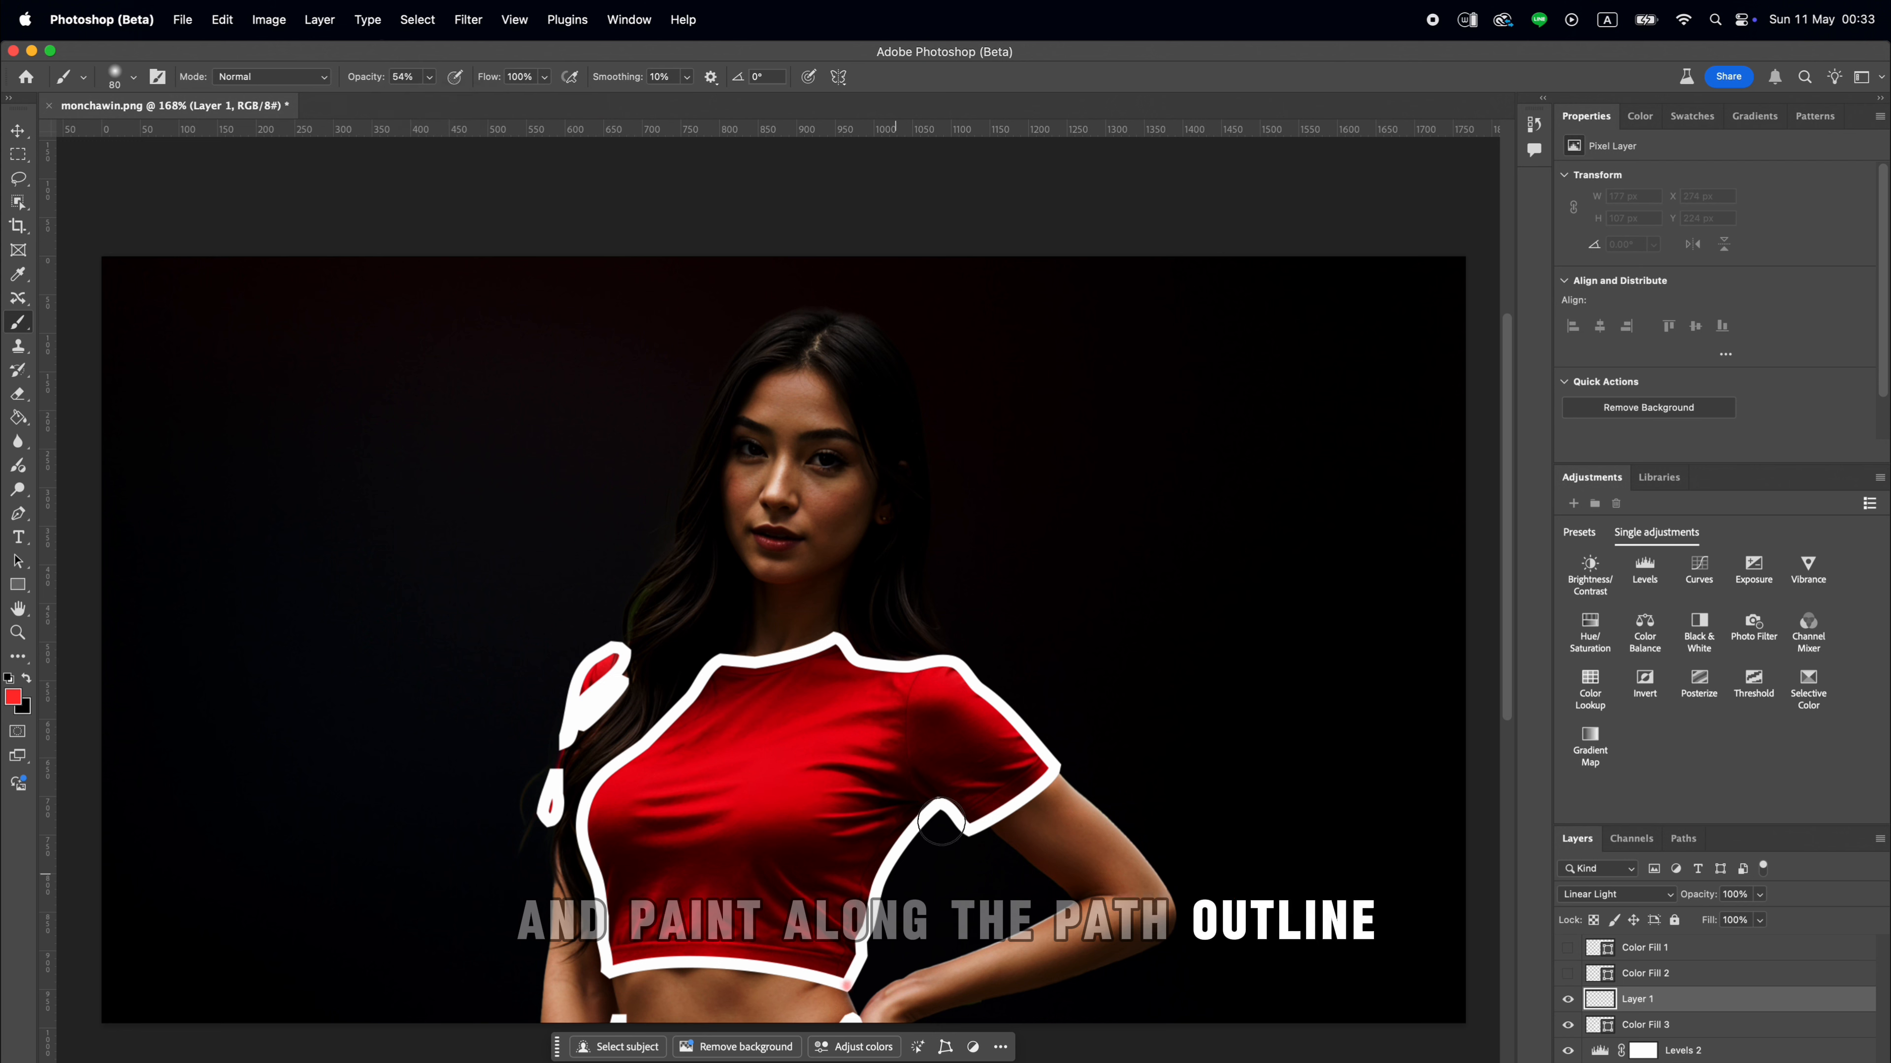
Try painting the red glow along the shirt's side below the sleeve with the 80 px brush, undoing each stroke.
{"action": "left_click_drag", "start_coordinate": [940, 821], "coordinate": [865, 980]}
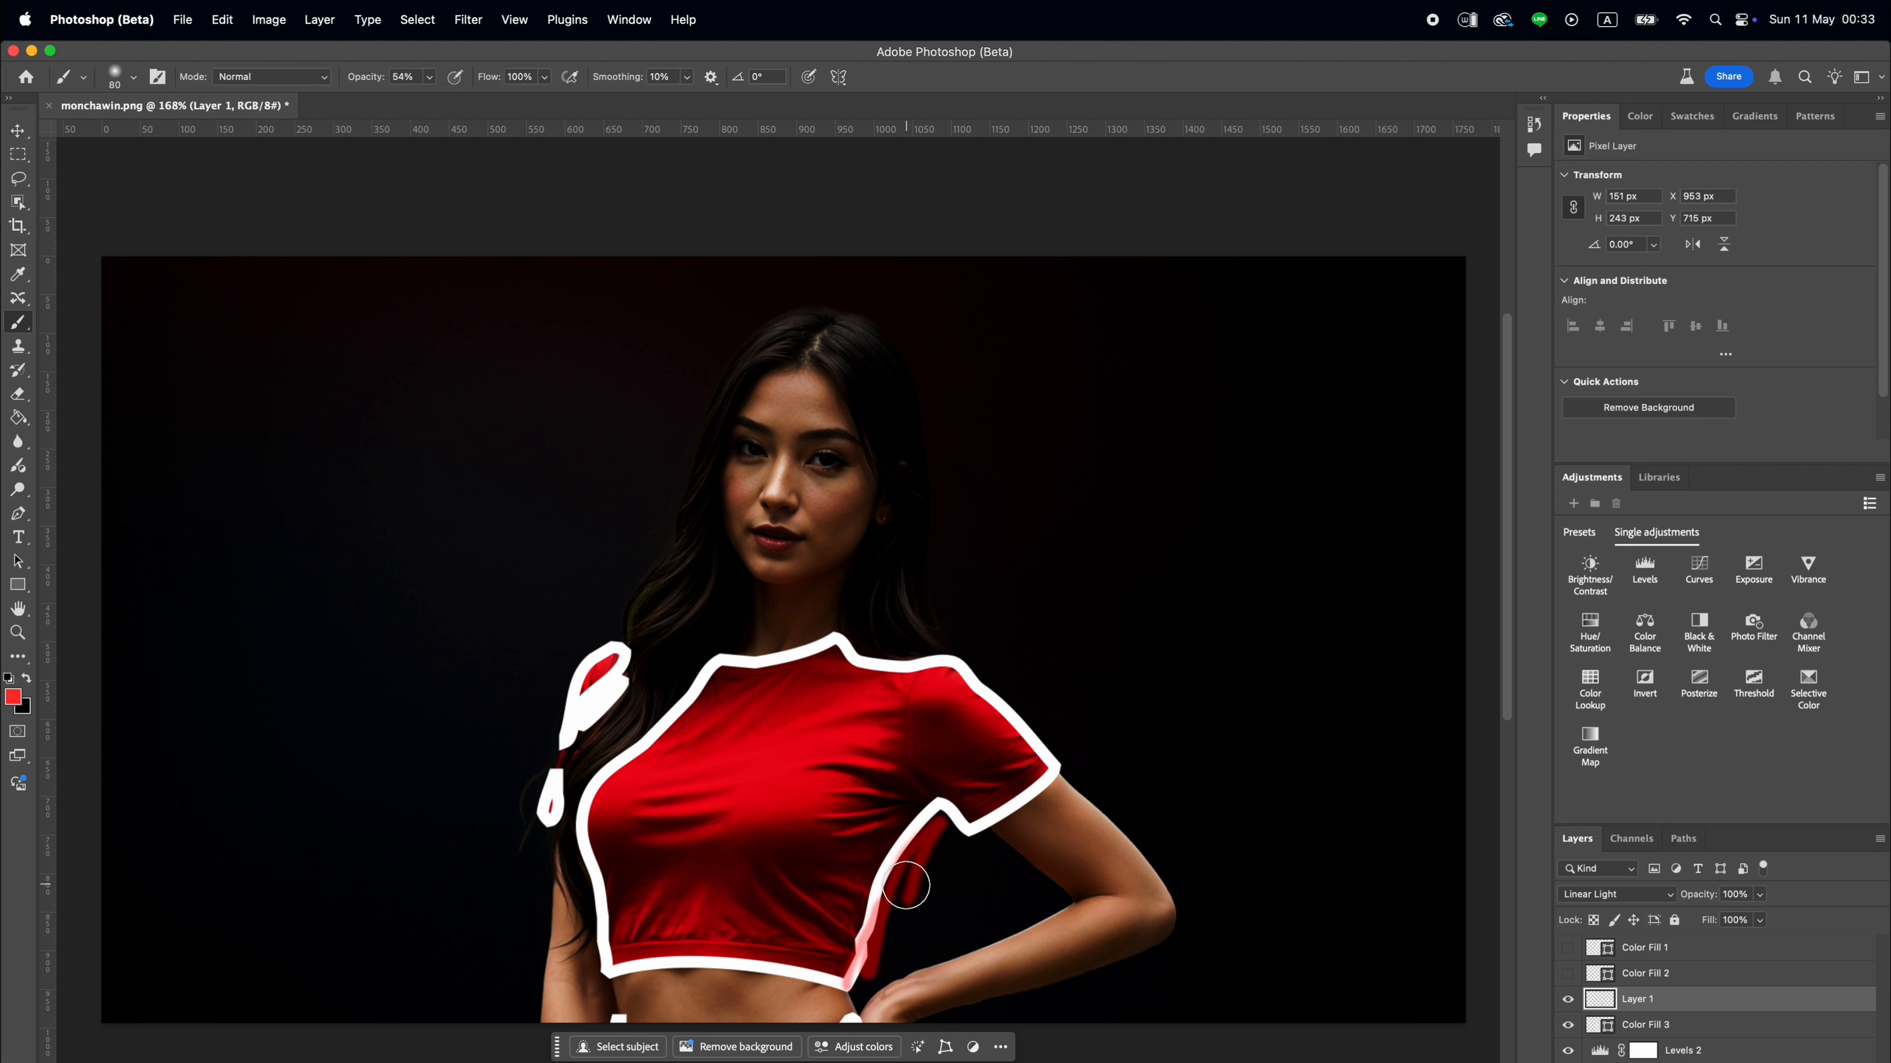
{"action": "key", "text": "super+z"}
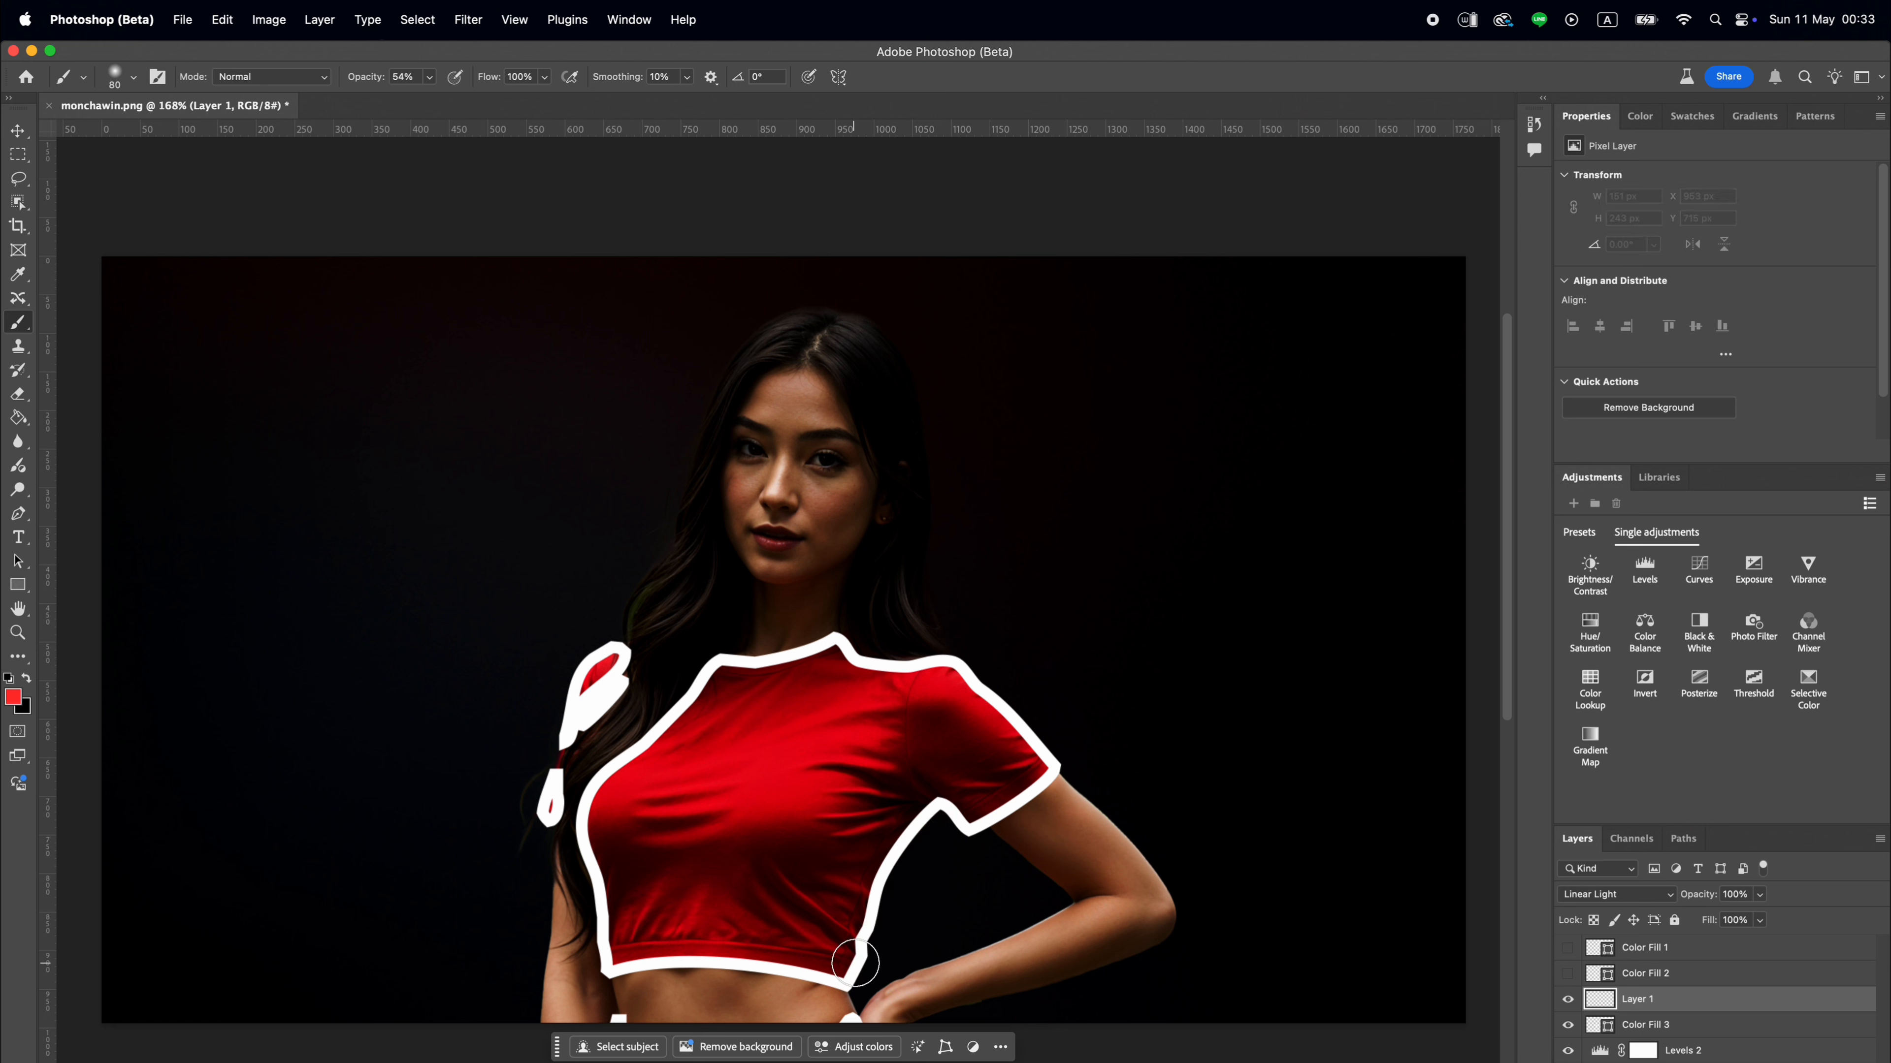
{"action": "left_click_drag", "start_coordinate": [856, 984], "coordinate": [923, 815]}
{"action": "key", "text": "super+z"}
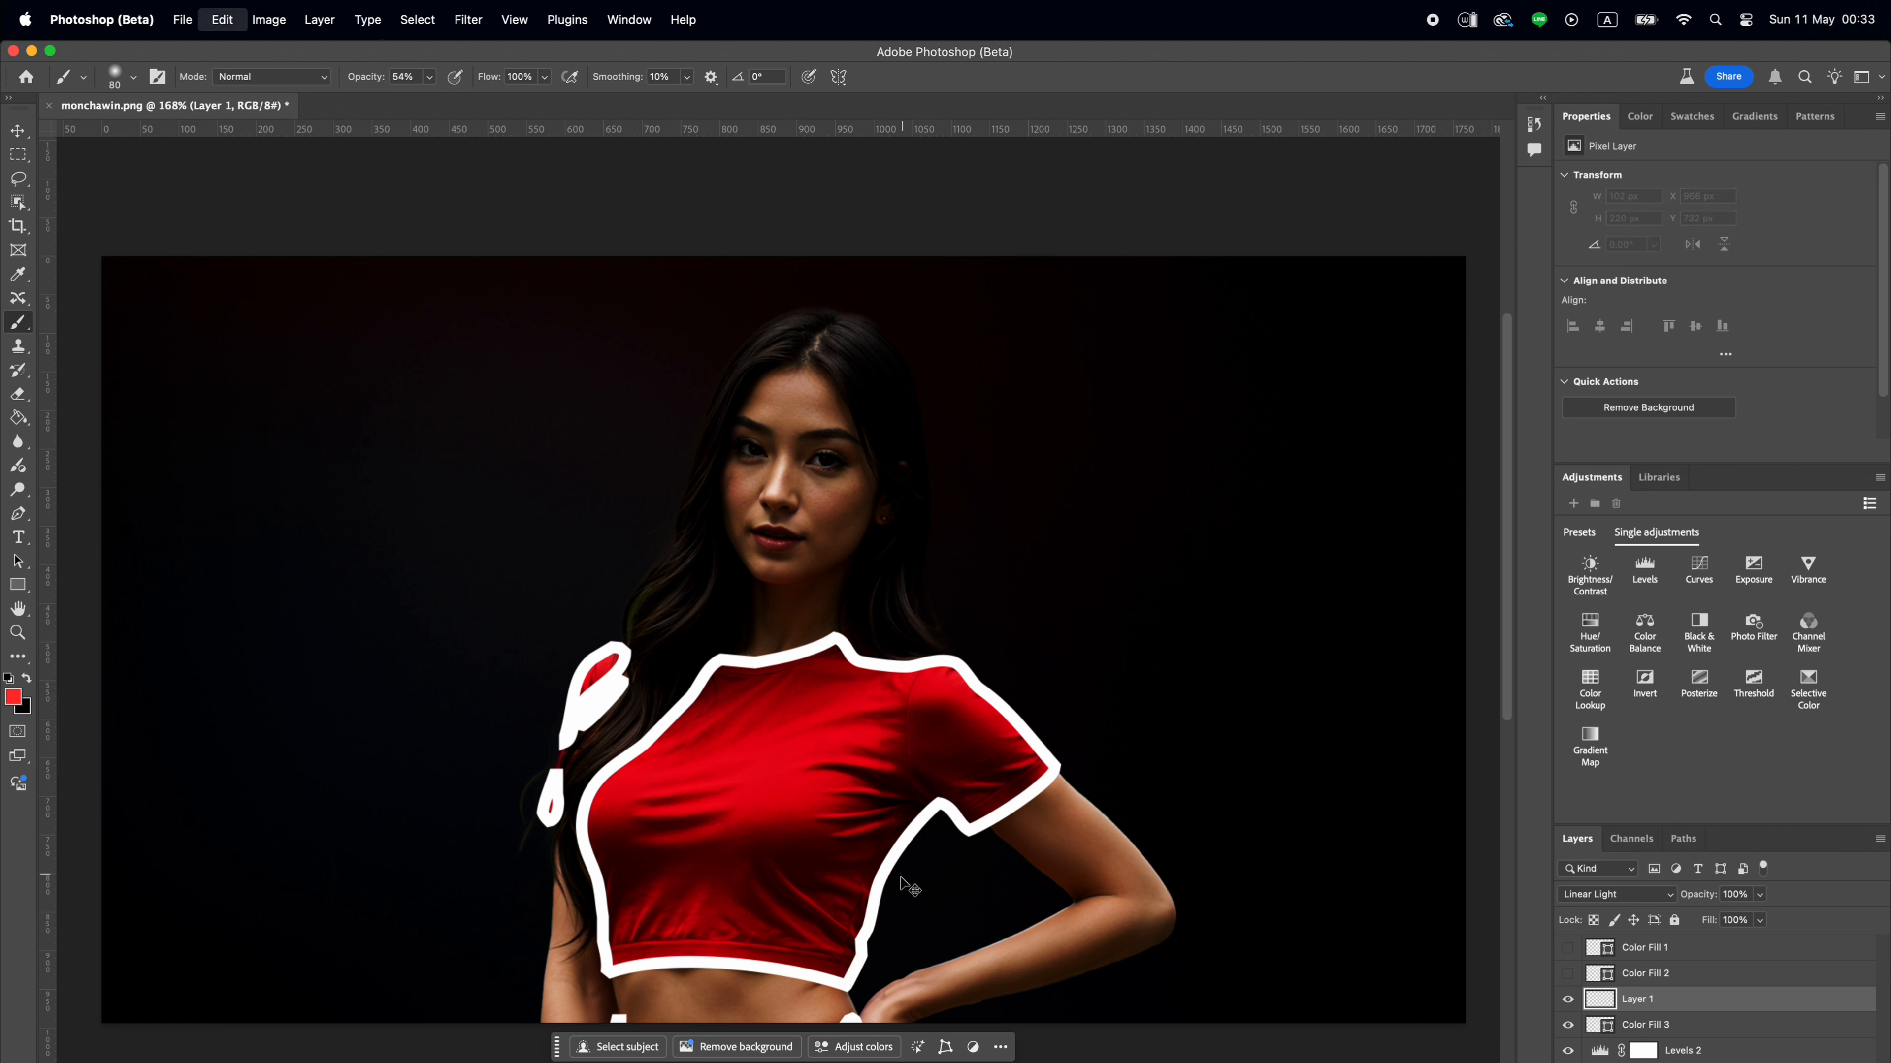
Enlarge the soft brush to 400 px and paint a red glow along the shirt outline on Layer 1.
{"action": "key", "text": "bracketright"}
{"action": "key", "text": "bracketright"}
{"action": "key", "text": "bracketright"}
{"action": "key", "text": "bracketright"}
{"action": "key", "text": "bracketright"}
{"action": "key", "text": "bracketright"}
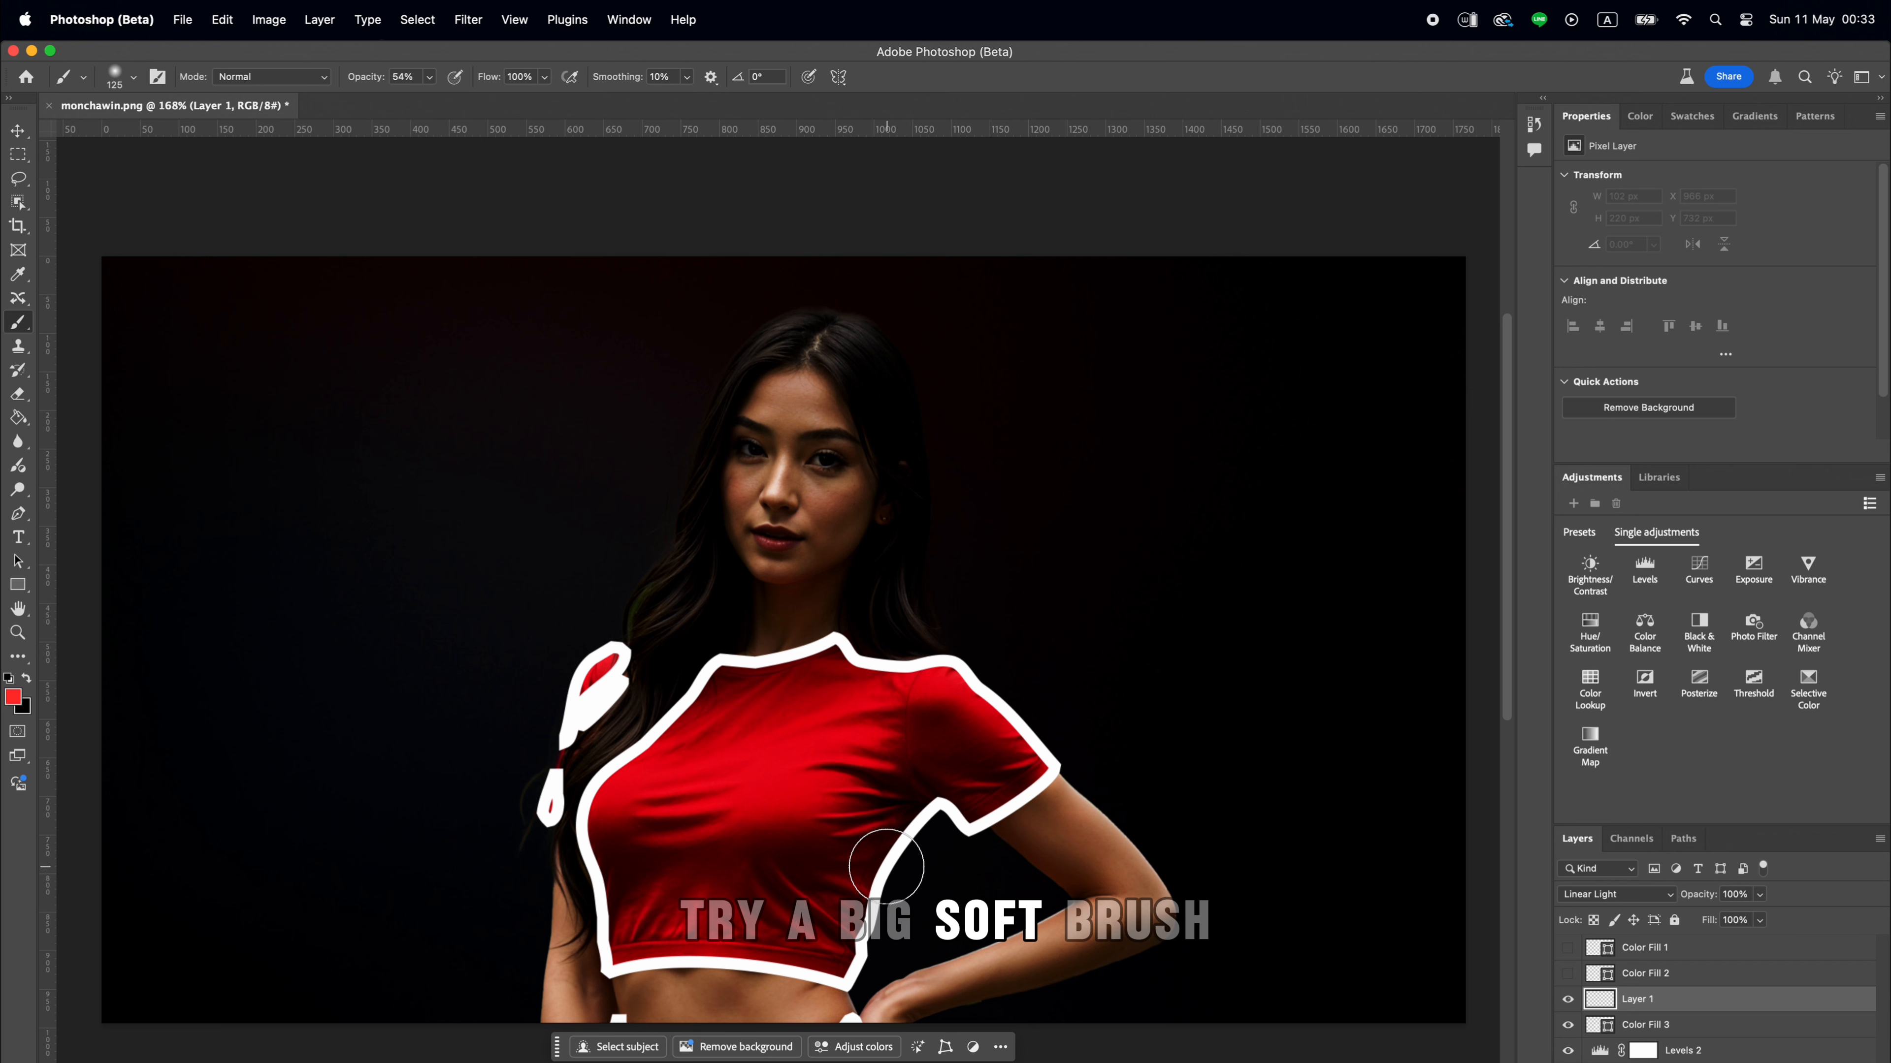
{"action": "key", "text": "bracketright"}
{"action": "key", "text": "bracketright"}
{"action": "key", "text": "bracketright"}
{"action": "mouse_move", "coordinate": [841, 968]}
{"action": "left_mouse_down"}
{"action": "mouse_move", "coordinate": [898, 844]}
{"action": "mouse_move", "coordinate": [1038, 753]}
{"action": "mouse_move", "coordinate": [907, 632]}
{"action": "mouse_move", "coordinate": [584, 696]}
{"action": "mouse_move", "coordinate": [654, 723]}
{"action": "mouse_move", "coordinate": [603, 811]}
{"action": "mouse_move", "coordinate": [592, 939]}
{"action": "mouse_move", "coordinate": [599, 669]}
{"action": "mouse_move", "coordinate": [550, 823]}
{"action": "mouse_move", "coordinate": [578, 727]}
{"action": "left_mouse_up"}
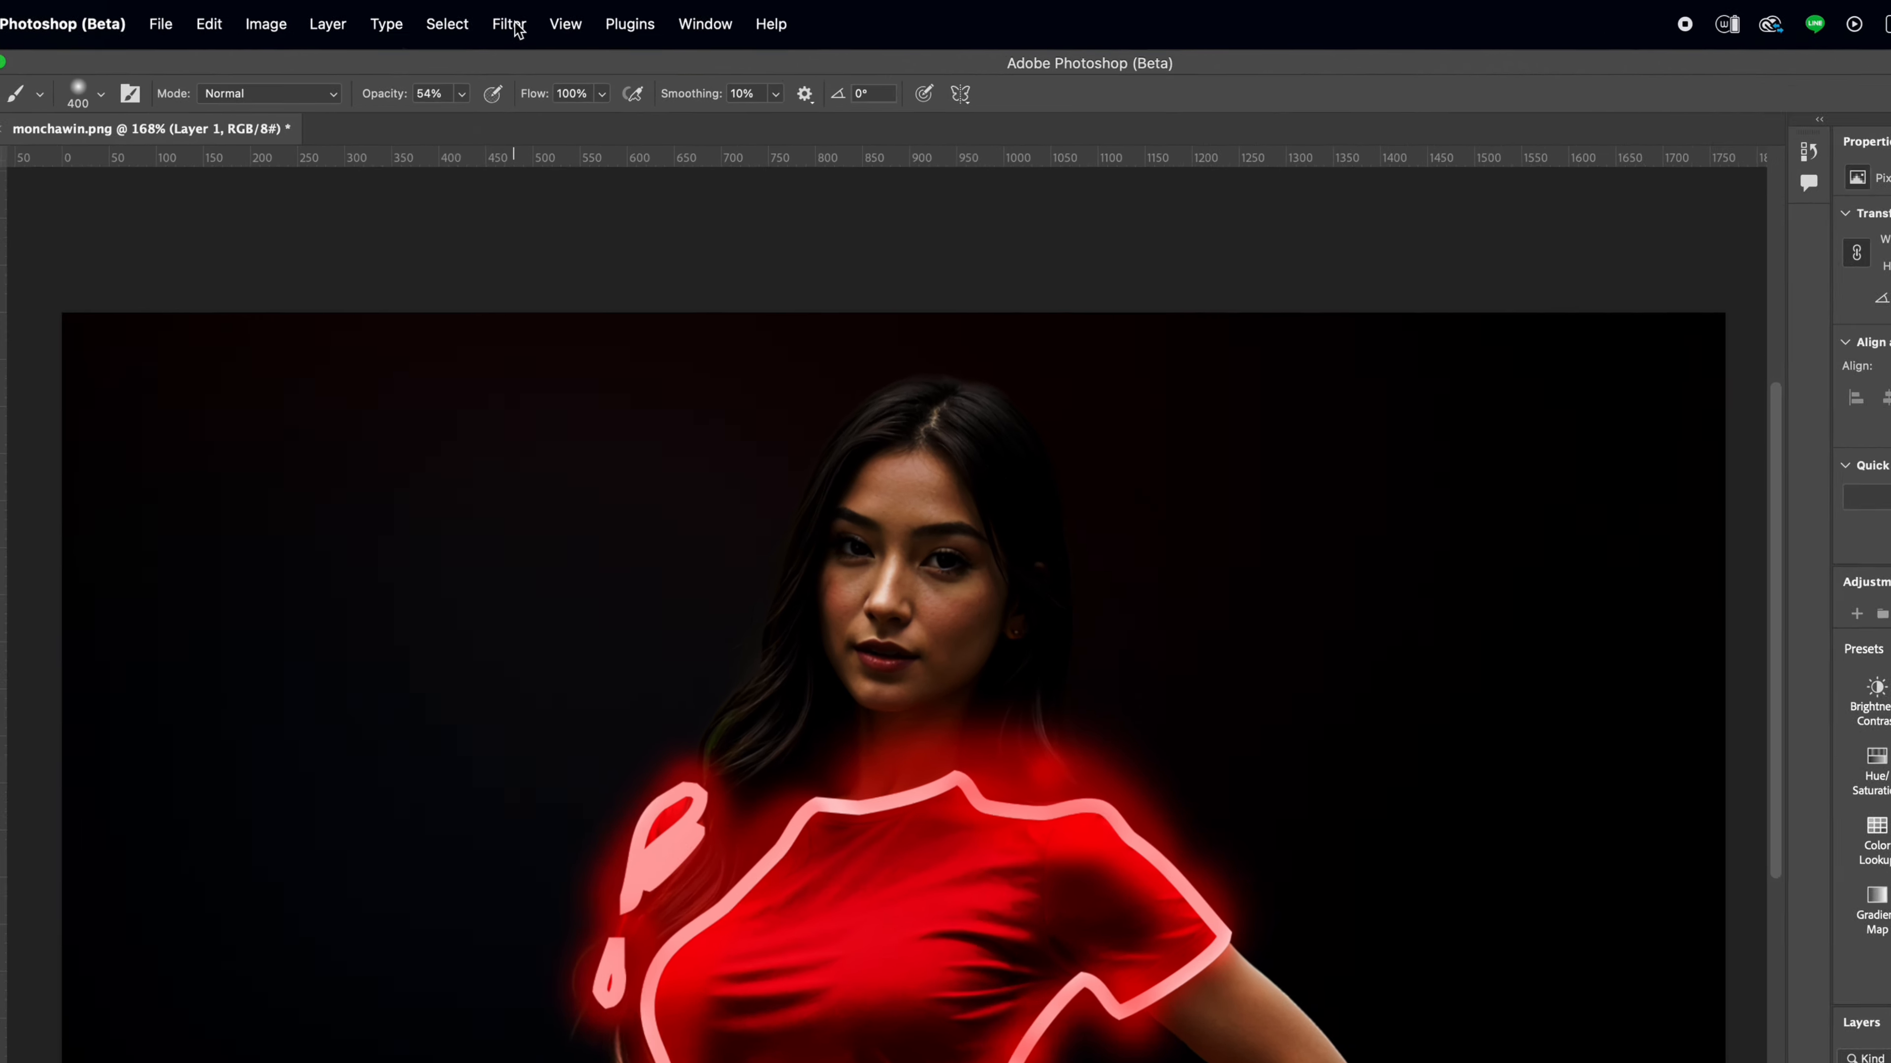
Apply a Gaussian Blur with a 10.1-pixel radius to the glow on Layer 1 and nudge the glow slightly downward.
{"action": "left_click", "coordinate": [468, 20]}
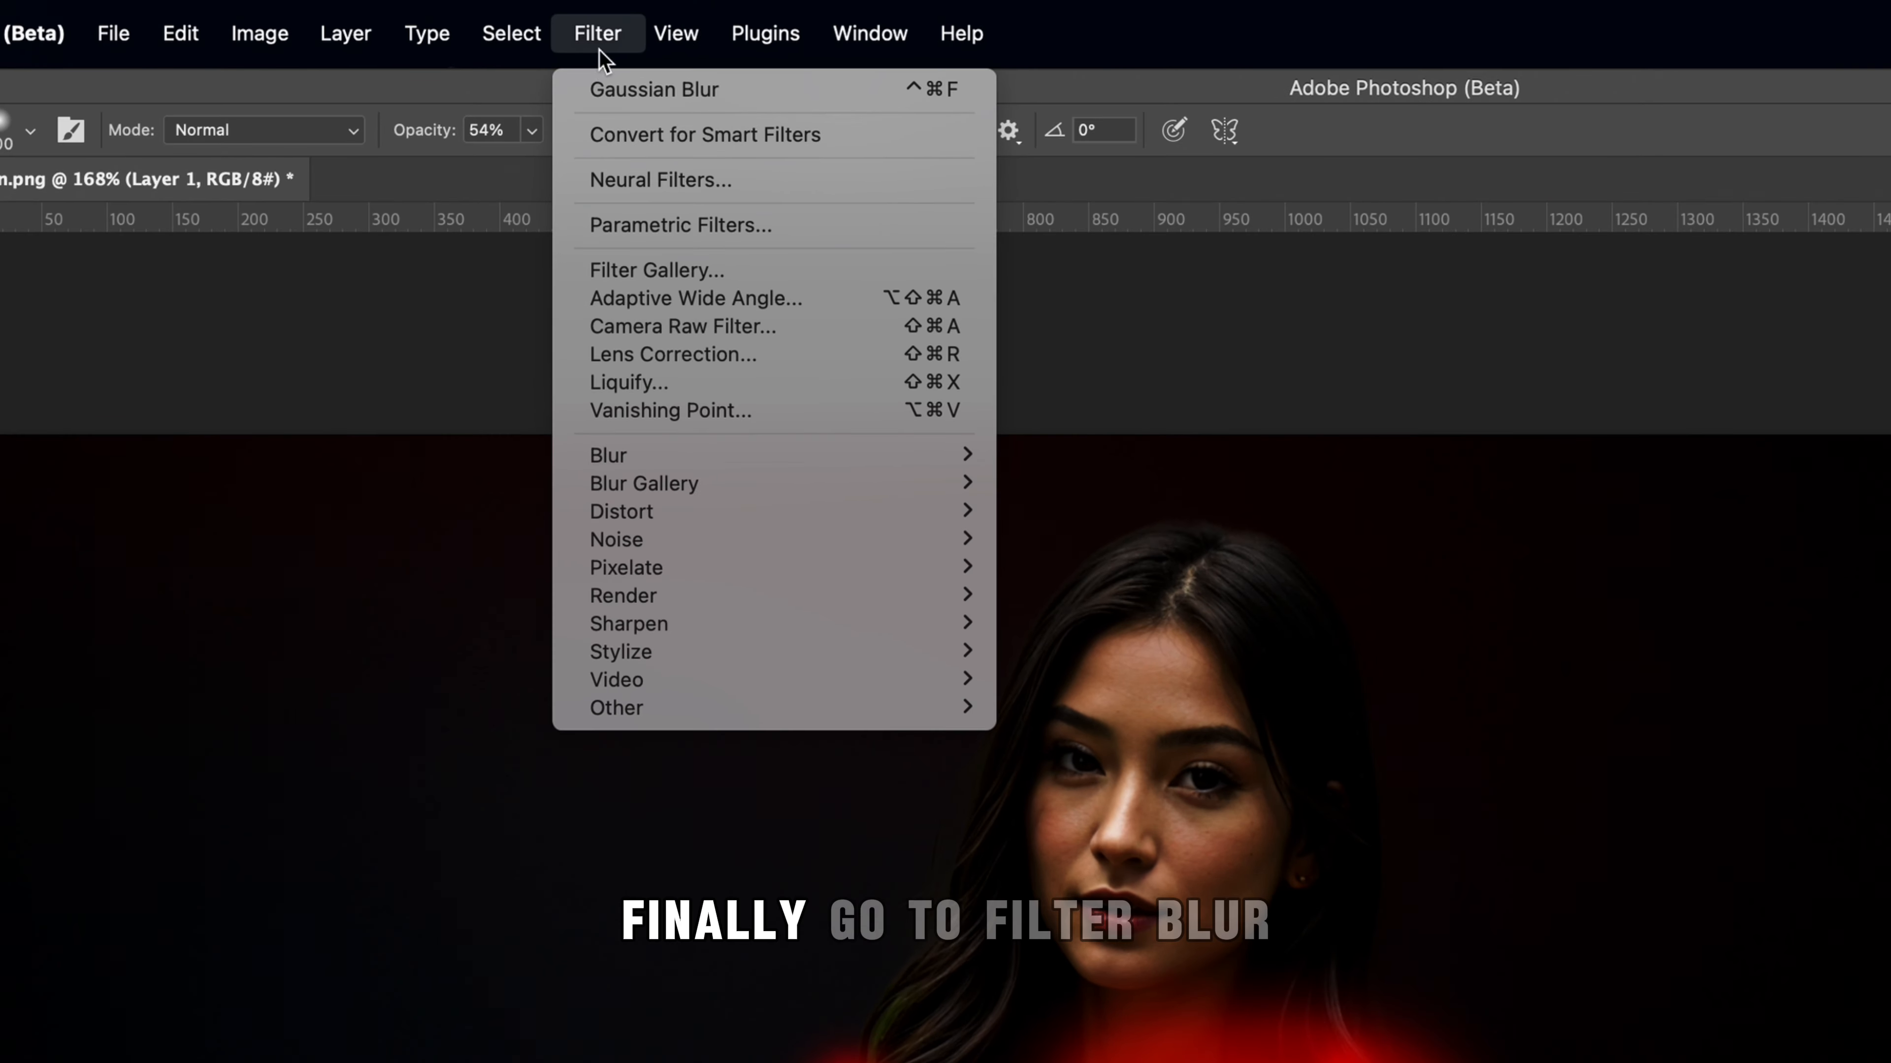
{"action": "mouse_move", "coordinate": [920, 455]}
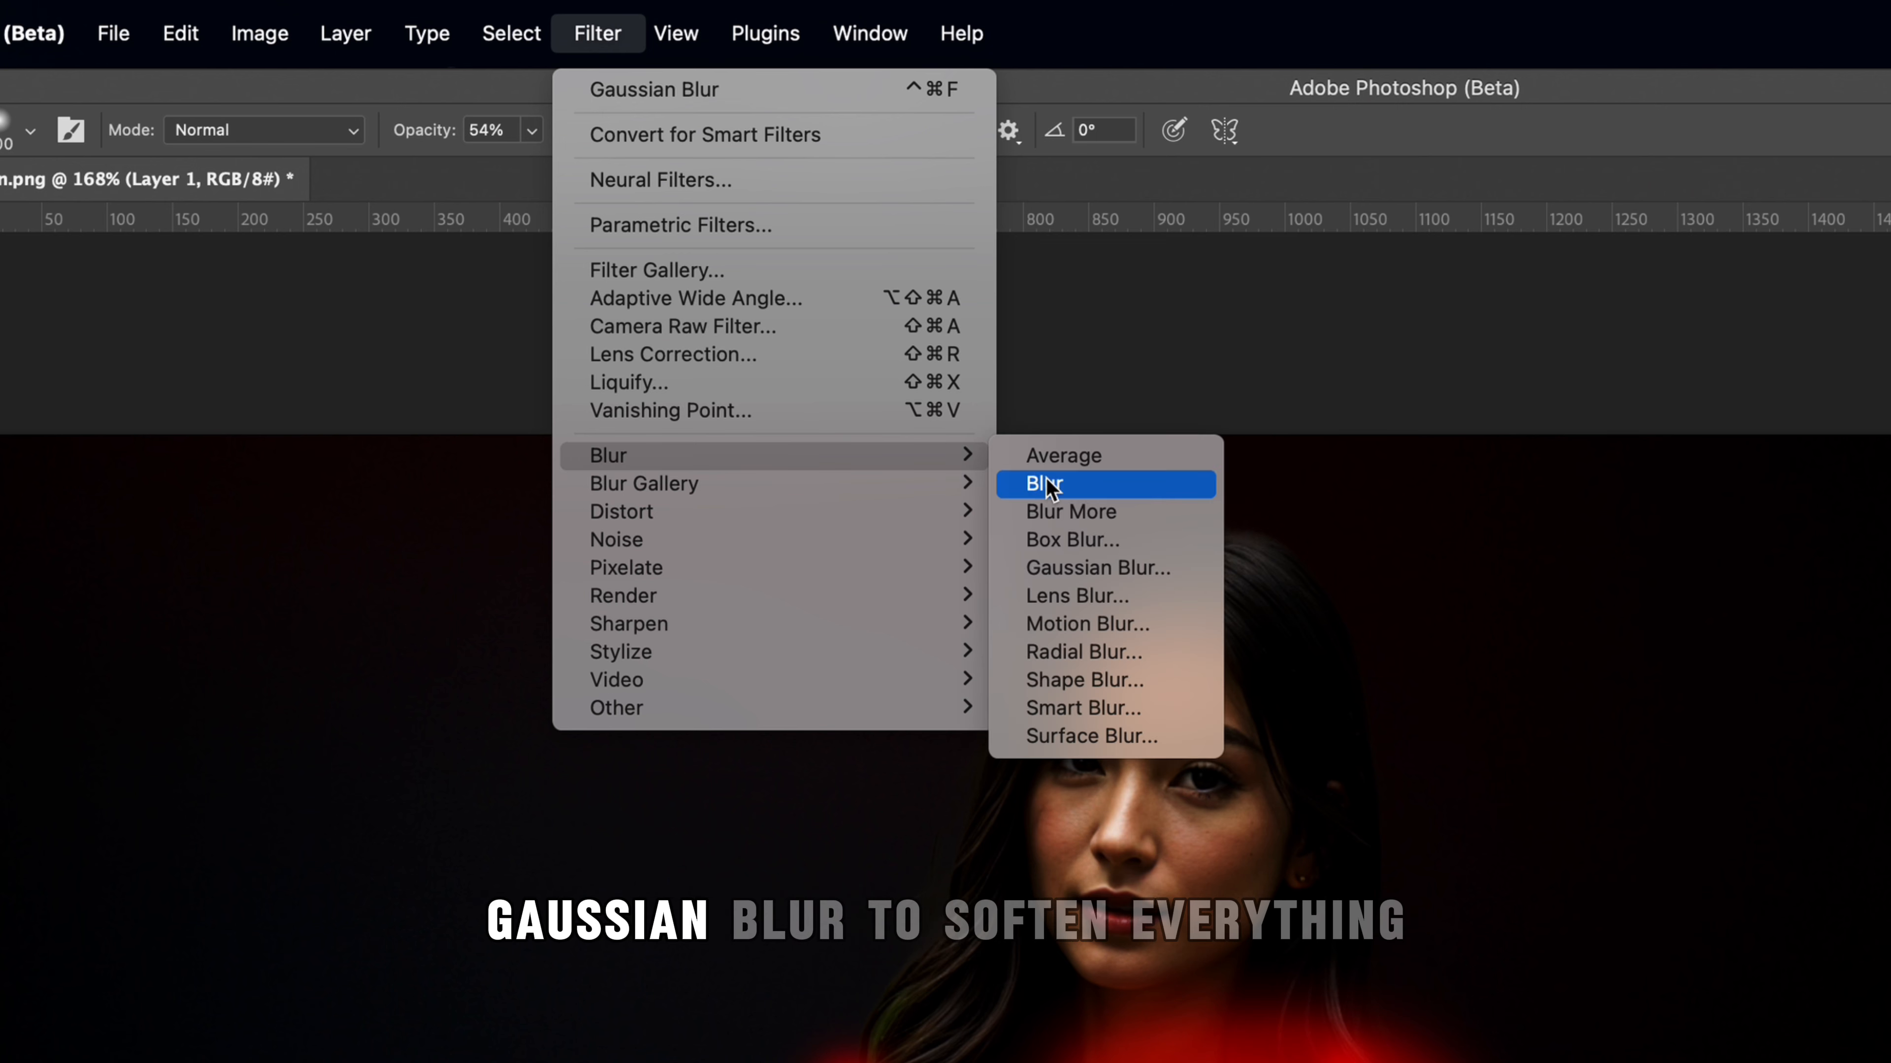
{"action": "left_click", "coordinate": [1100, 575]}
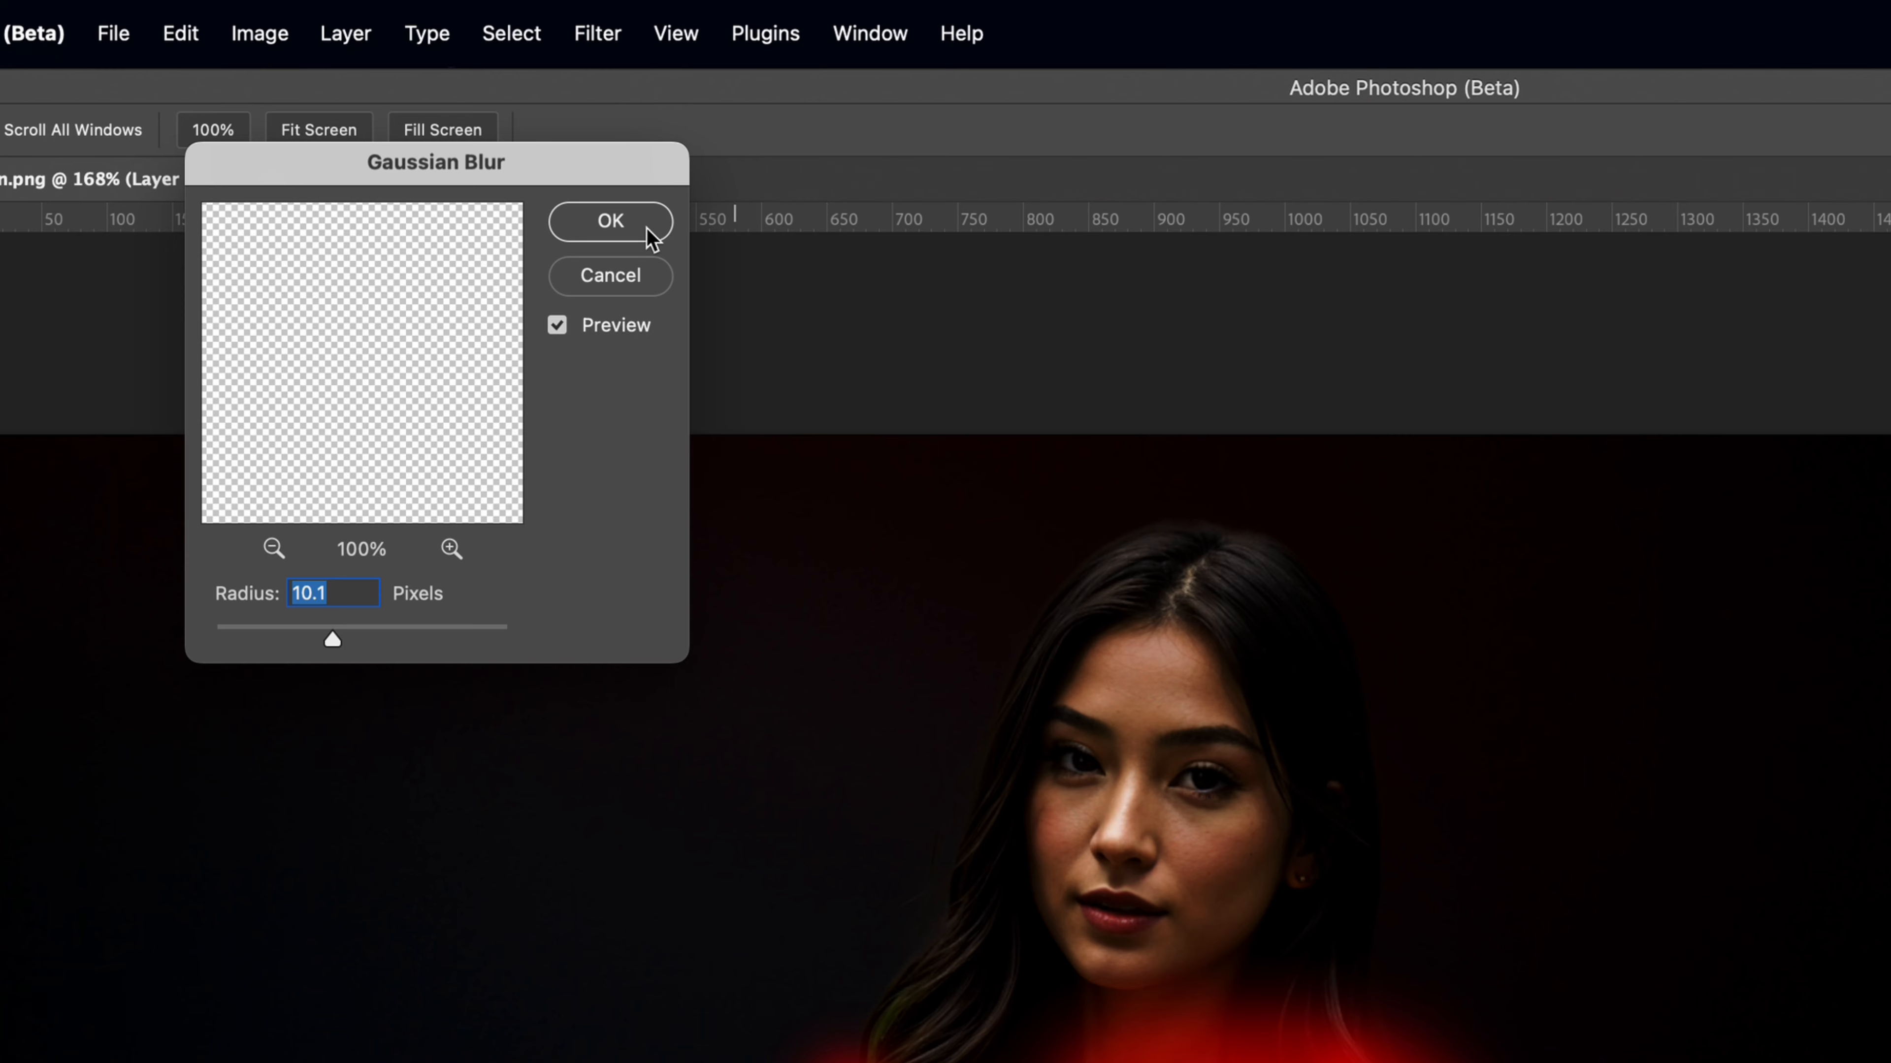
{"action": "left_click", "coordinate": [640, 219]}
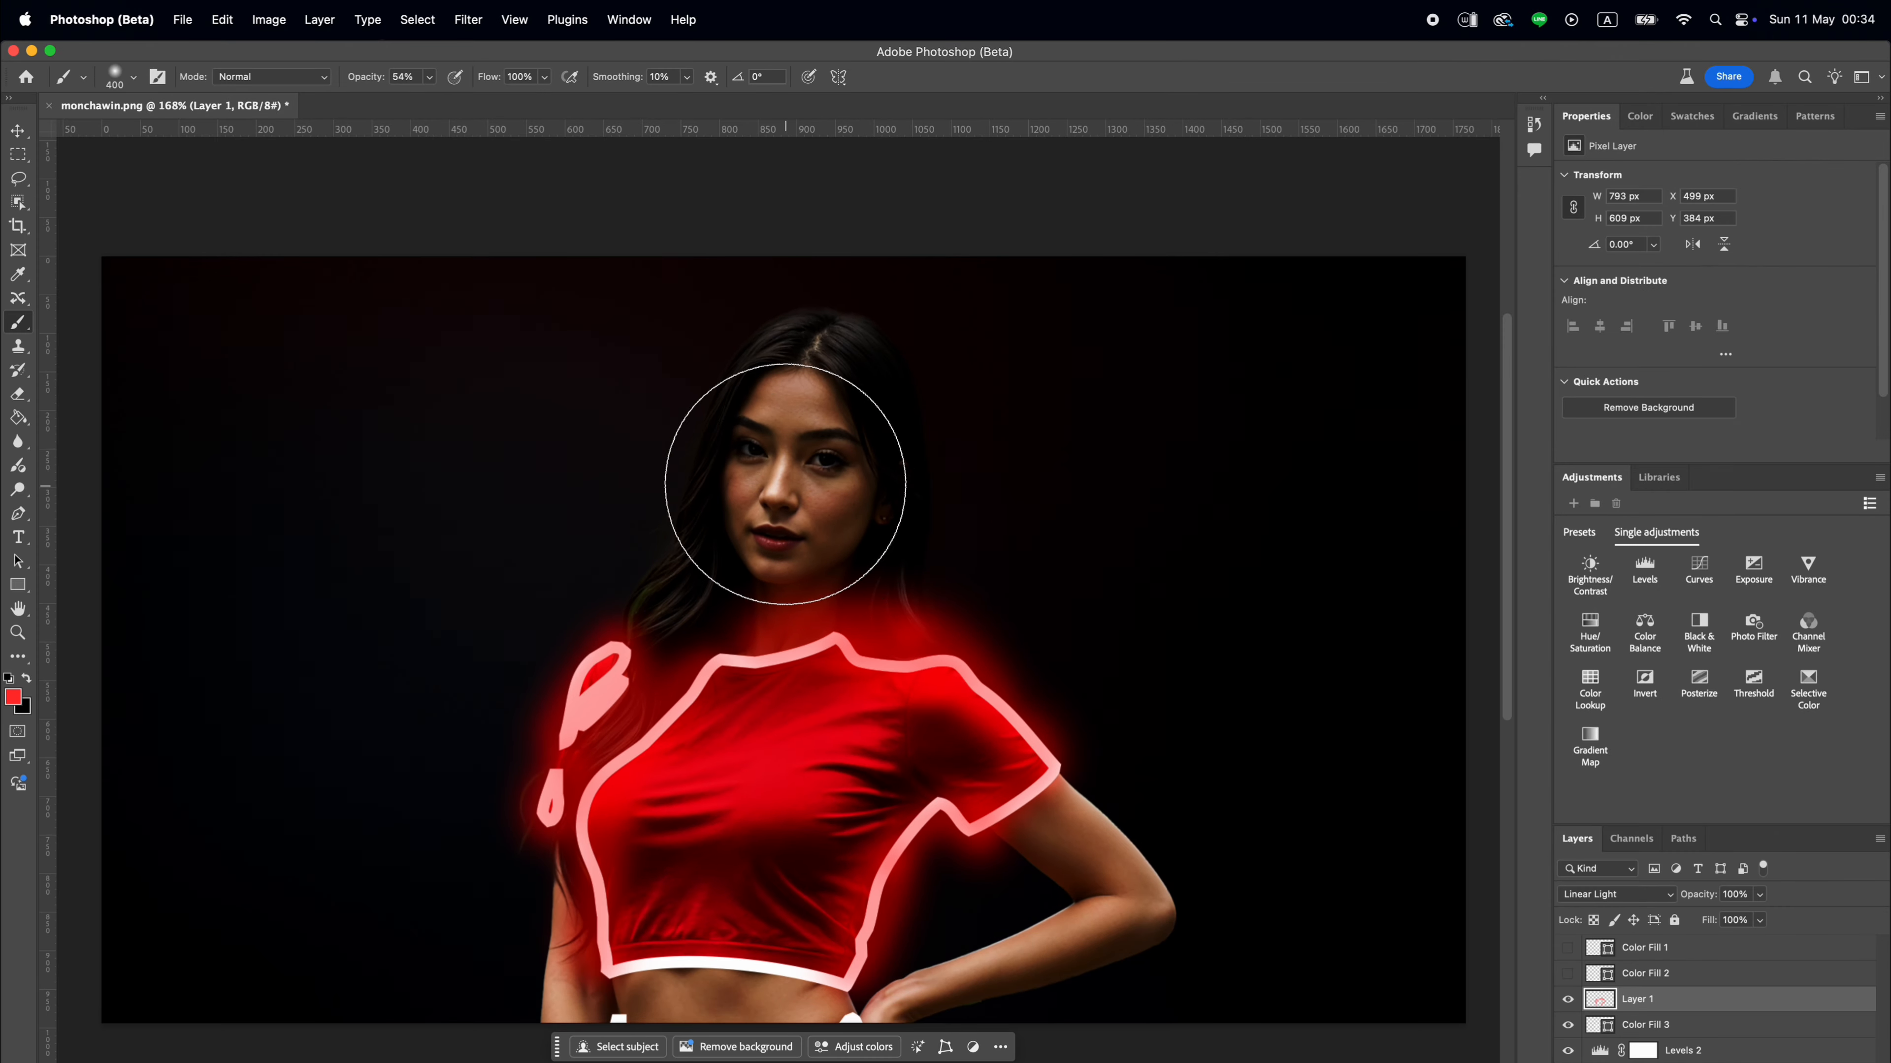
{"action": "key", "text": "v"}
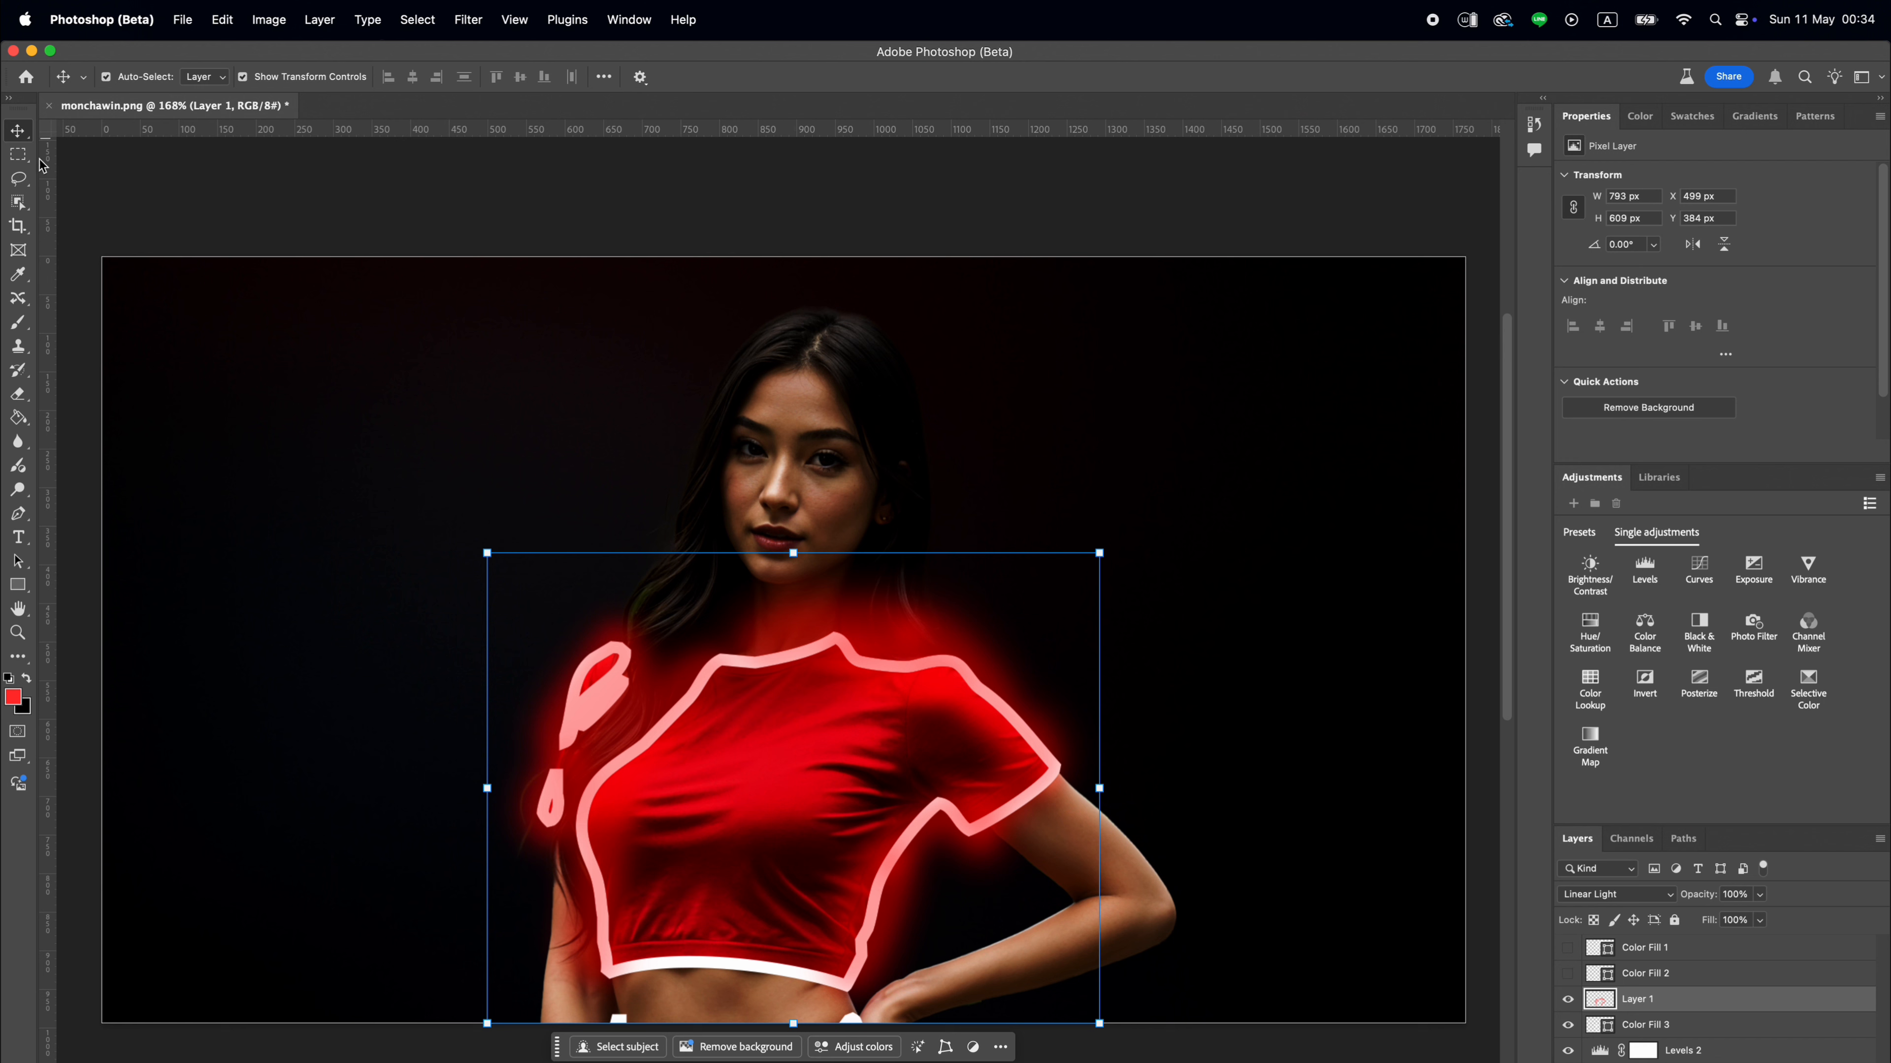
{"action": "left_click_drag", "start_coordinate": [916, 605], "coordinate": [906, 635]}
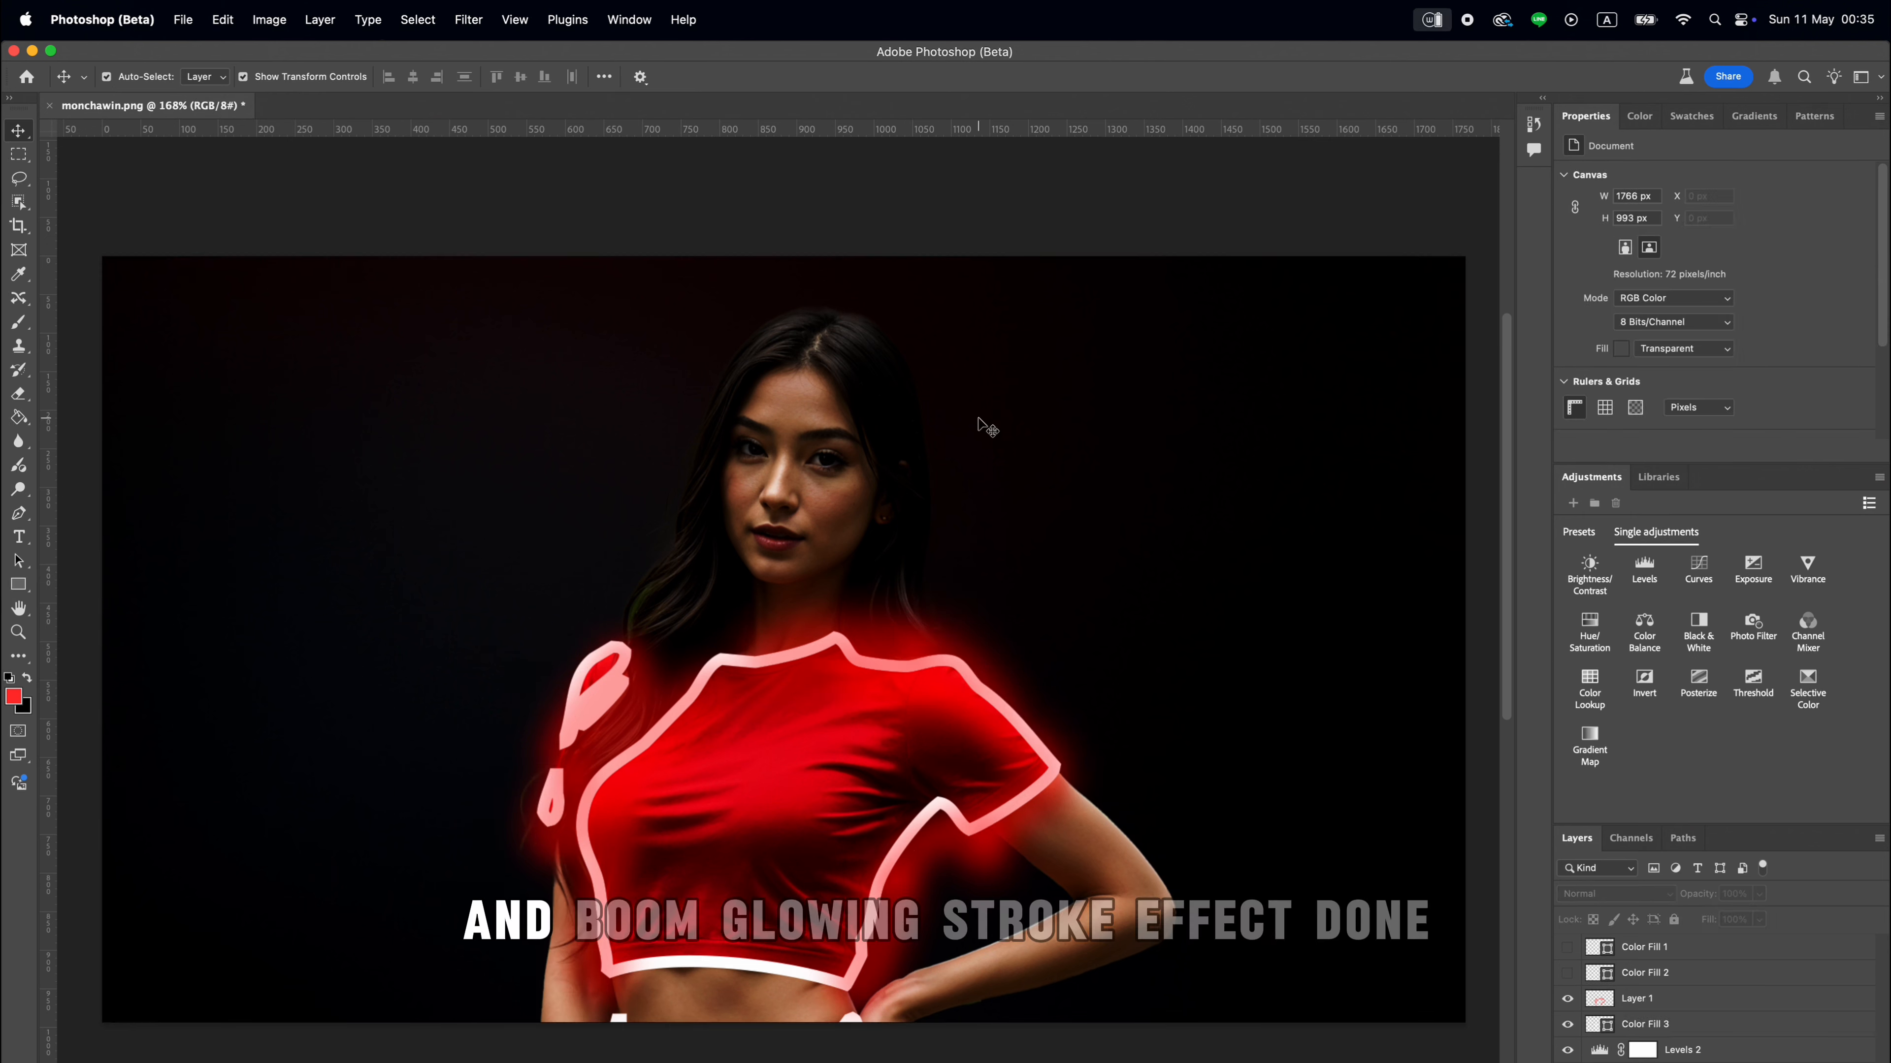
Set the stroke width of the Color Fill 3 shirt outline to 10.20 px and deselect the layer.
{"action": "left_click", "coordinate": [1094, 707]}
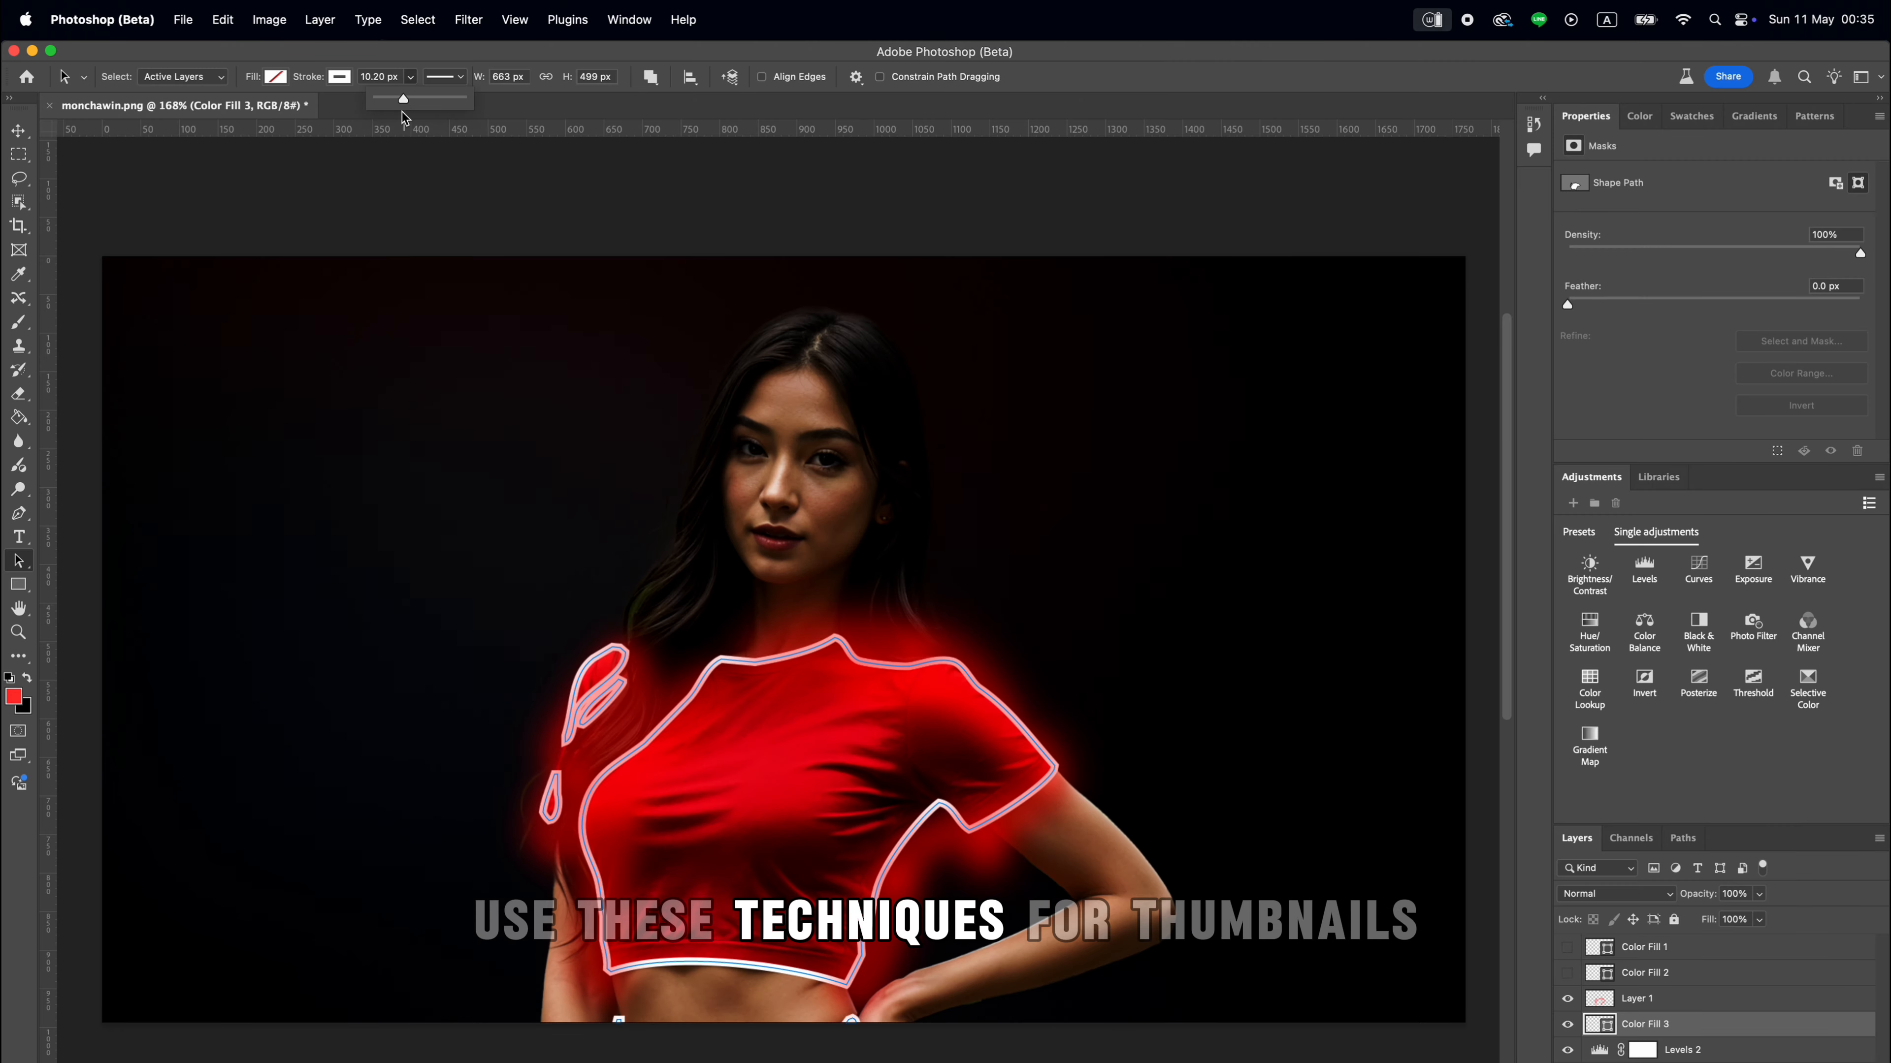
{"action": "left_click", "coordinate": [519, 231]}
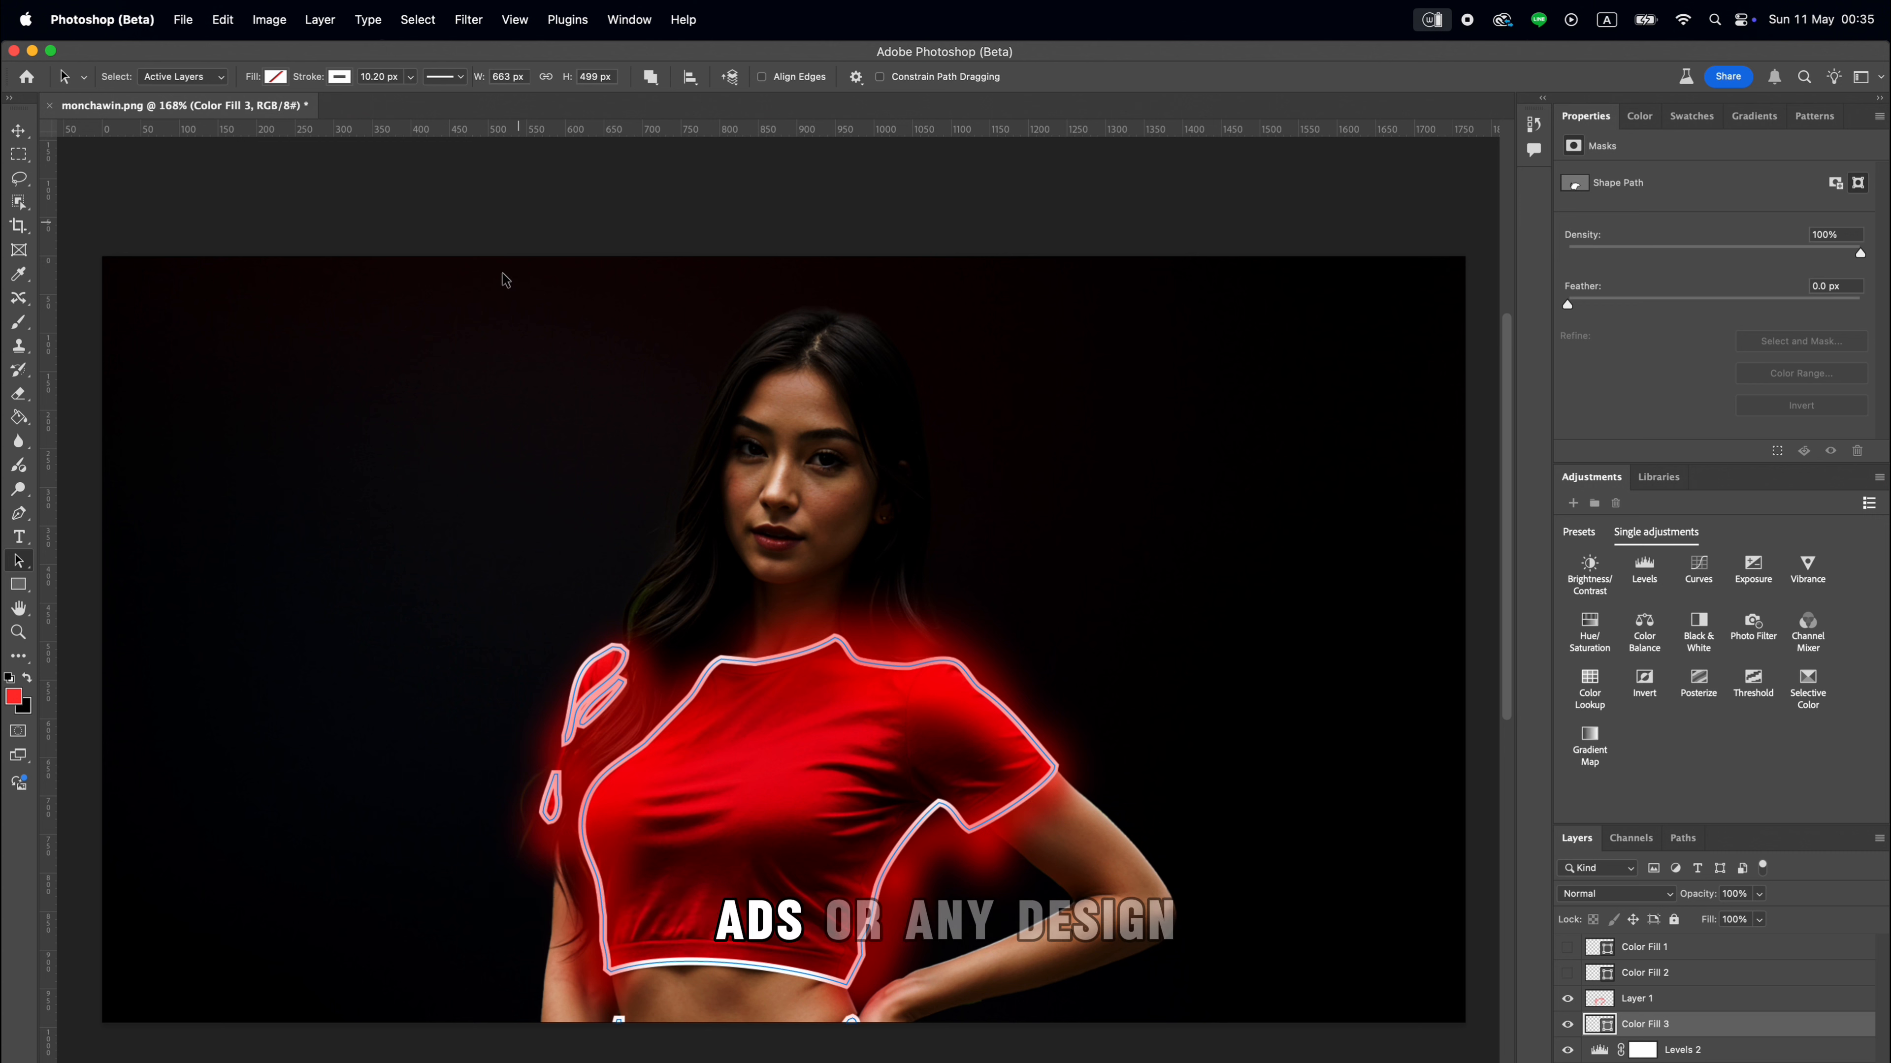
{"action": "key", "text": "v"}
{"action": "left_click", "coordinate": [519, 220]}
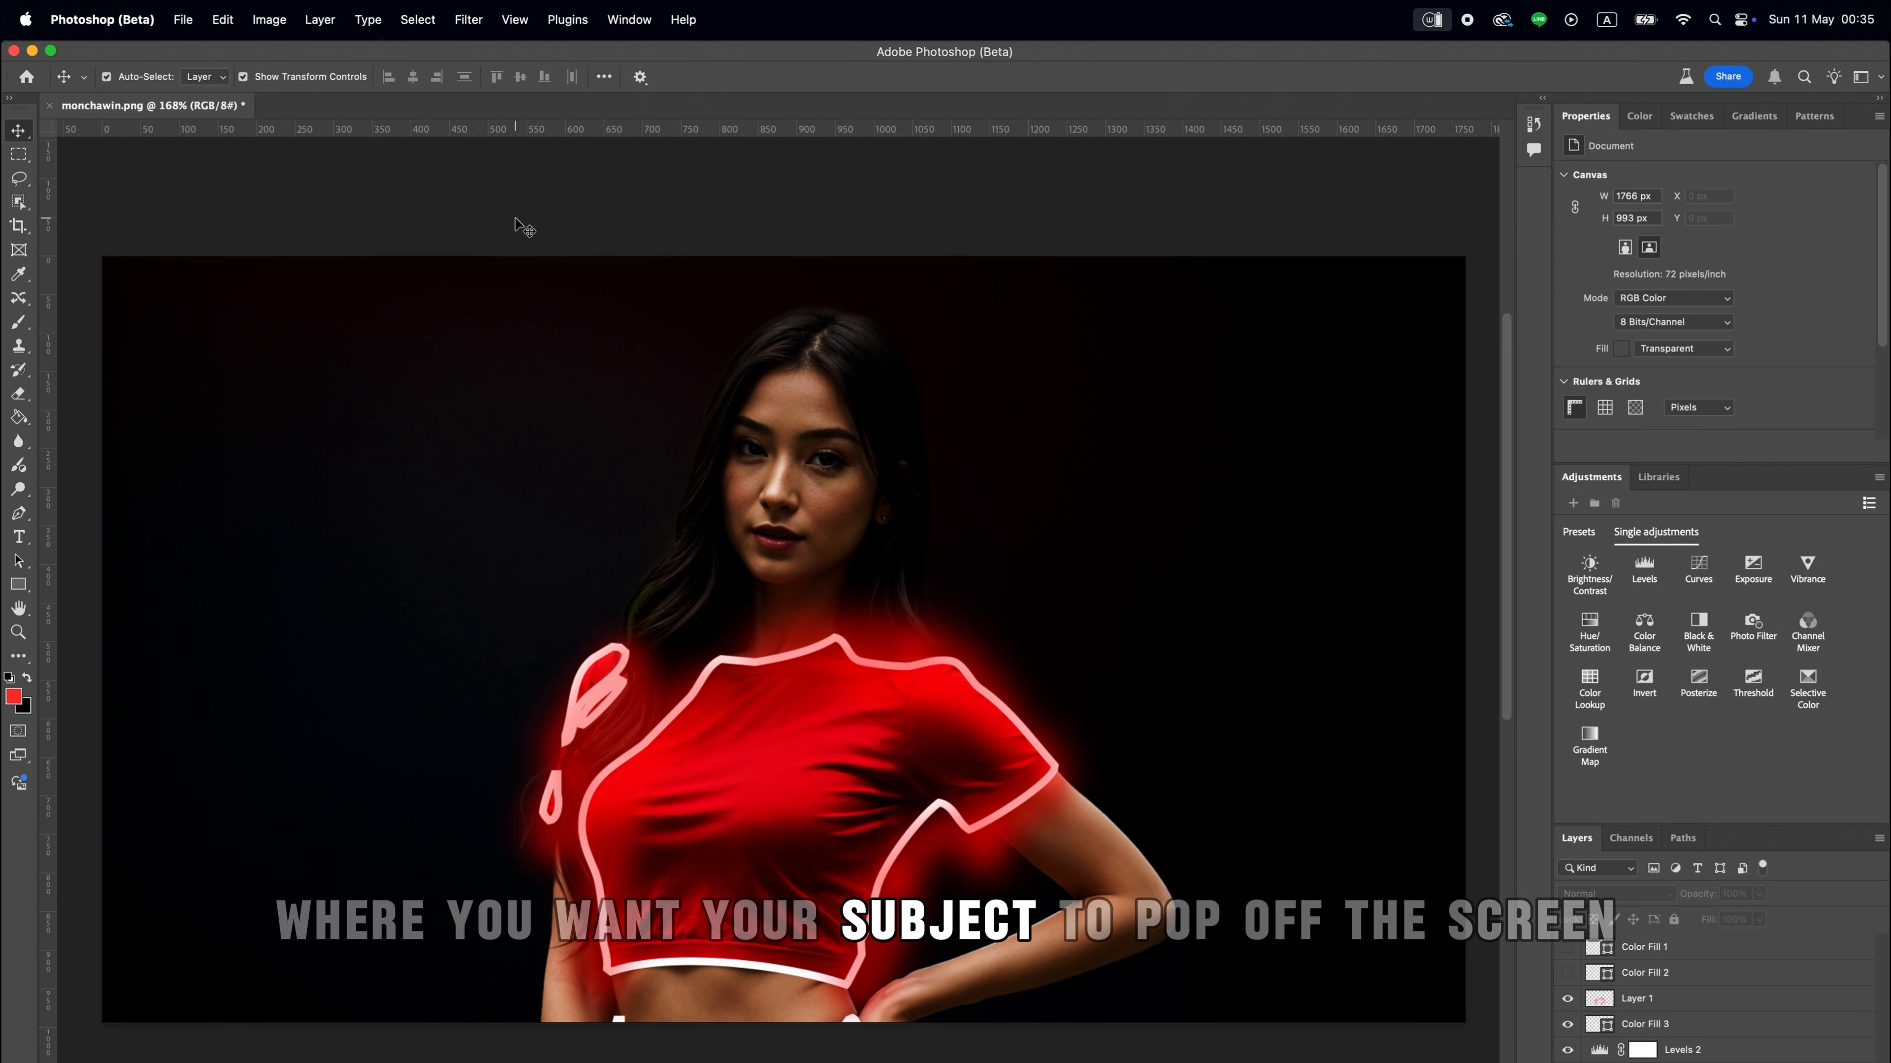